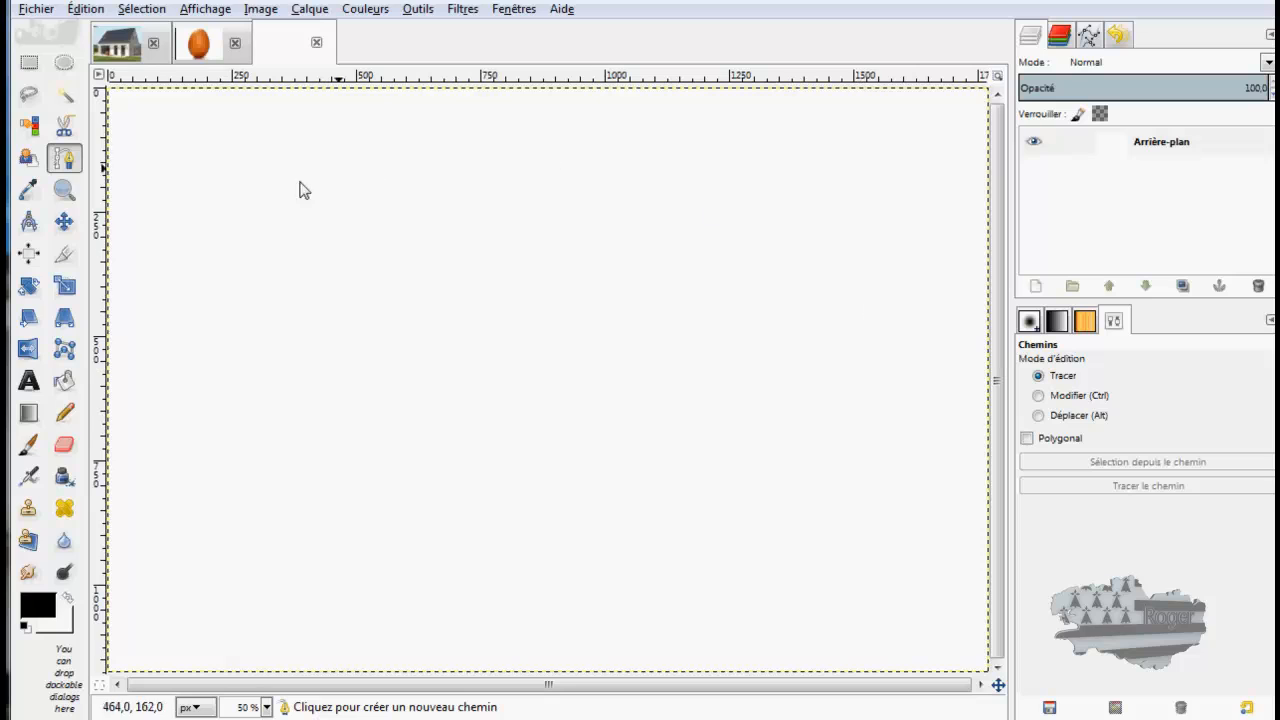
- Show the paths list and draw a downward-sagging arc from about (122, 168) to about (504, 158) px with vertical handles on both nodes
click(1089, 36)
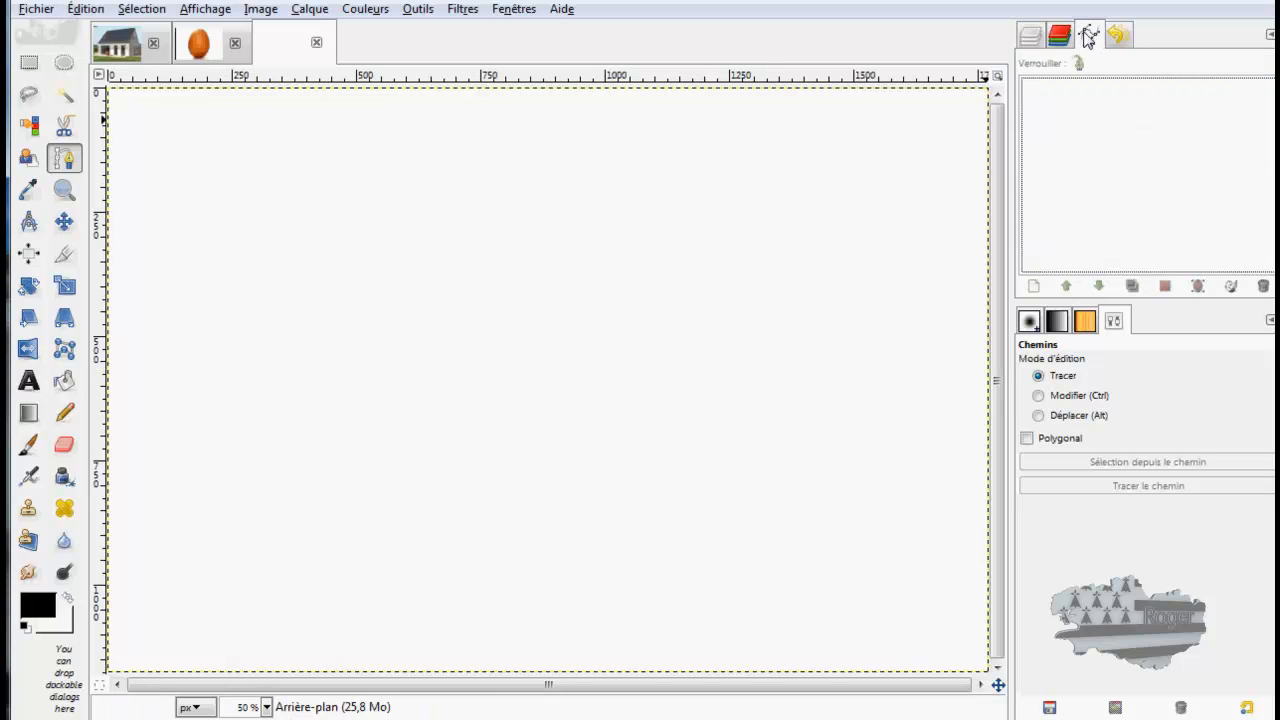
click(1029, 37)
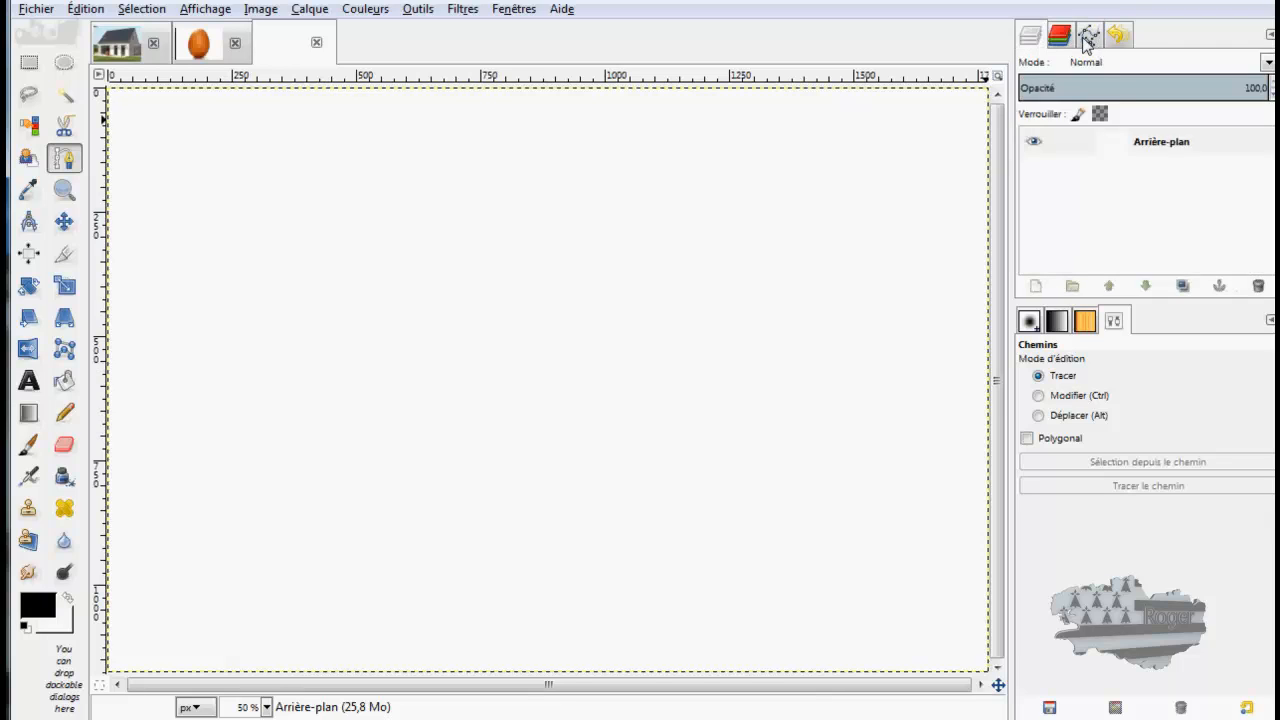
click(1094, 40)
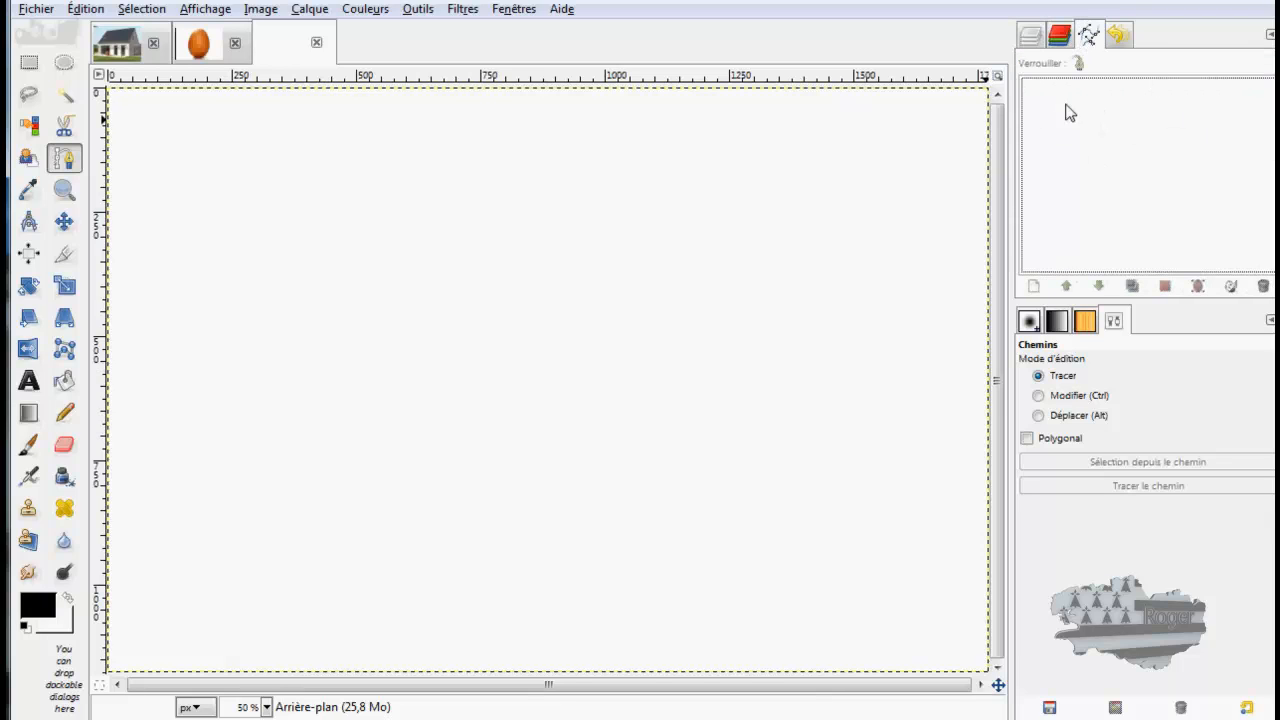
click(168, 173)
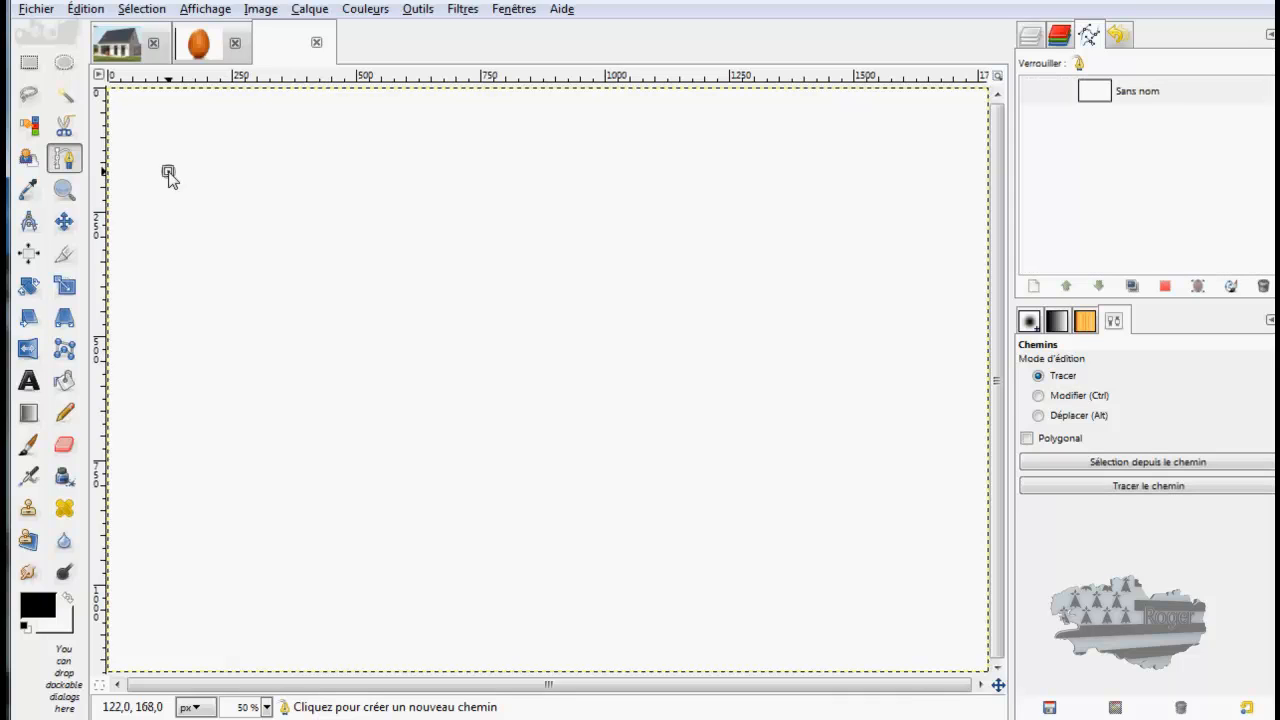
drag(168, 173, 166, 265)
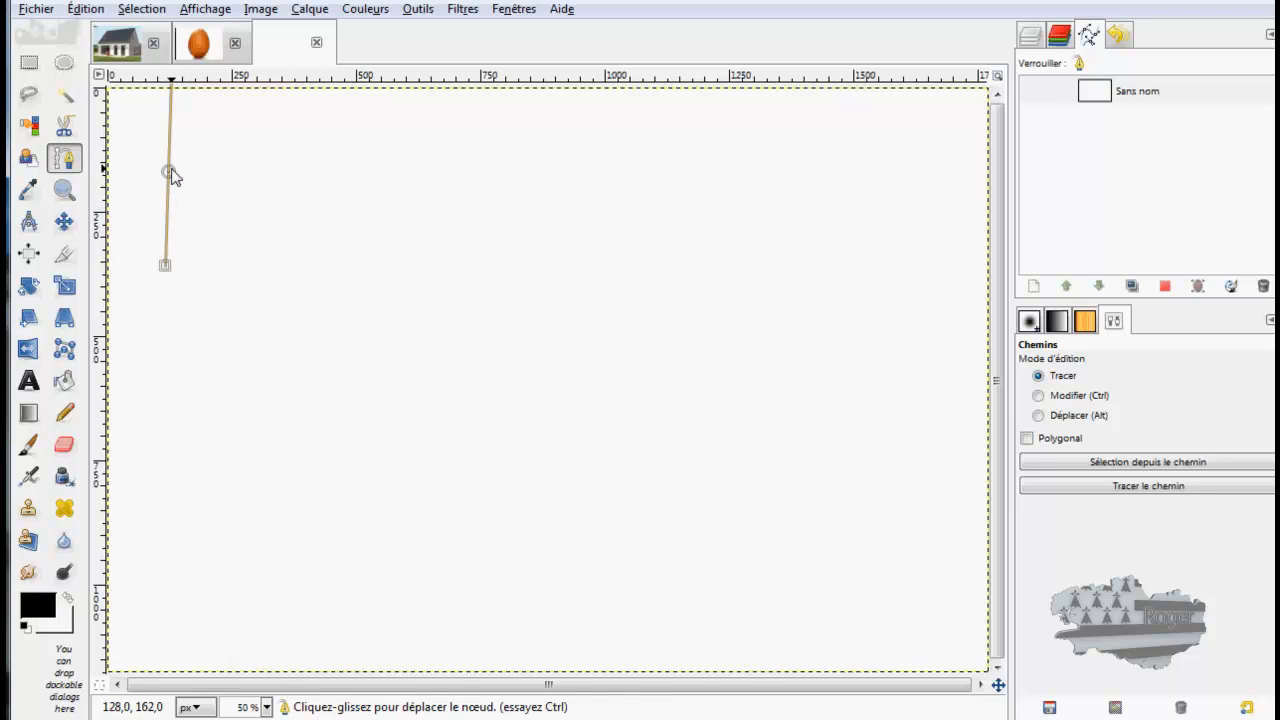
click(358, 168)
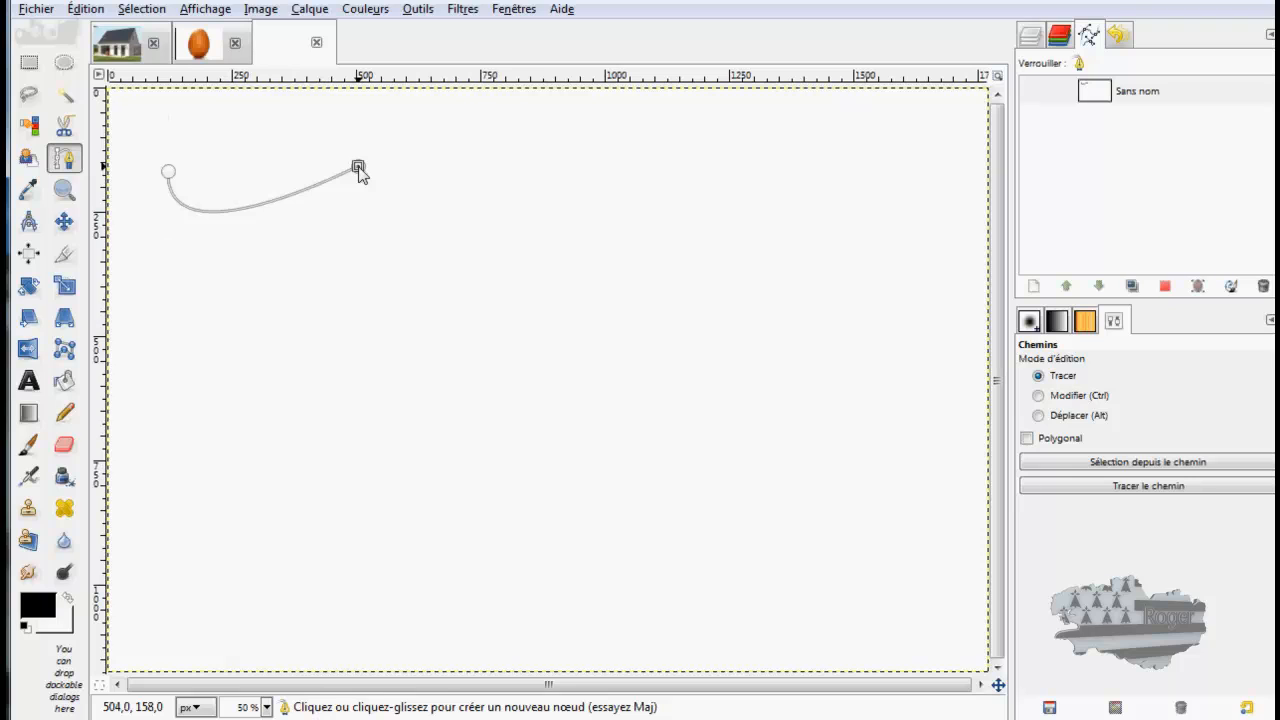
drag(358, 168, 362, 54)
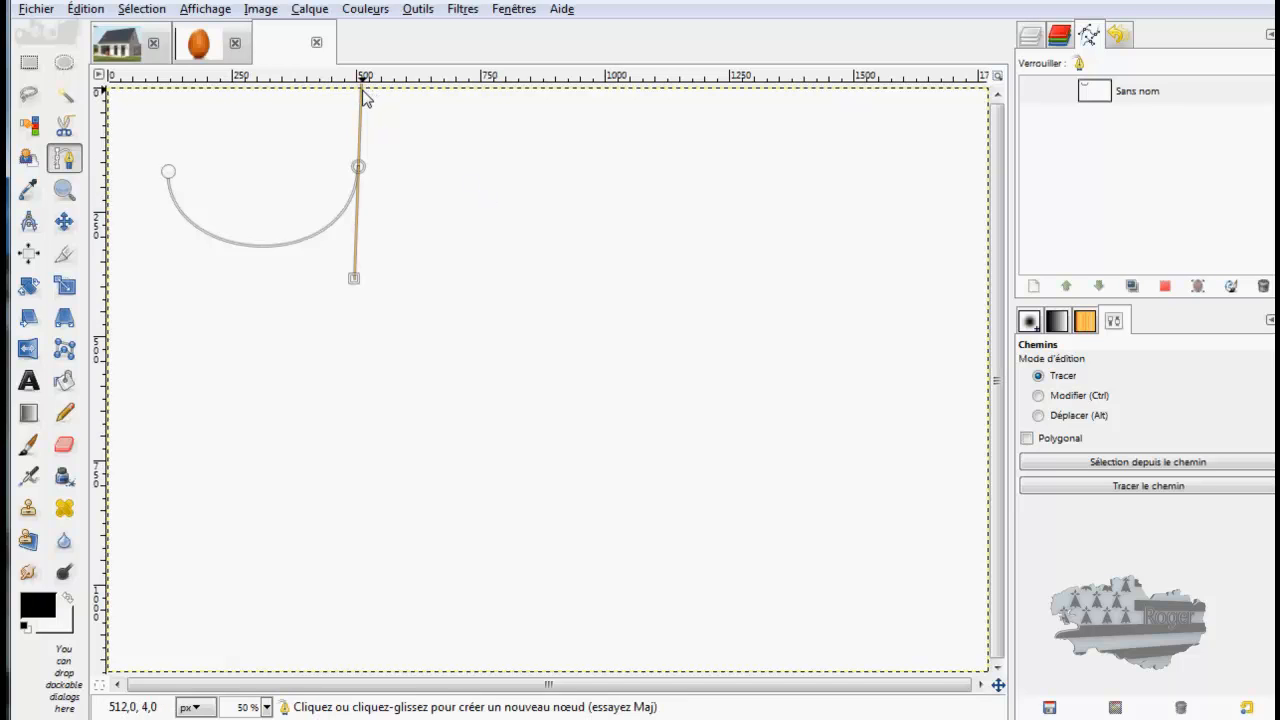
mouse_move(362, 88)
mouse_down()
mouse_move(353, 80)
mouse_move(389, 82)
mouse_move(372, 98)
mouse_up()
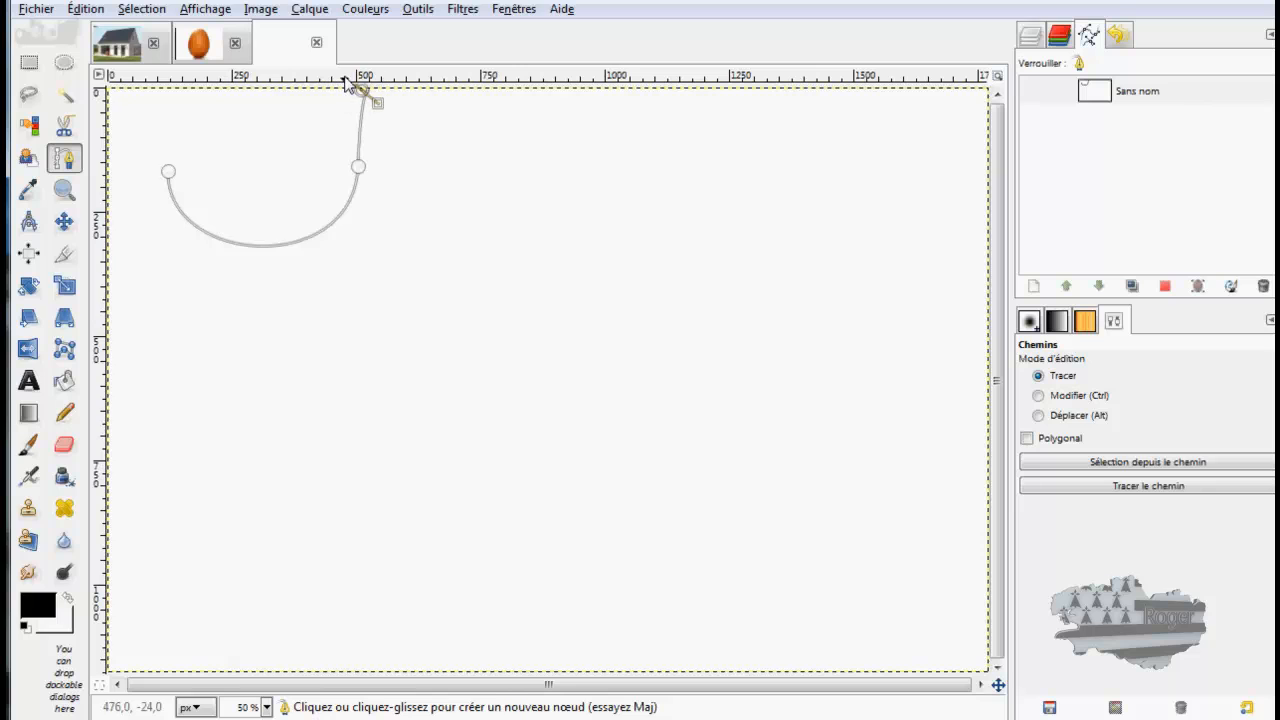
click(85, 10)
click(115, 31)
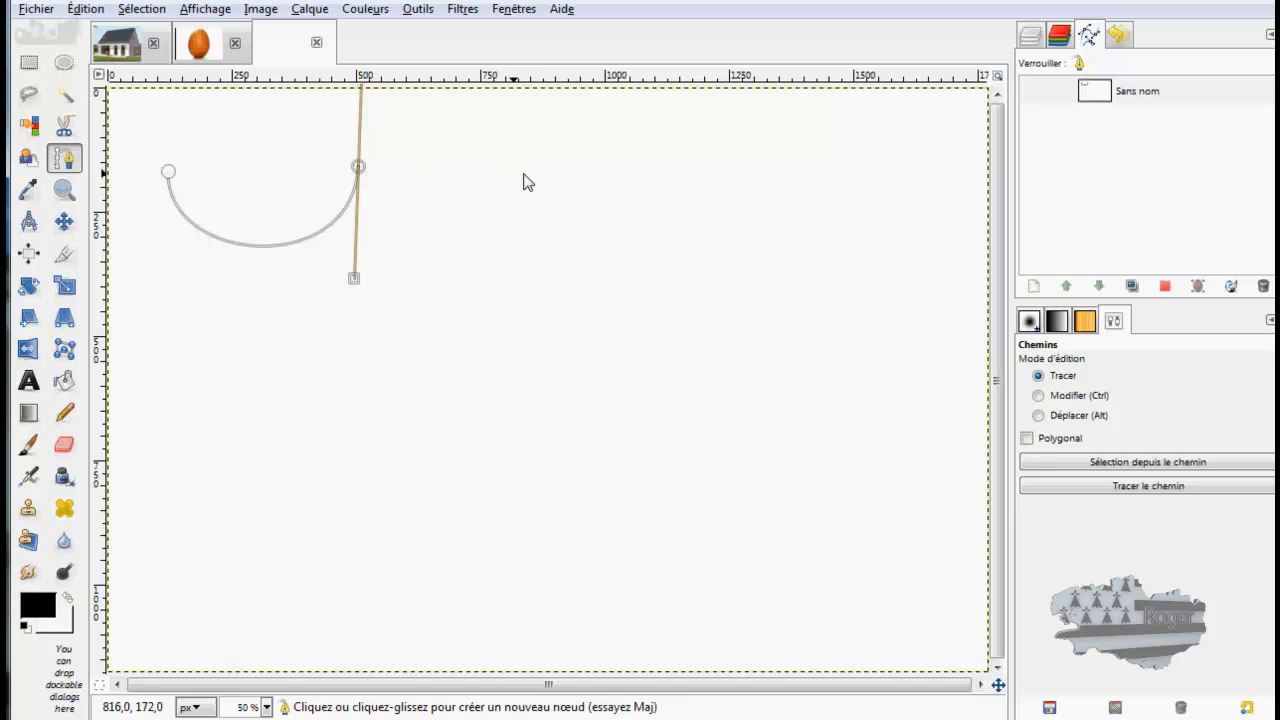
- Extend the path with an upward arch to a third node near the canvas's upper middle, and leave path editing
drag(574, 176, 575, 278)
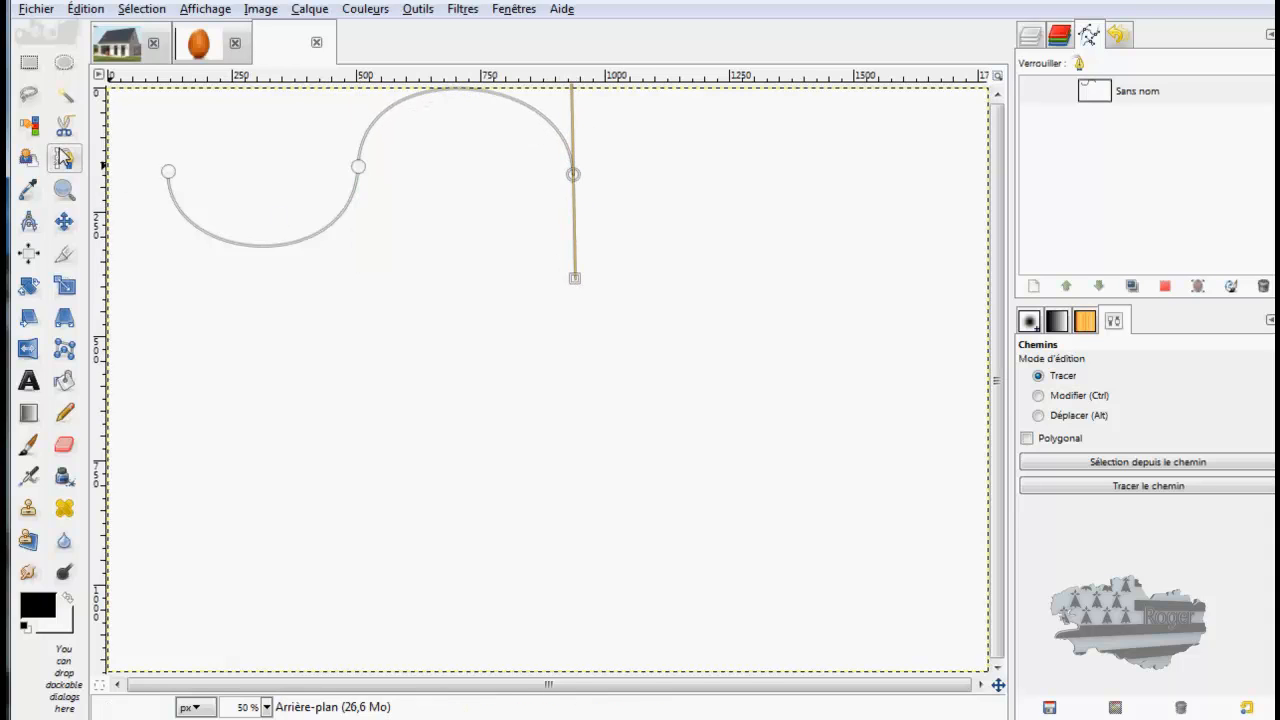
click(63, 222)
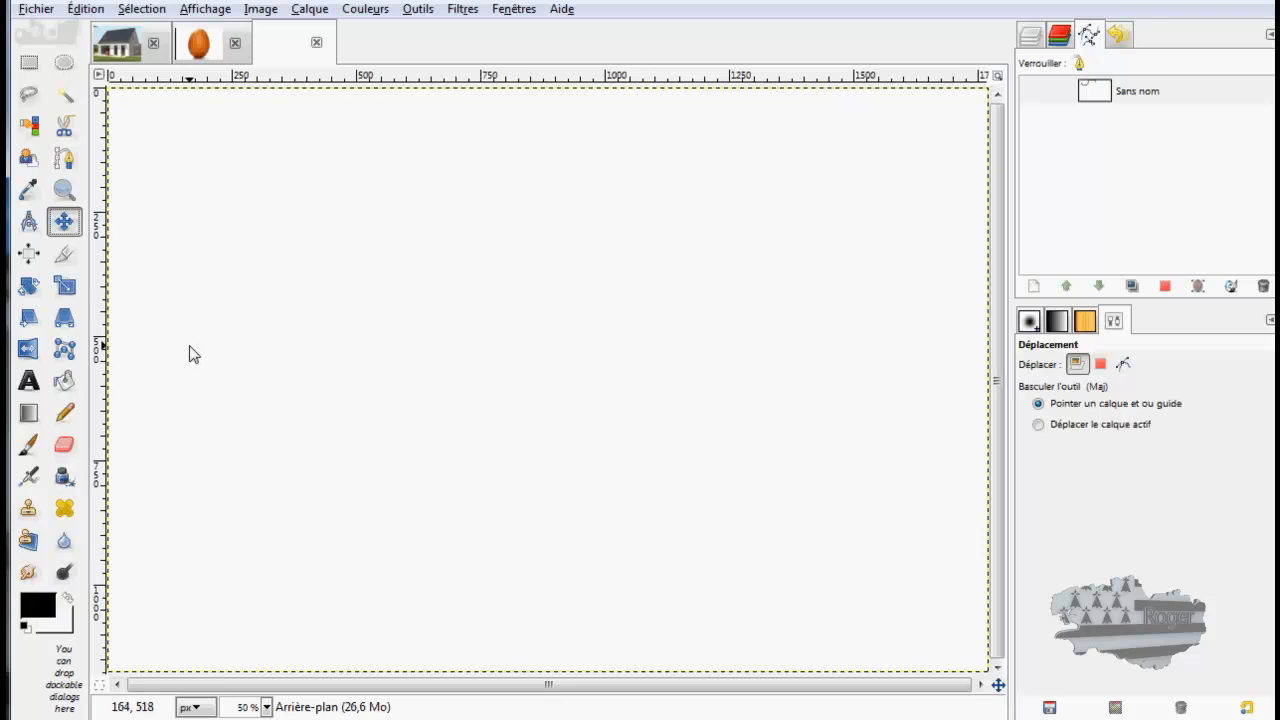
click(172, 376)
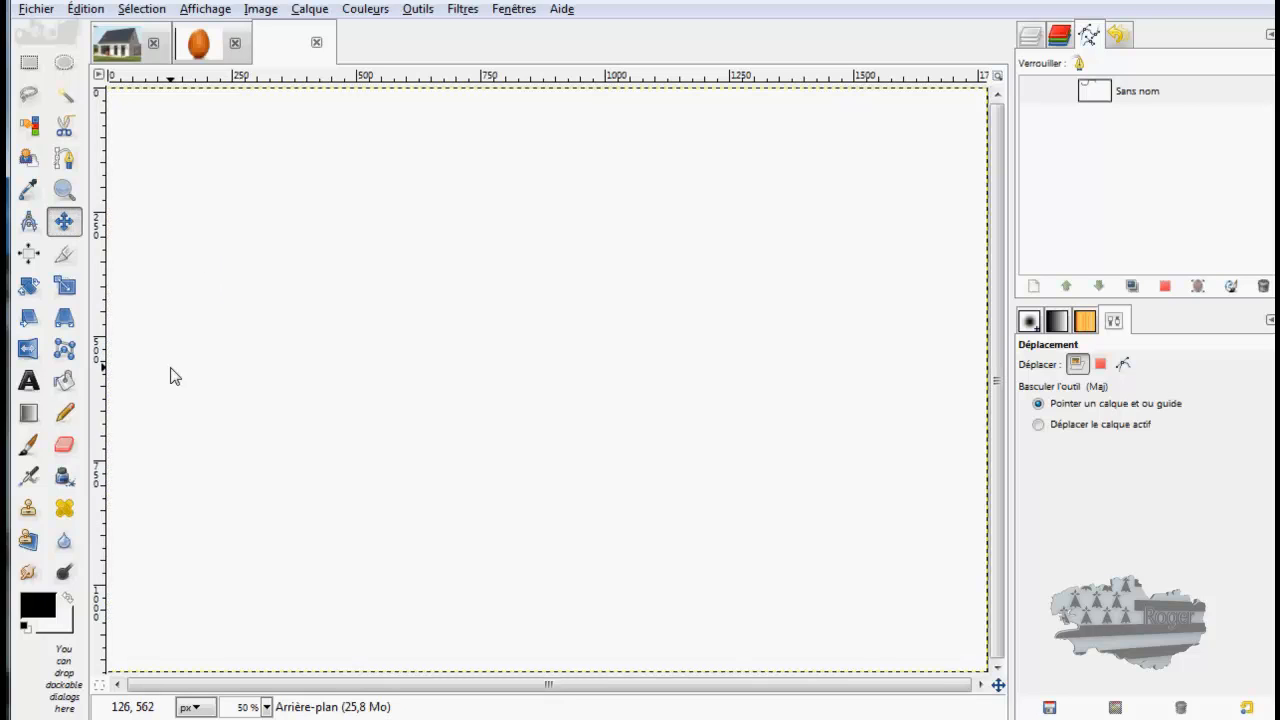
- Draw a new four-node wave path across the canvas from about (168, 566) to about (1680, 604) px, with near-vertical handles alternating up and down
click(64, 158)
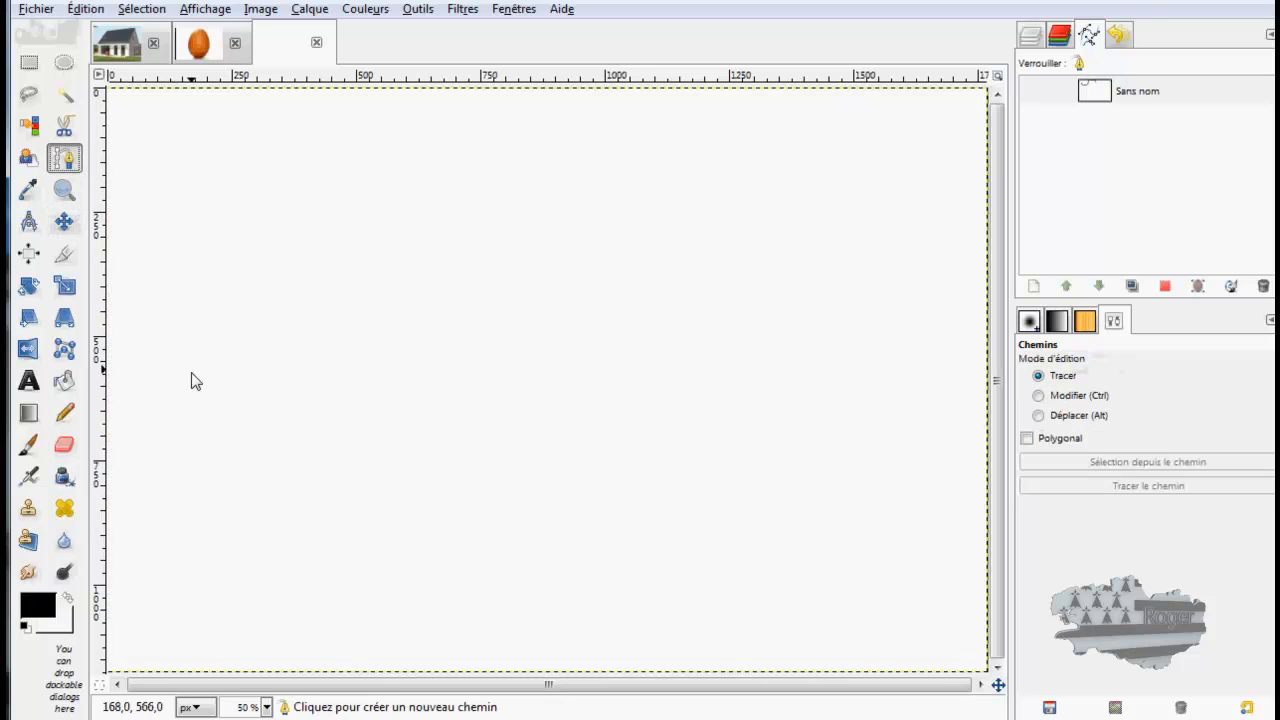
drag(190, 372, 194, 247)
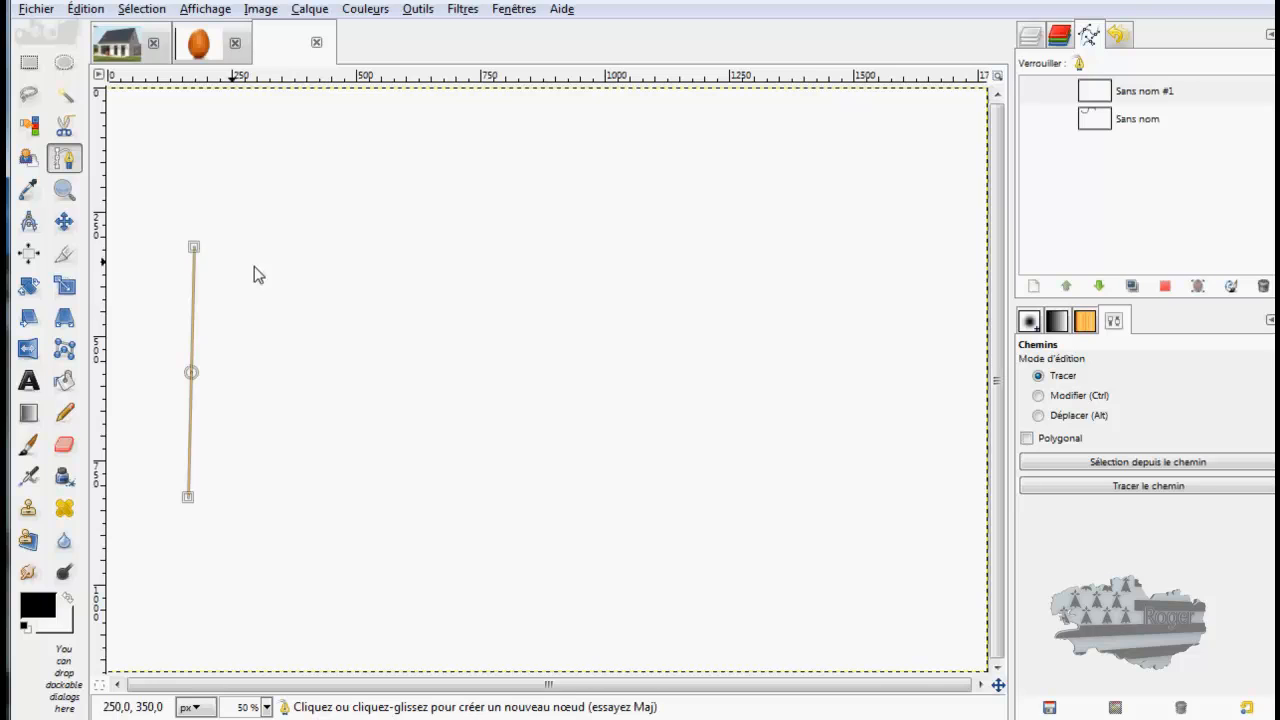
drag(413, 373, 414, 516)
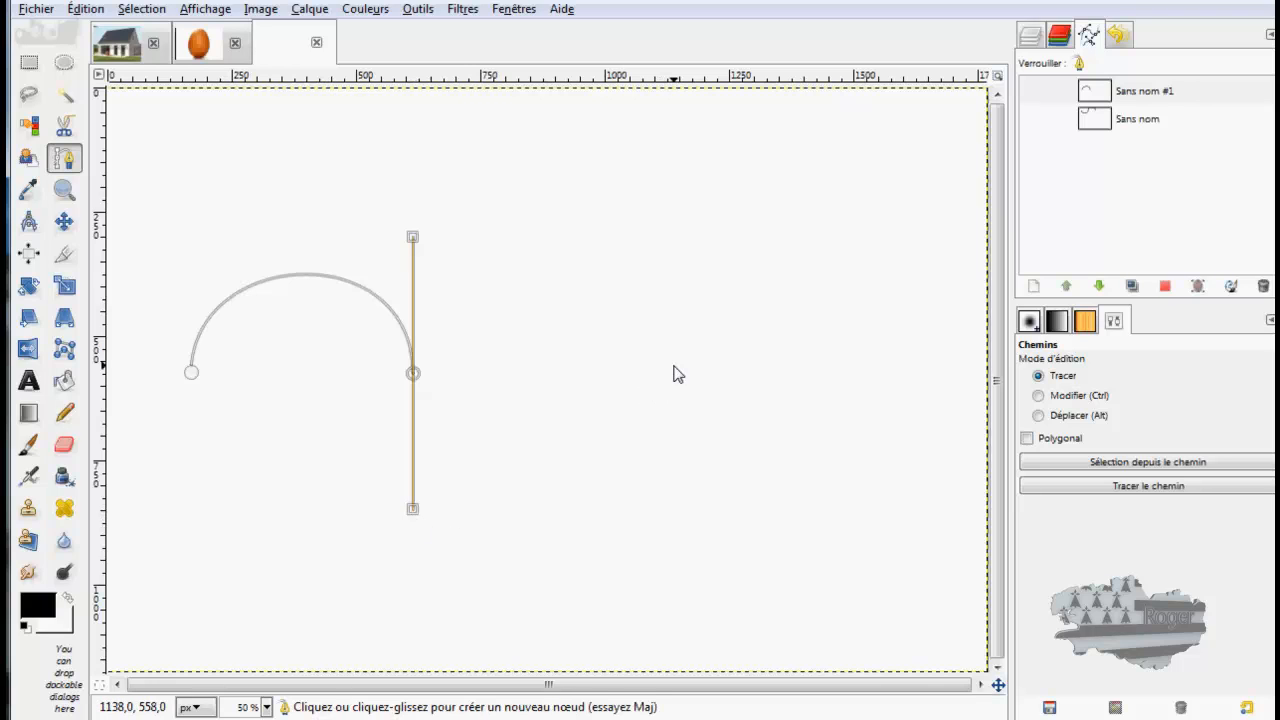
drag(674, 370, 681, 202)
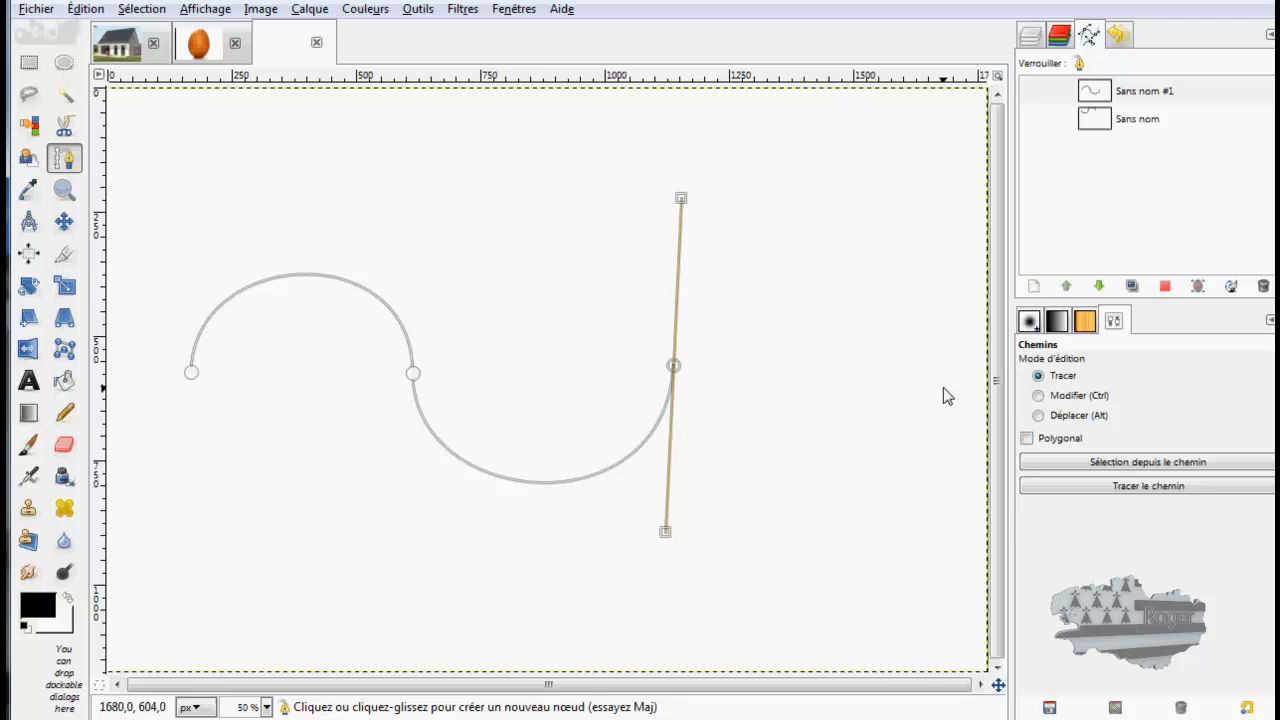
drag(943, 388, 956, 567)
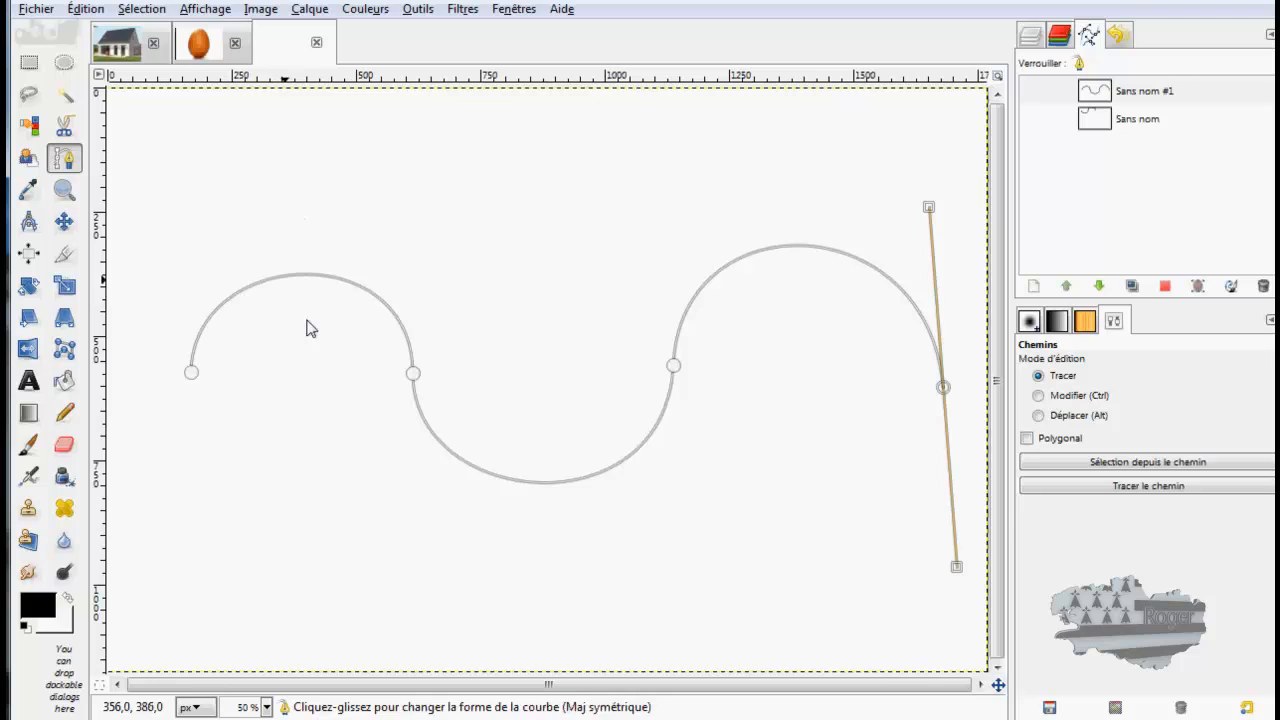
- Move the wave's second node slightly right and lengthen both its upper and lower handles to deepen the adjoining curves
click(414, 376)
mouse_move(417, 380)
mouse_down()
mouse_move(449, 374)
mouse_move(454, 356)
mouse_move(429, 371)
mouse_up()
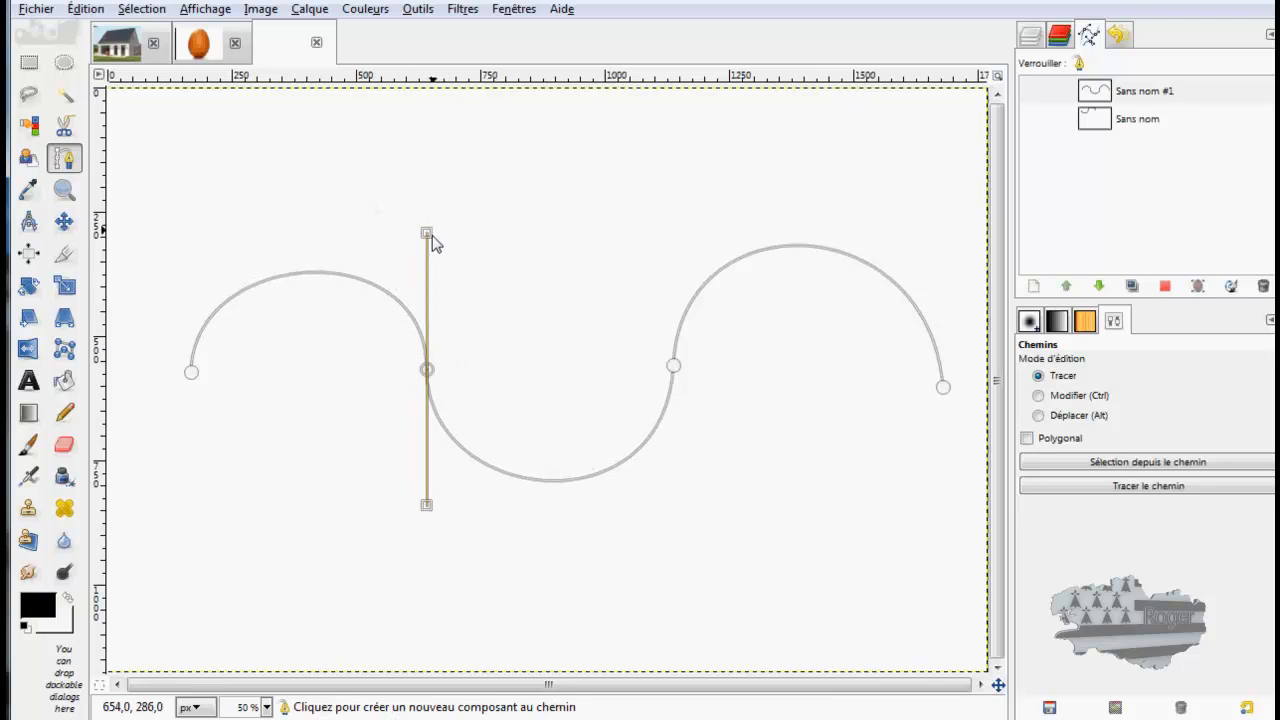
drag(427, 236, 420, 200)
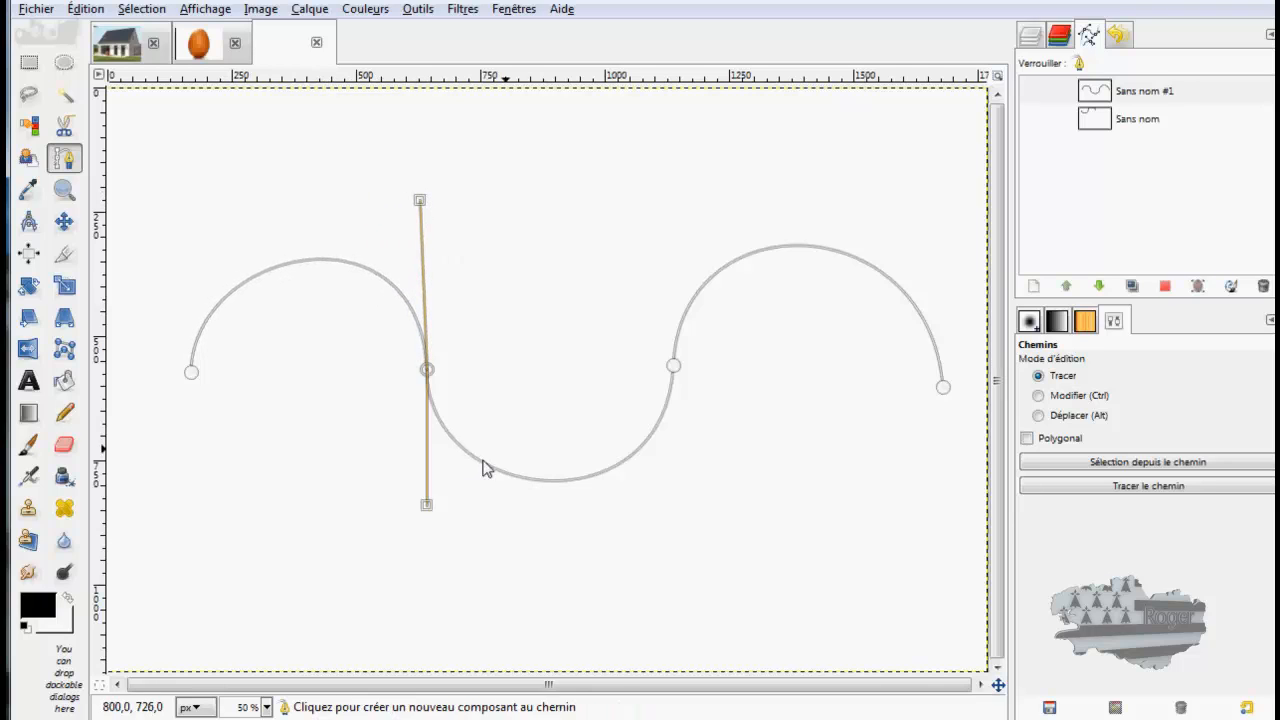
drag(427, 508, 430, 541)
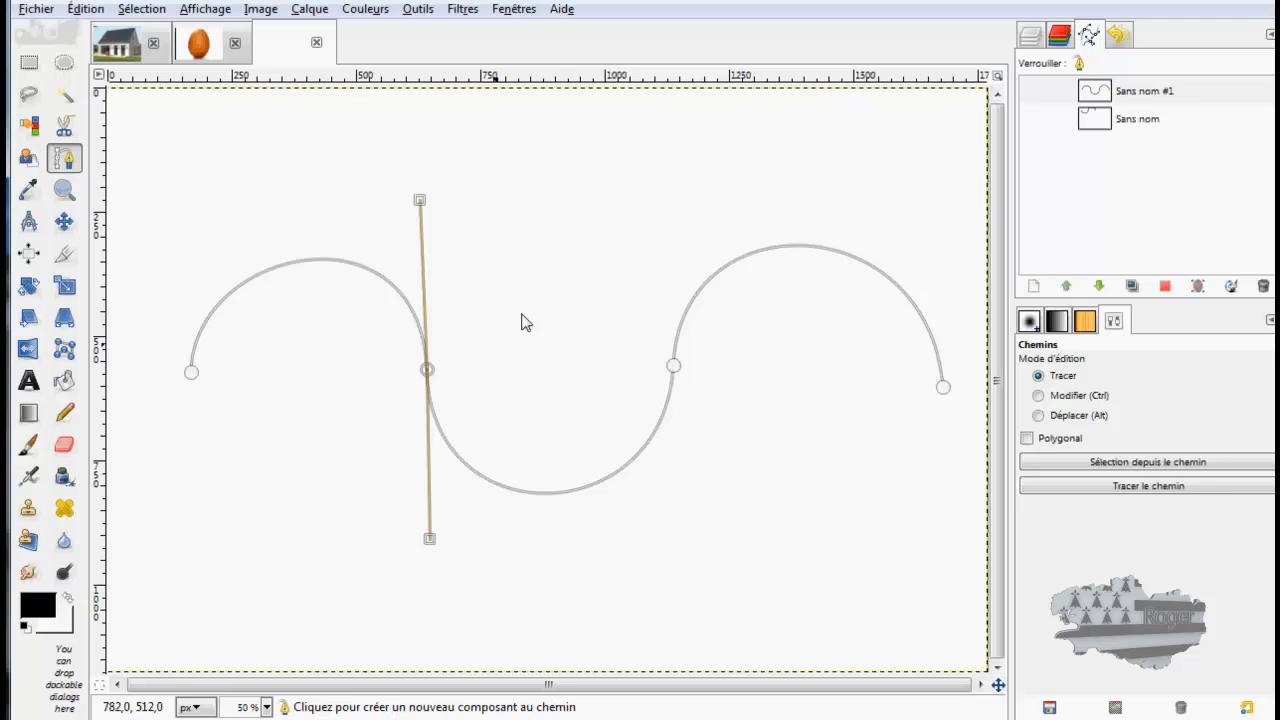
click(557, 178)
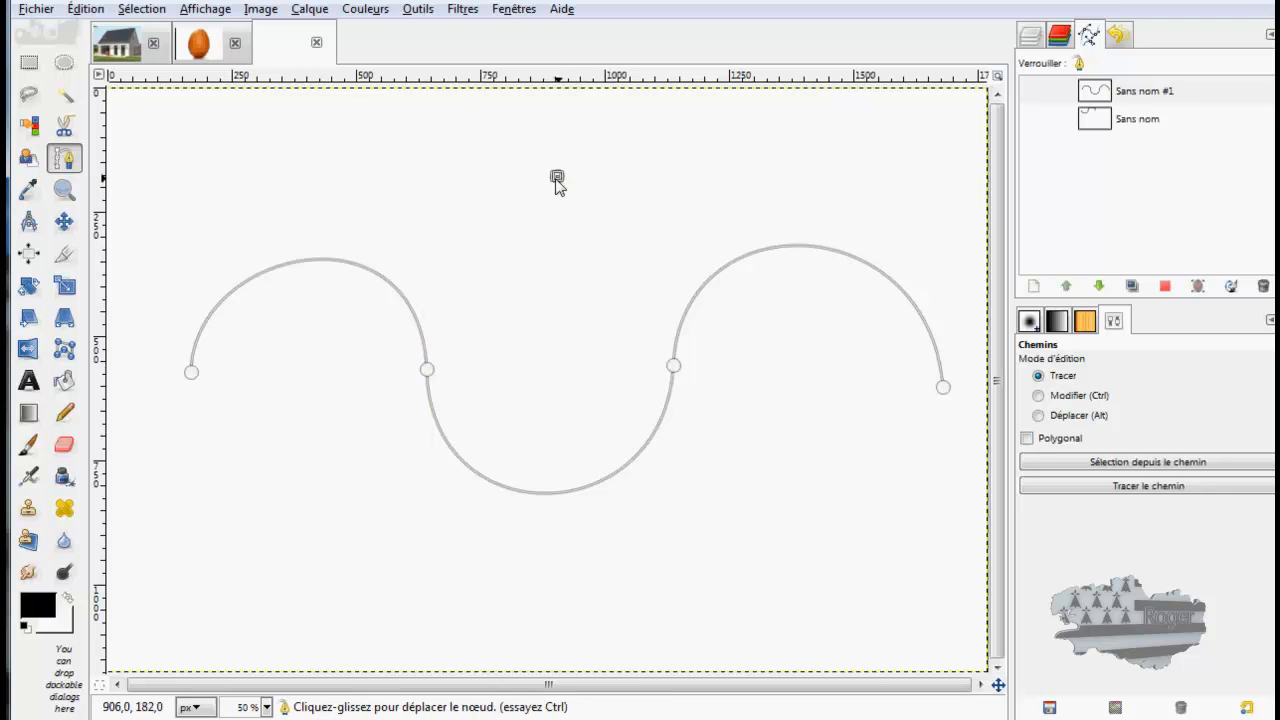
click(90, 12)
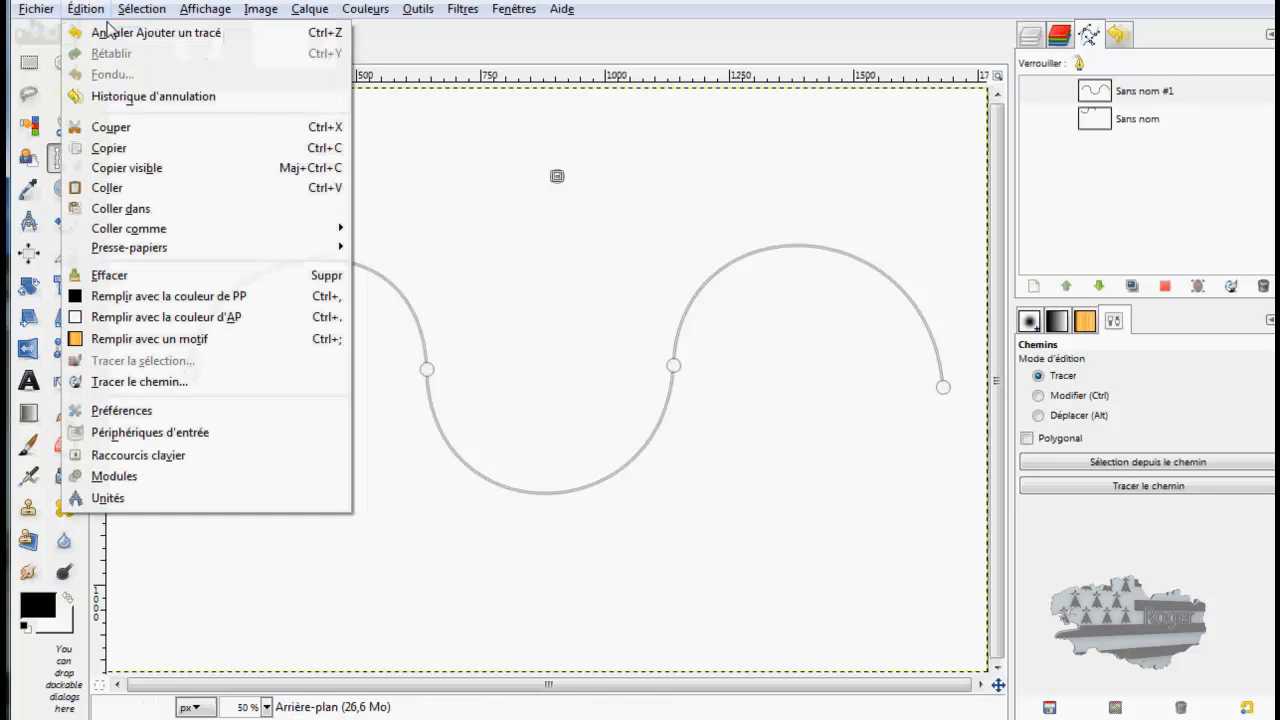
click(110, 34)
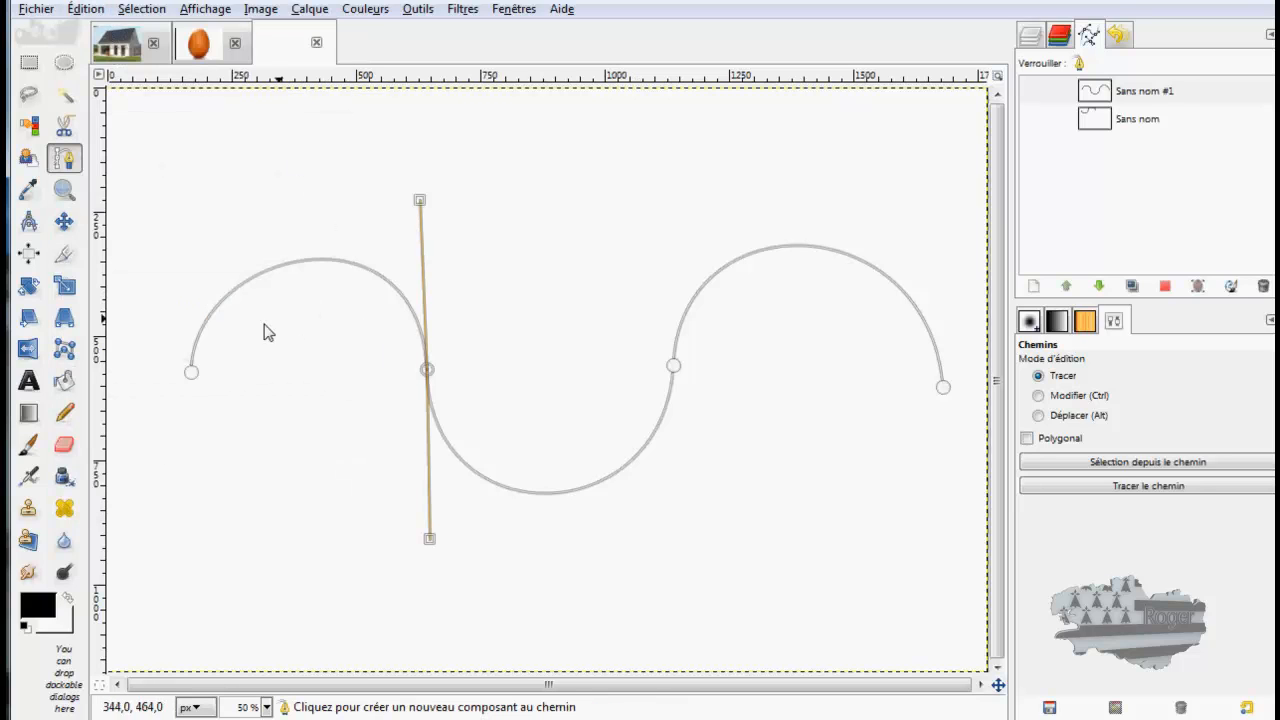
- Extend the wave from its first node down to a new node at the canvas's lower left, with horizontal handles
click(192, 373)
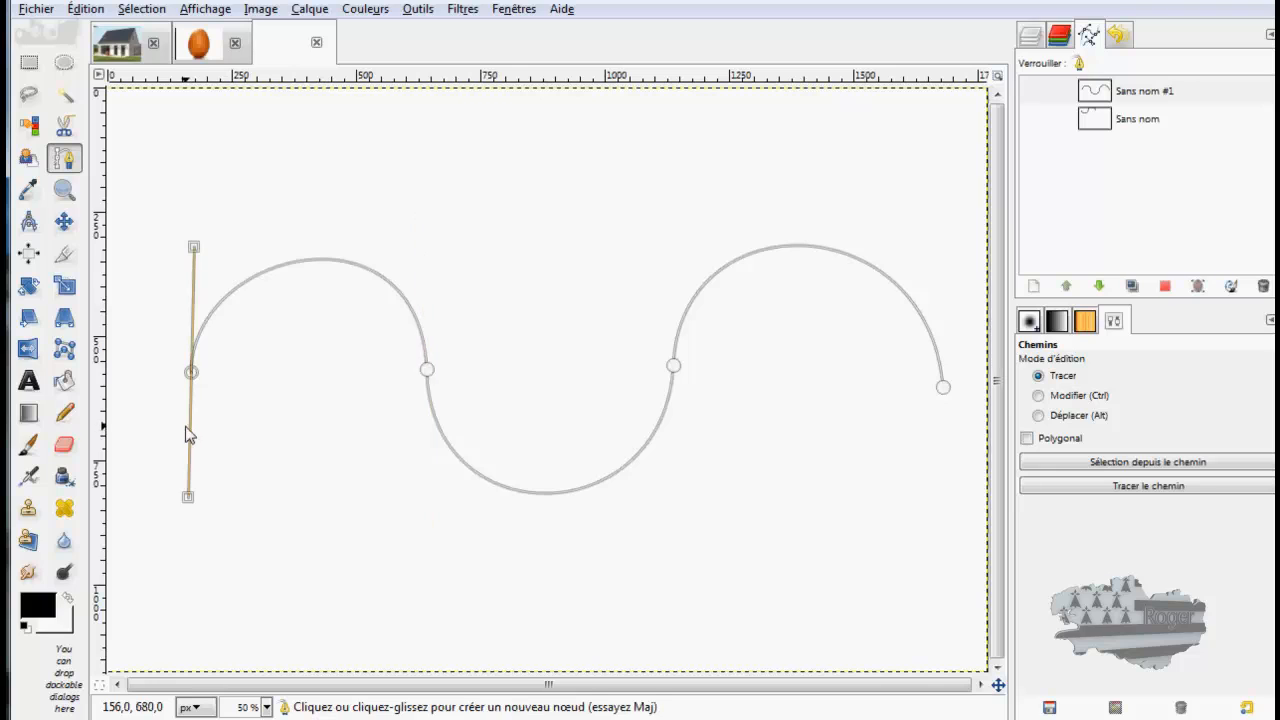
click(288, 620)
drag(288, 620, 360, 621)
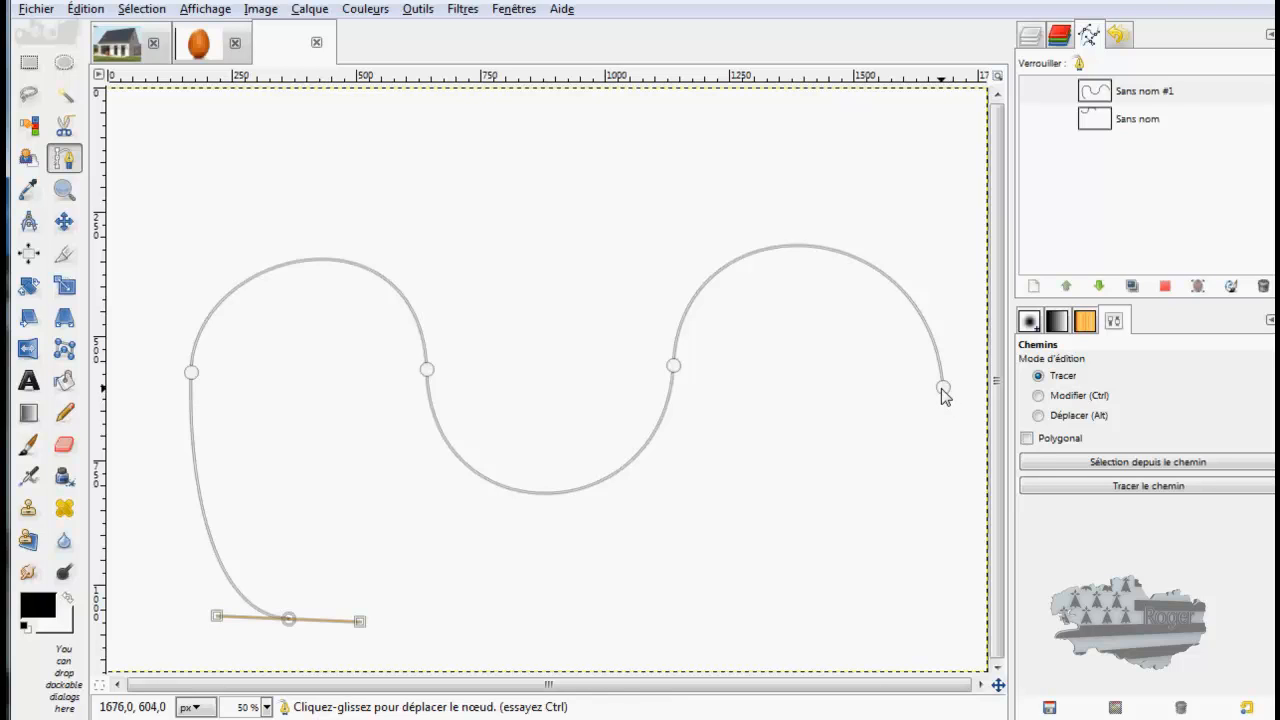
- Extend the wave from its last node to a new lower-right node, and bring the outline back to the lower-left node
drag(941, 389, 957, 566)
drag(876, 606, 771, 619)
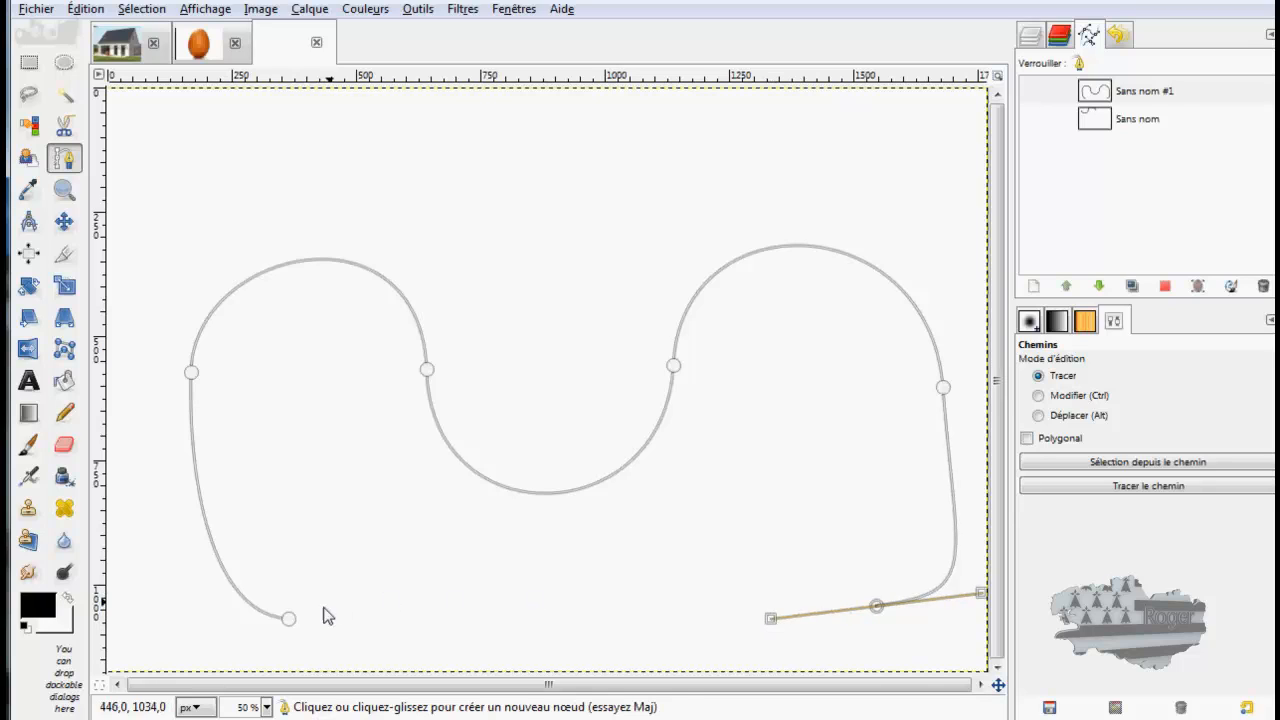
ctrl+click(295, 621)
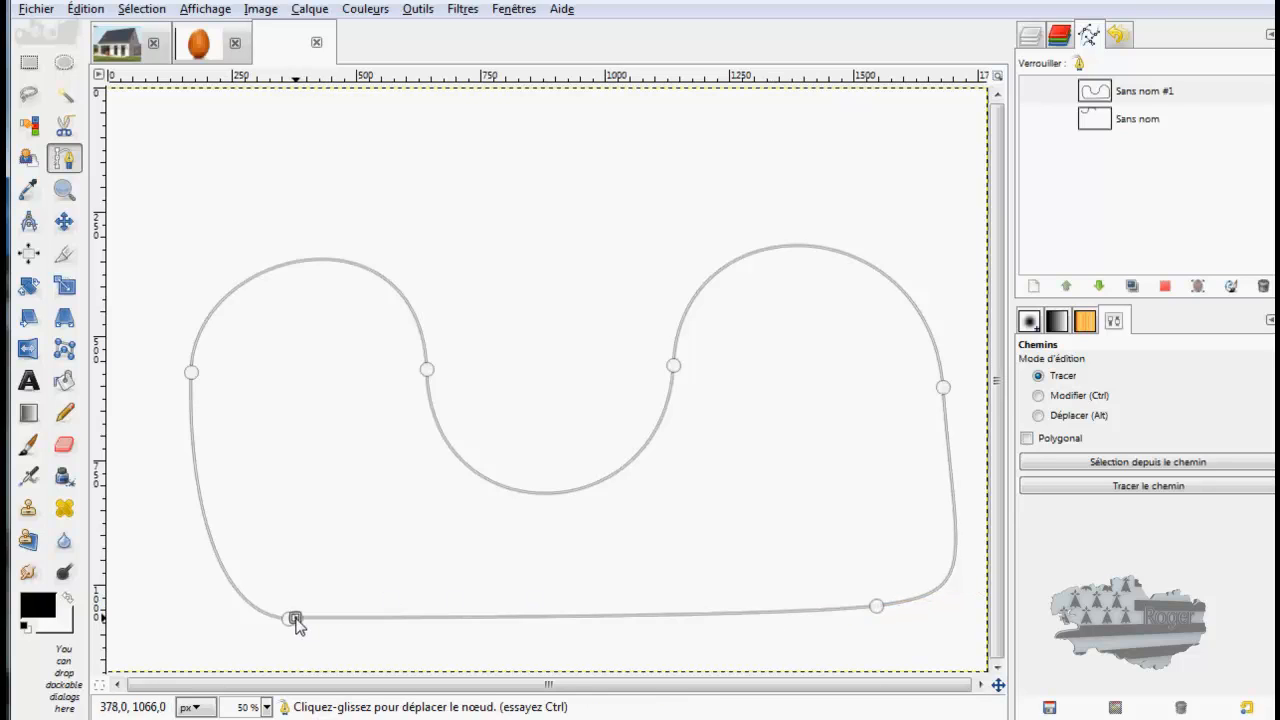
drag(296, 618, 291, 620)
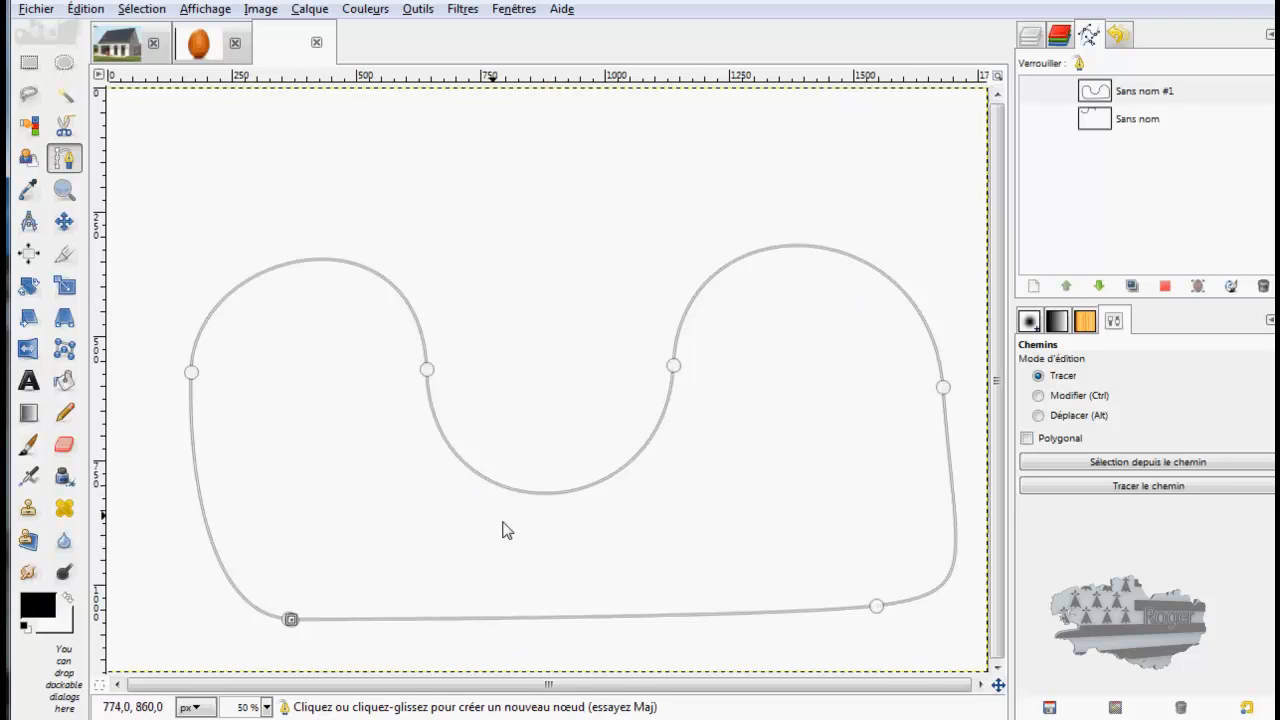
- Bow the outline's bottom segment upward, insert a node mid-segment, pull it down and raise its two handles to form two arches
click(583, 615)
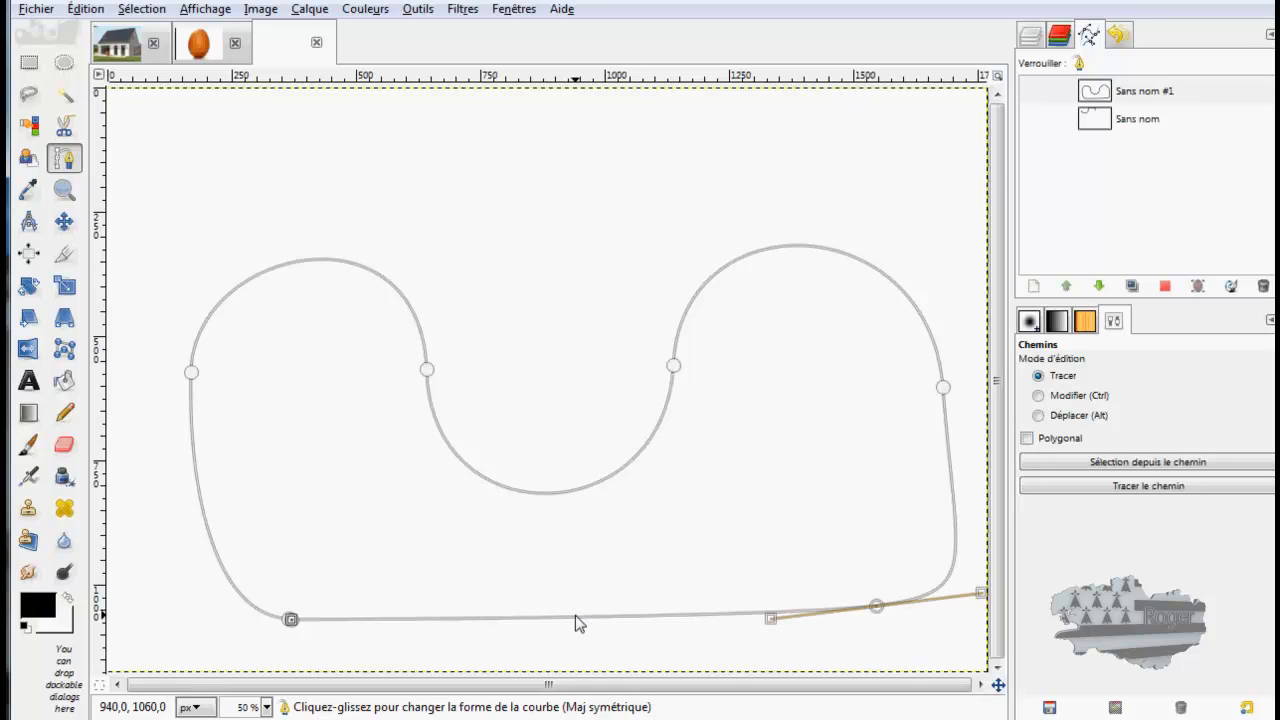
drag(576, 618, 588, 538)
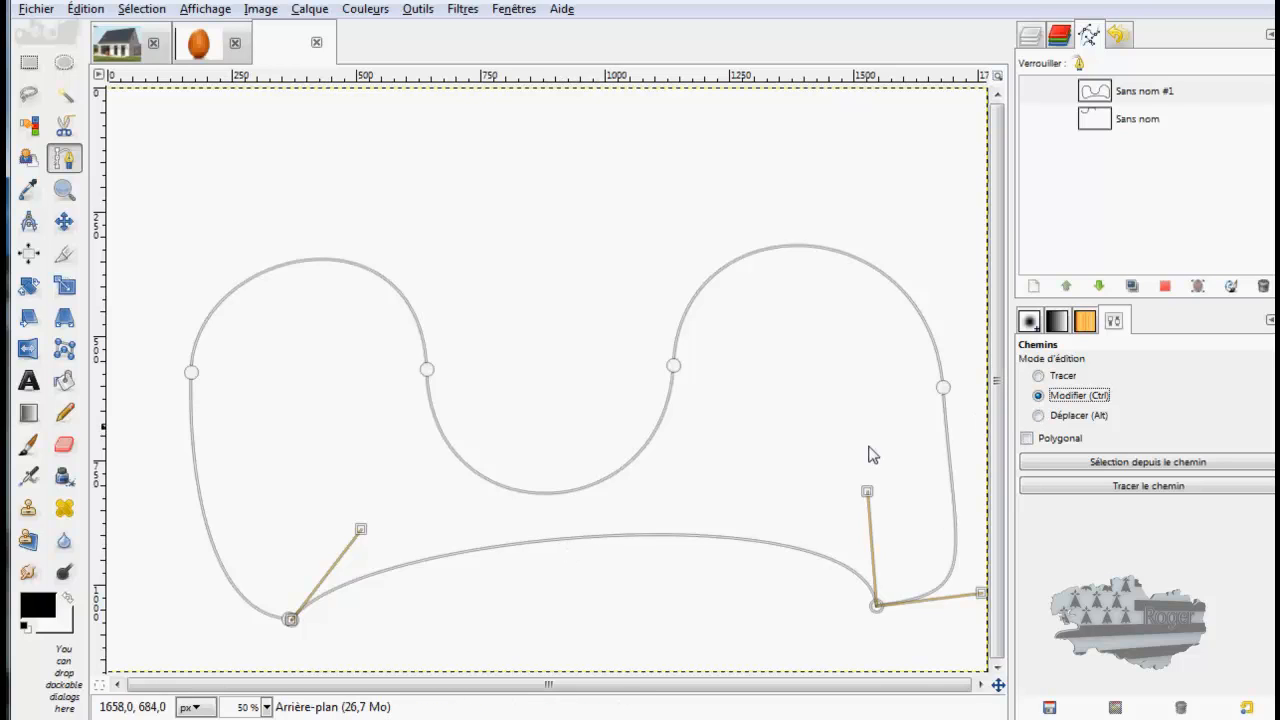
click(571, 538)
drag(570, 540, 568, 608)
drag(445, 617, 466, 533)
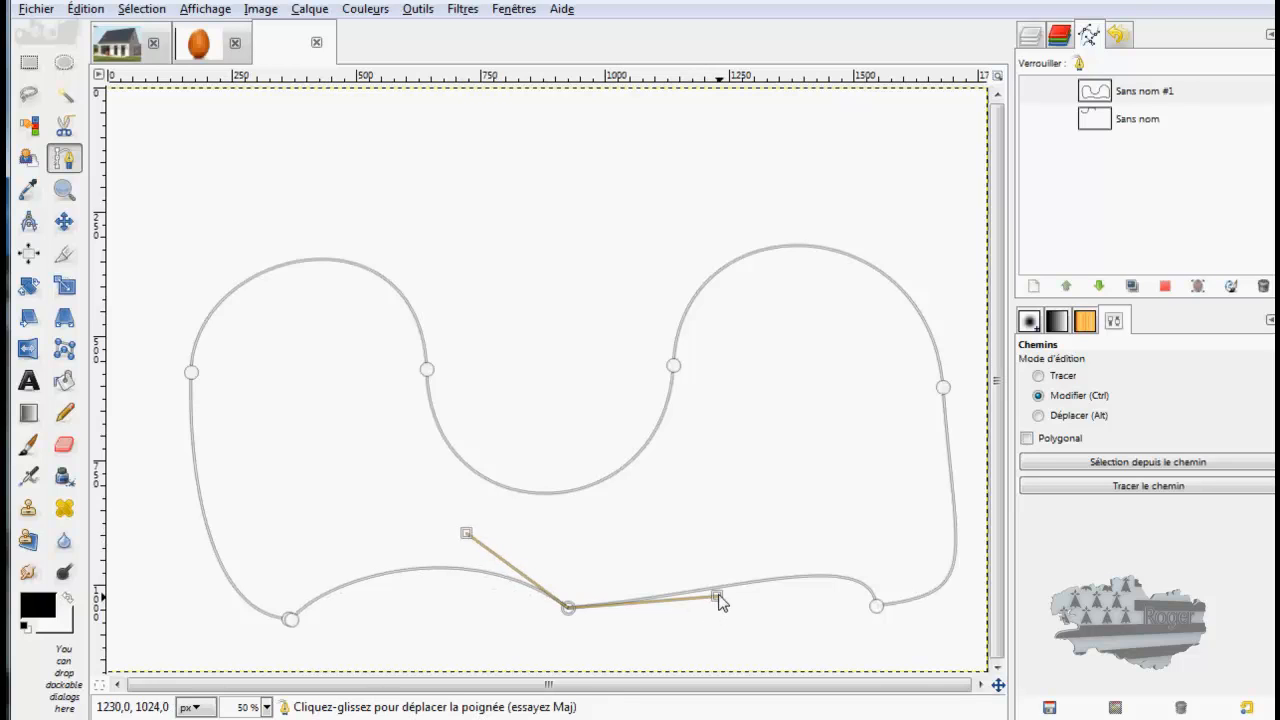
drag(716, 596, 702, 502)
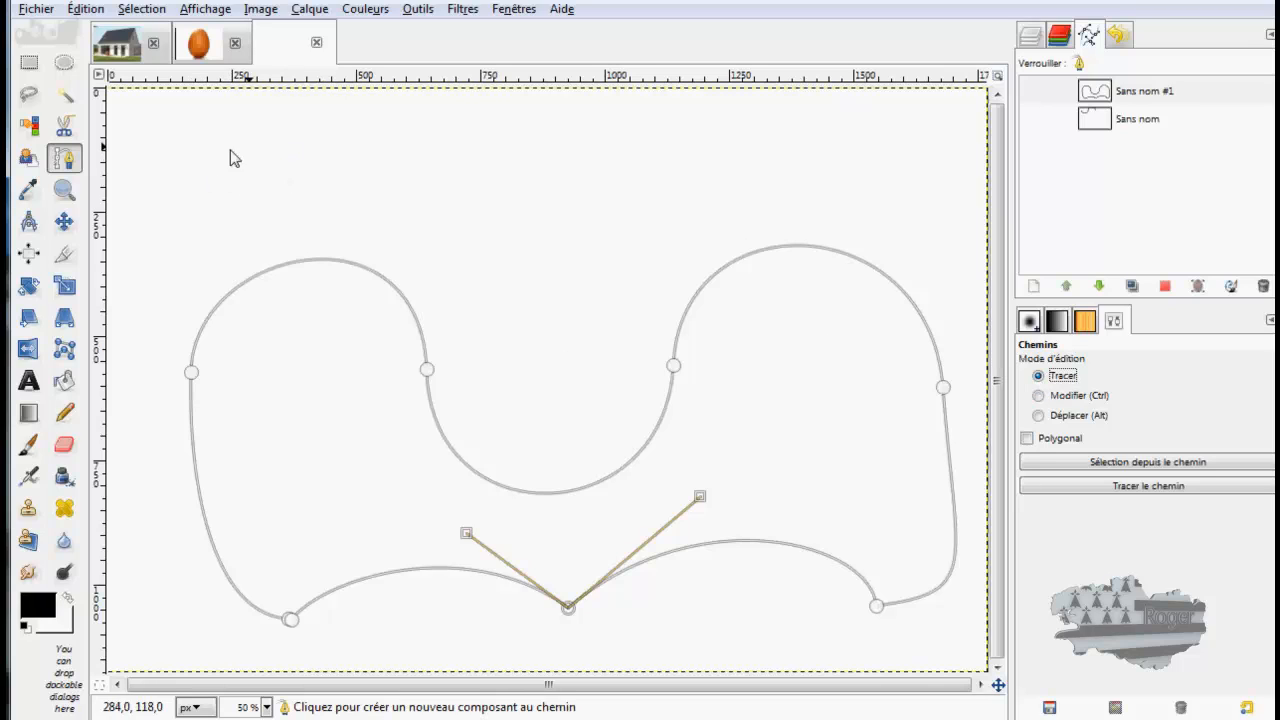
- Start a separate component above the outline with a sagging arc between two nodes, and fold the second node's upper handle downward
shift+click(182, 160)
drag(182, 160, 181, 214)
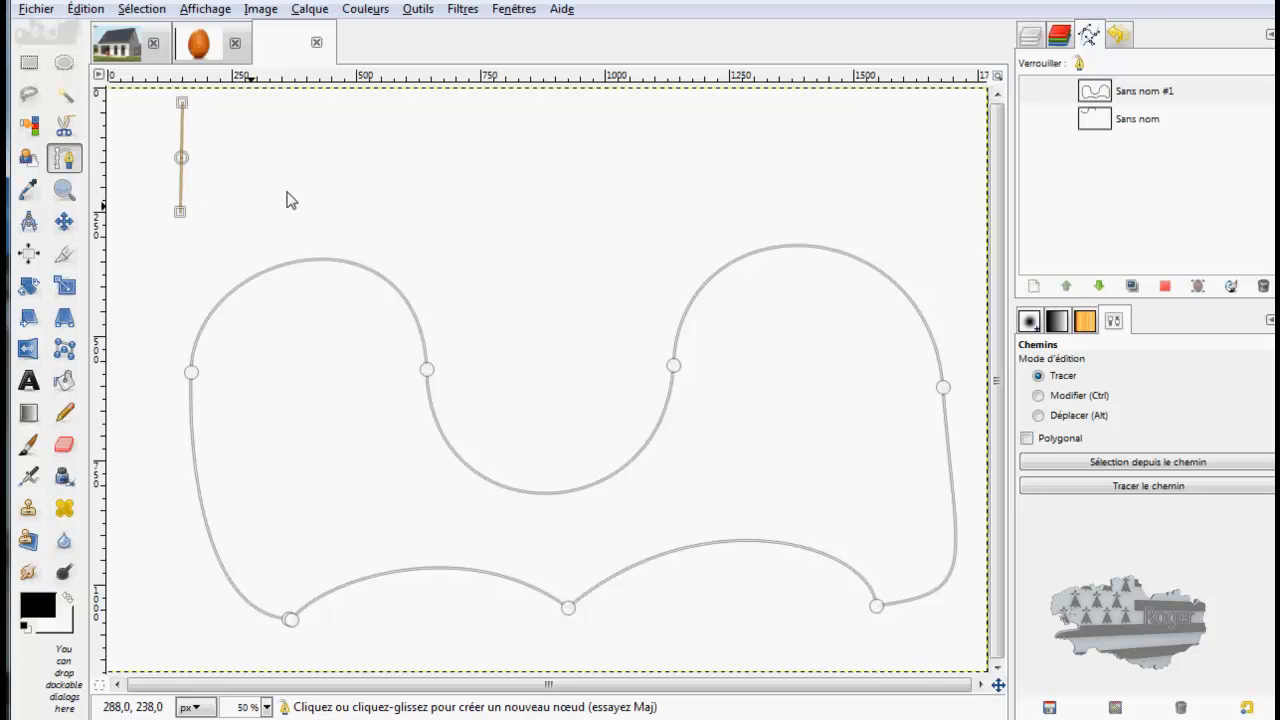
drag(366, 156, 368, 102)
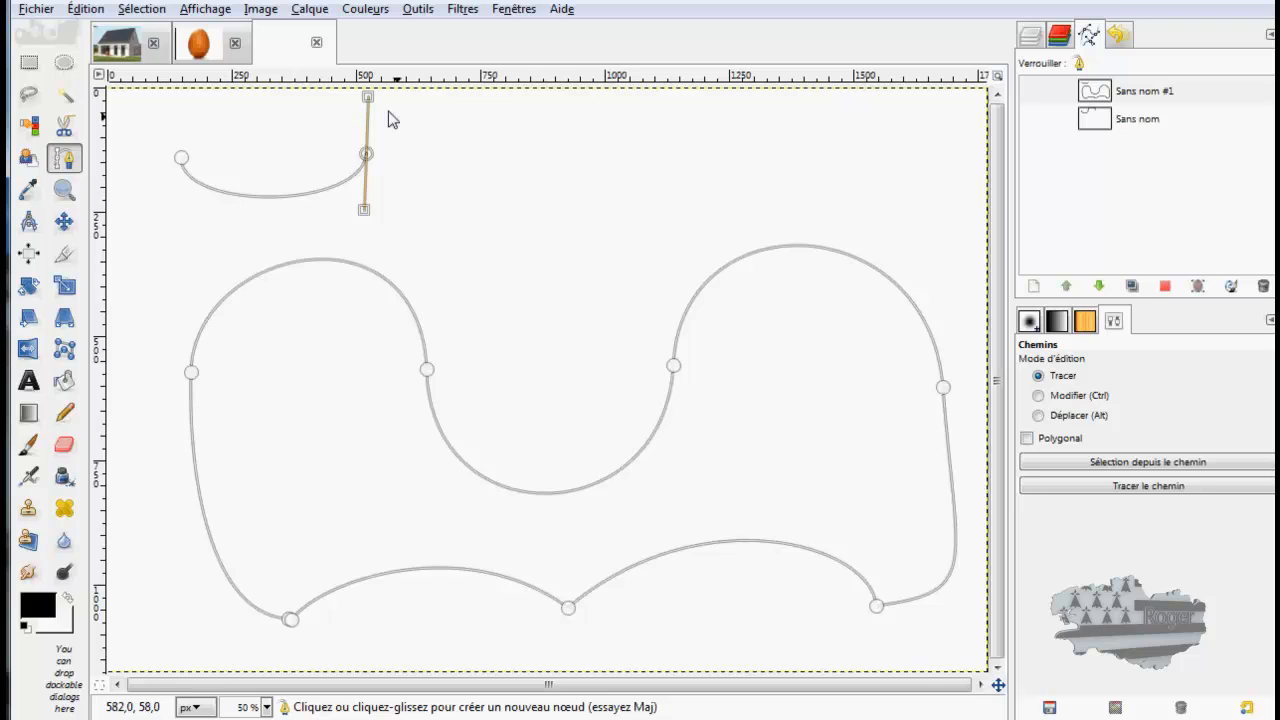
drag(368, 100, 363, 226)
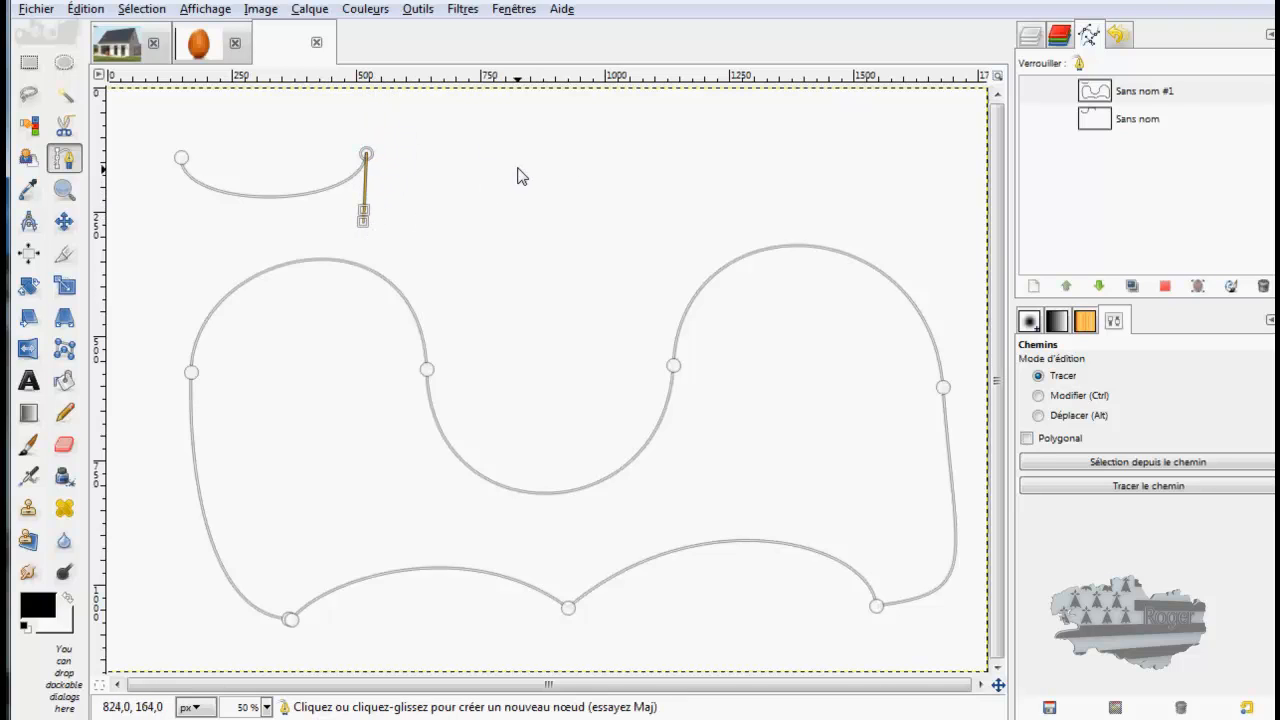
- Extend the separate component above the outline with a second sagging arc ending at a new node with near-vertical handles
drag(519, 157, 521, 112)
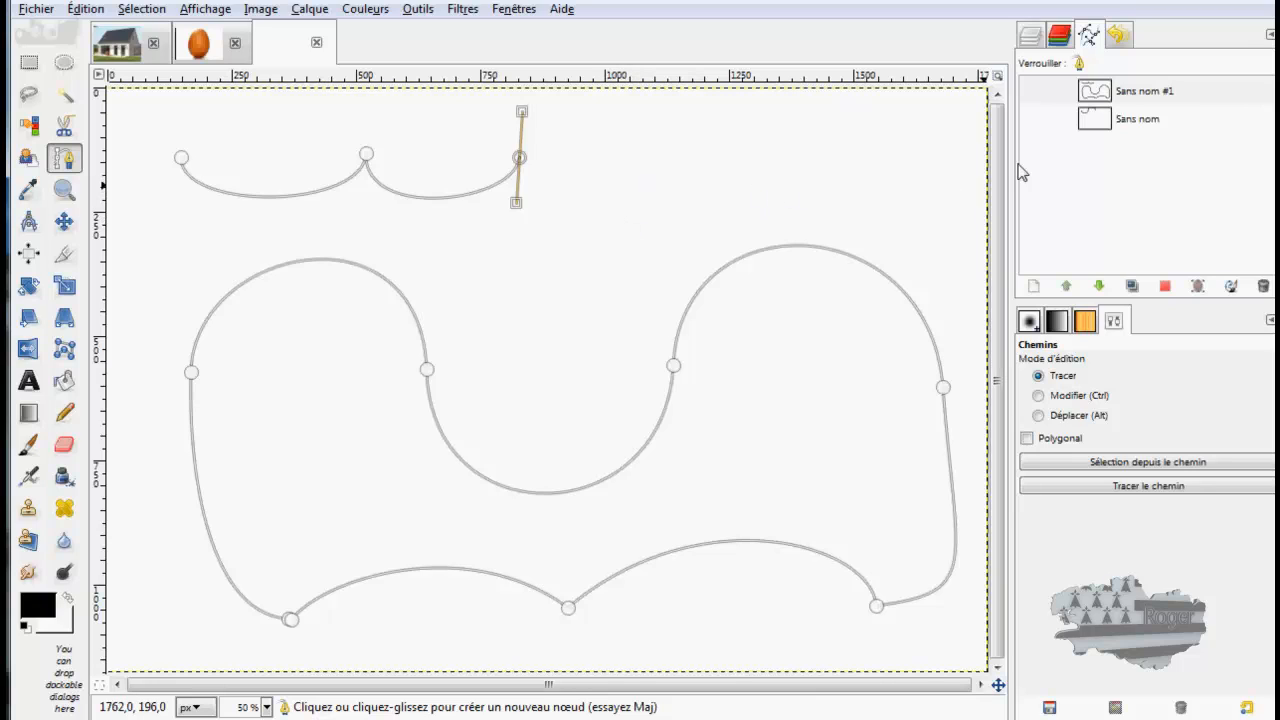
- Delete both existing paths, Sans nom and Sans nom #1, leaving the canvas empty
click(1100, 122)
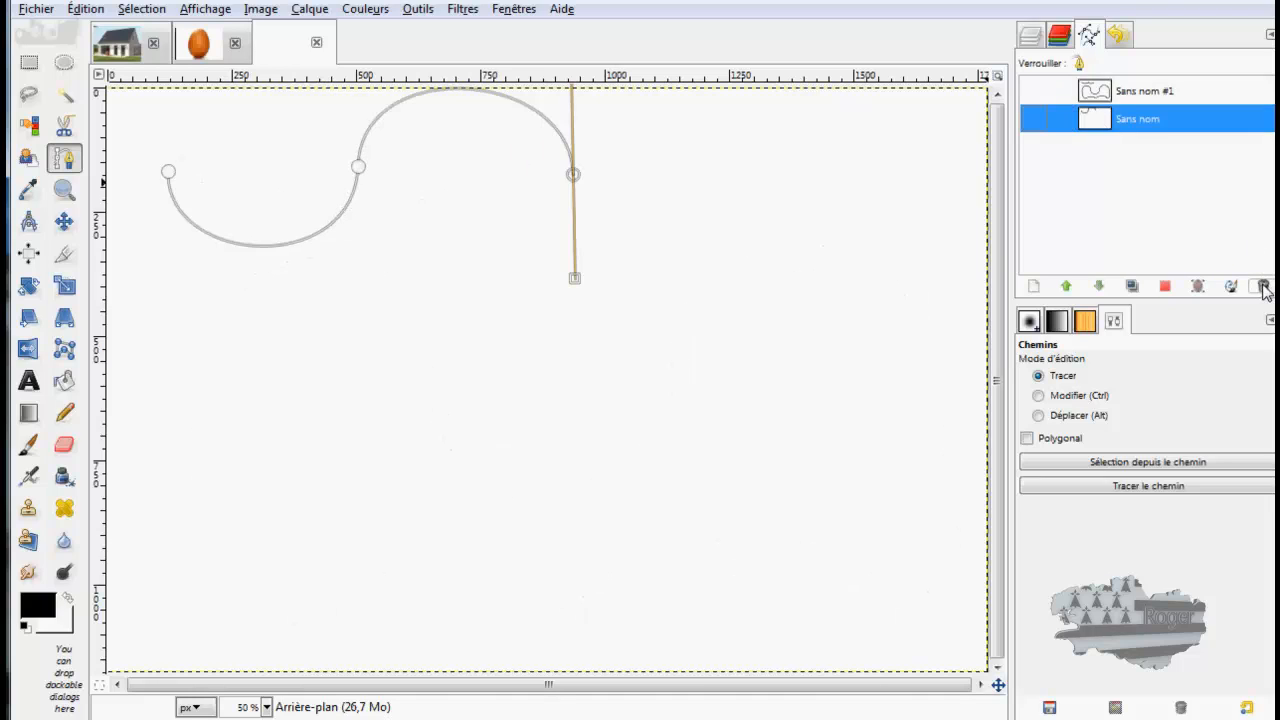
click(1263, 288)
click(1050, 91)
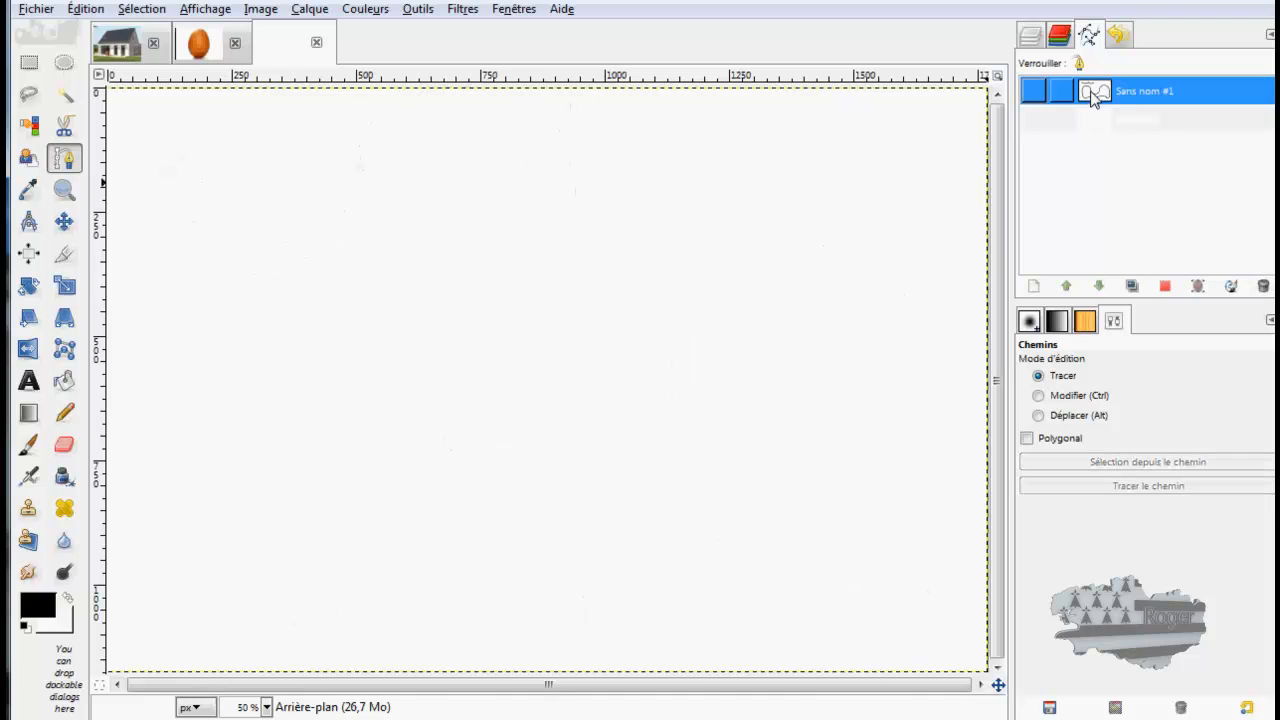
click(1263, 287)
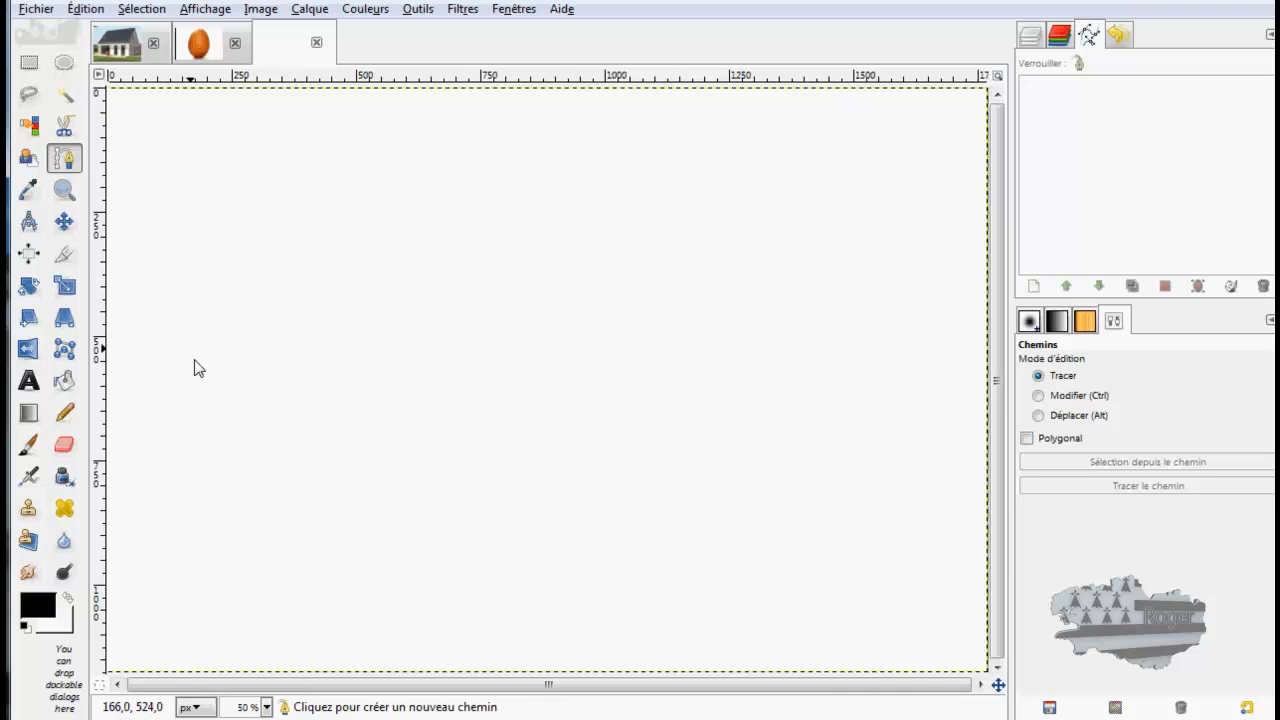
- Draw a new two-node path across the canvas's left half, shaping its handles so that the segment arches upward
drag(193, 363, 250, 298)
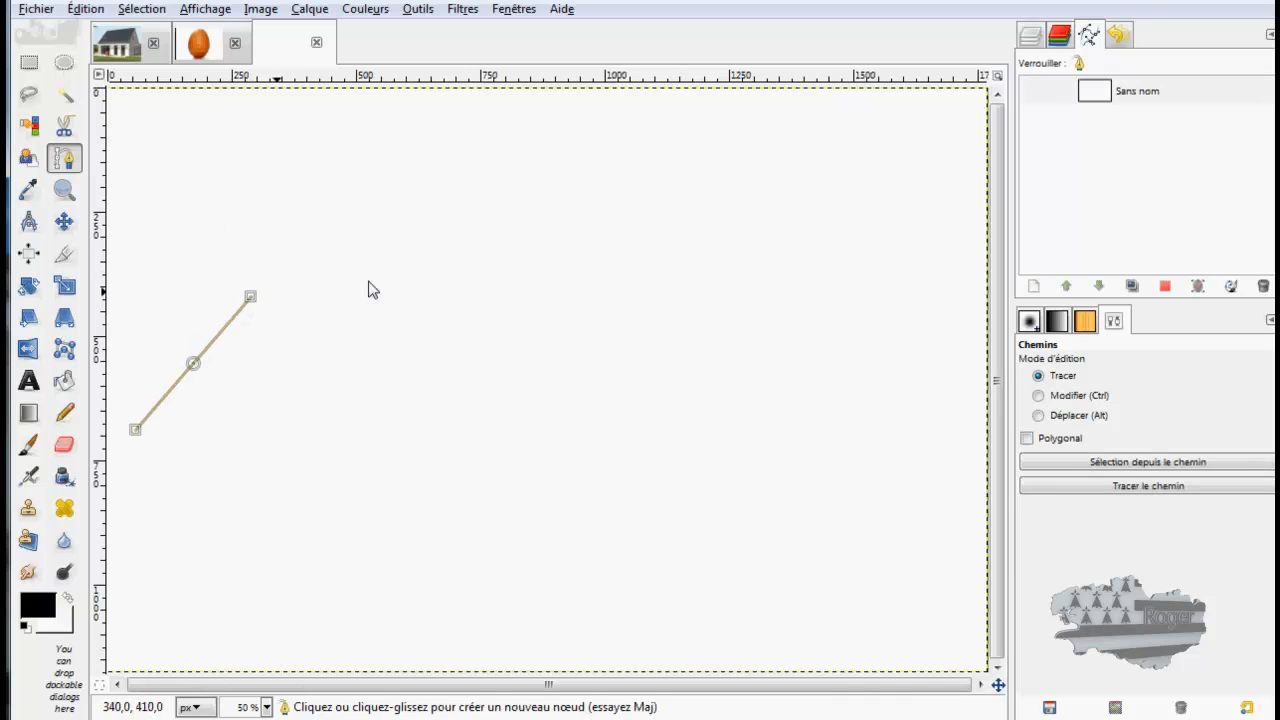
click(580, 354)
drag(580, 354, 682, 532)
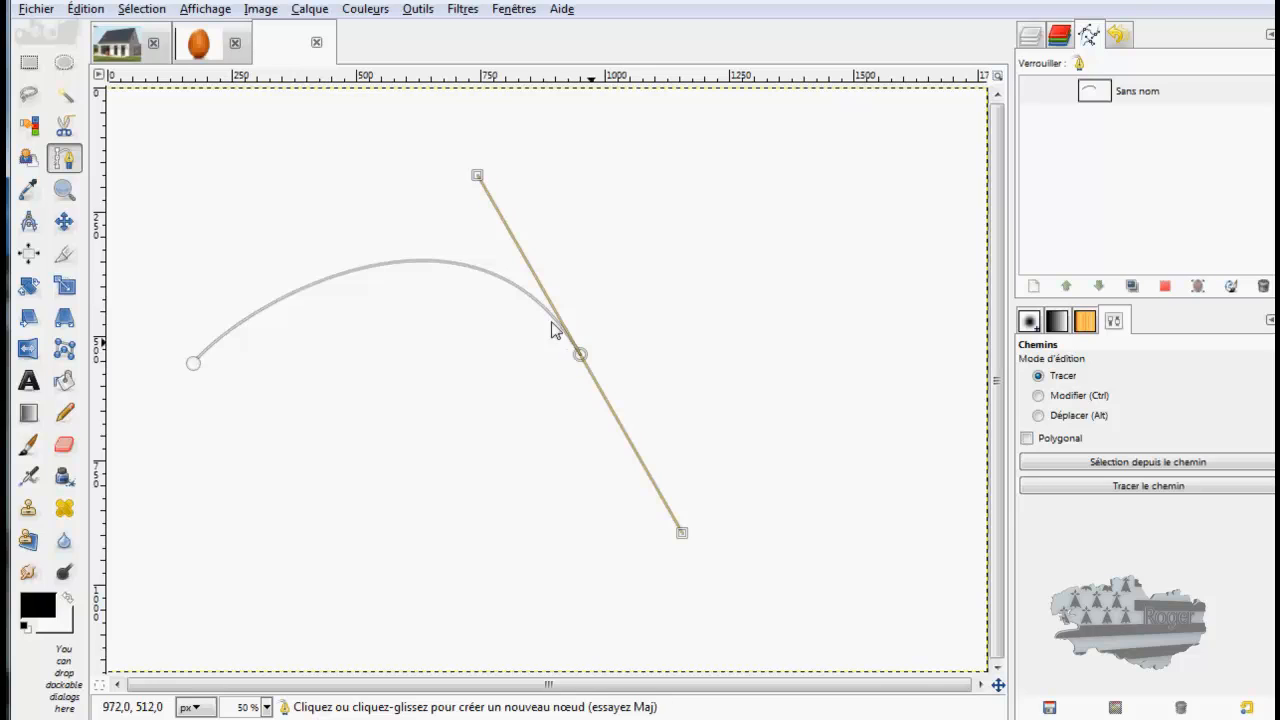
- Set the foreground colour to light blue (3dbaf4) and stroke the arch path on the Arrière-plan layer with an 11 px solid line
click(1032, 38)
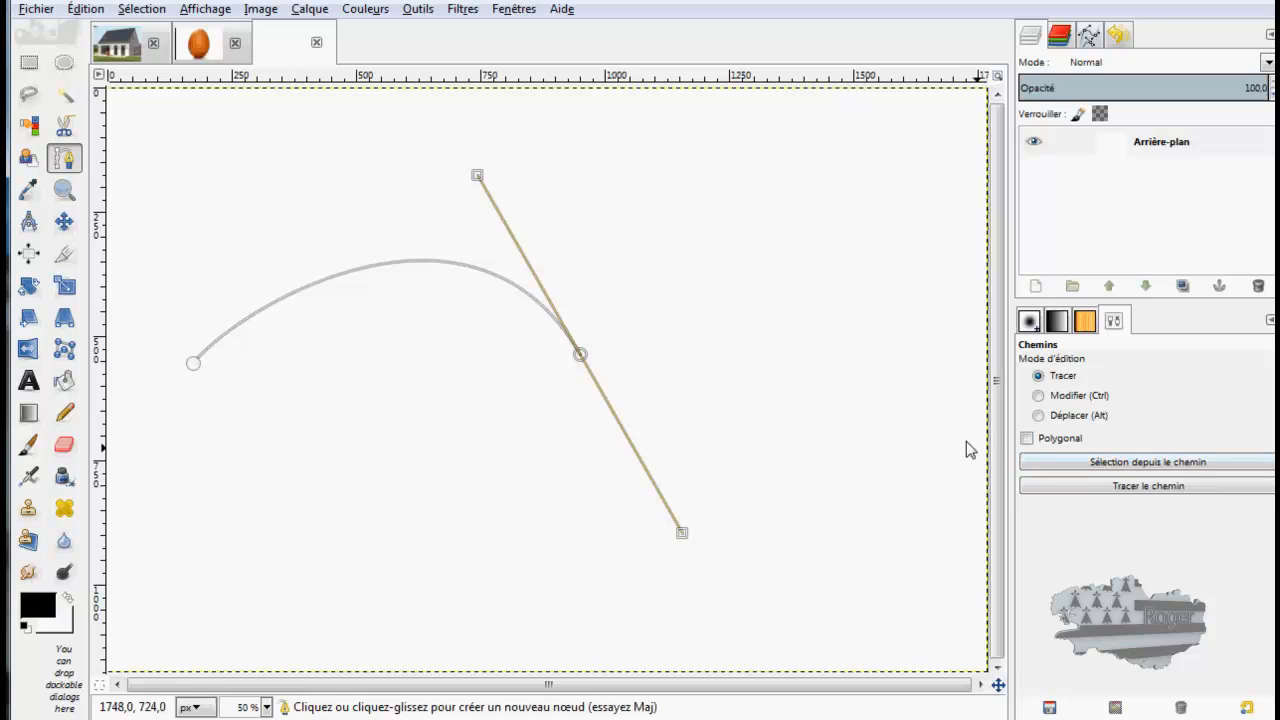
click(1140, 488)
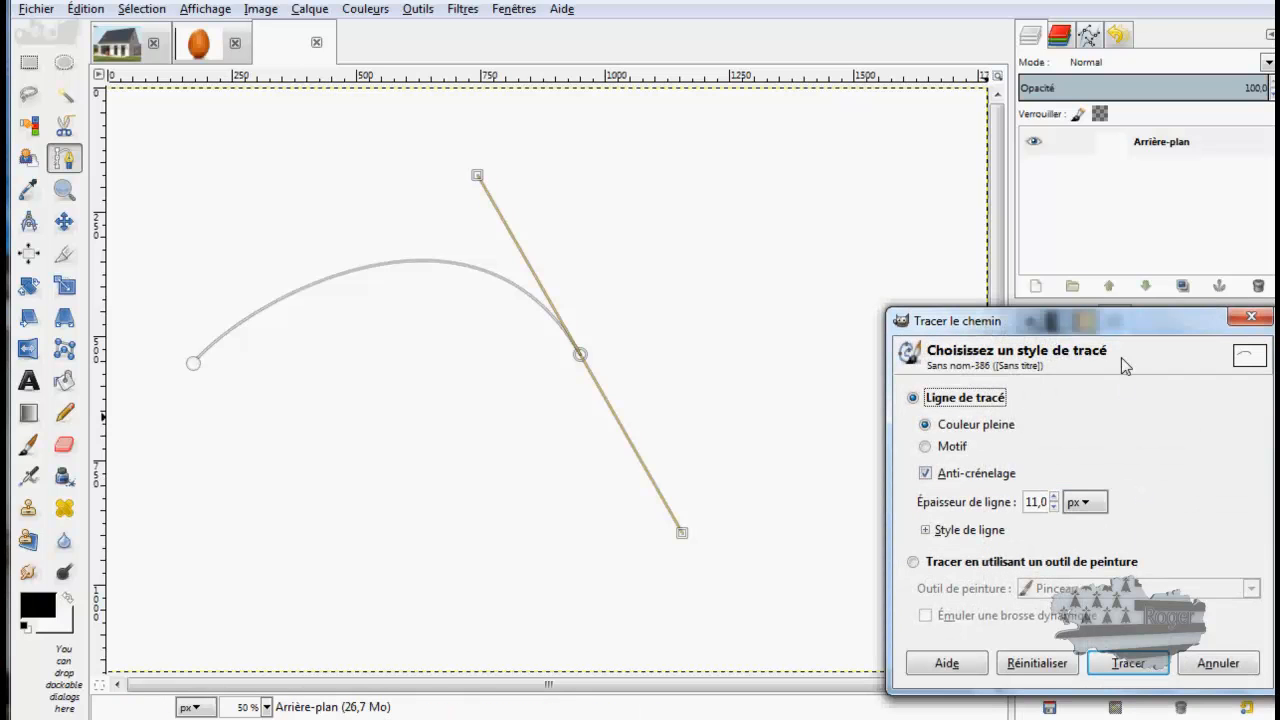
drag(1115, 330, 1029, 202)
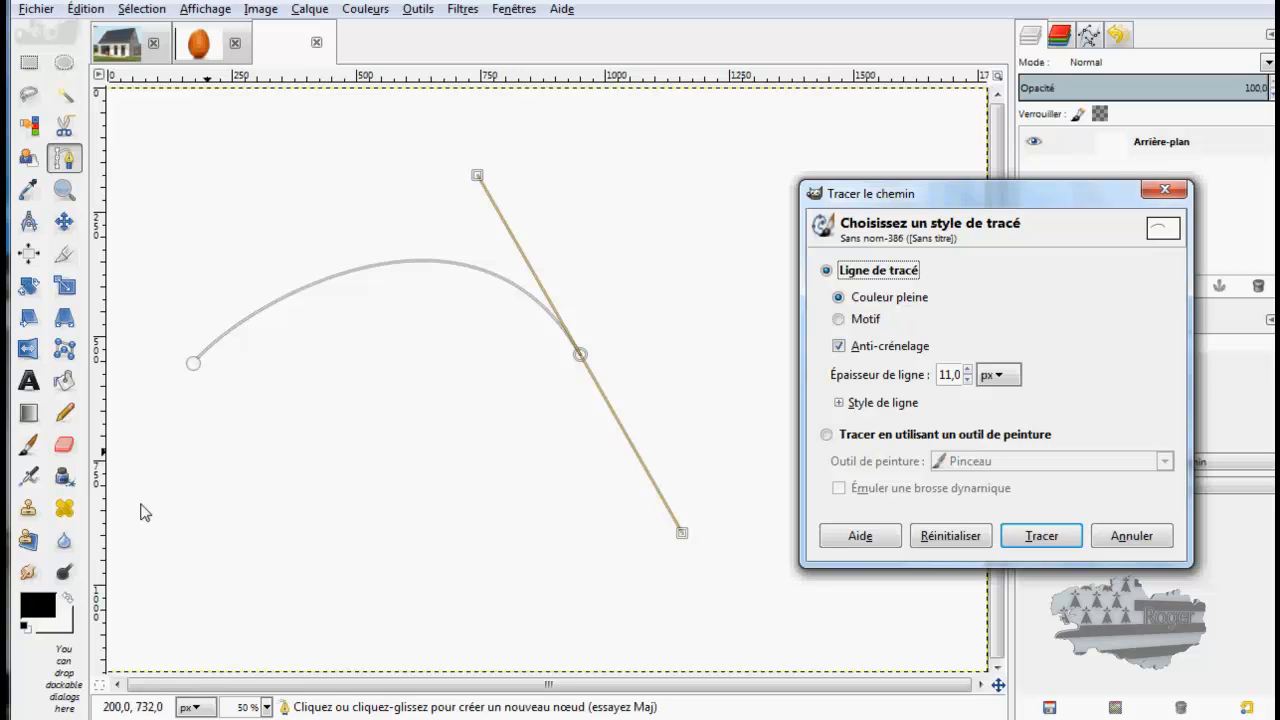
click(45, 611)
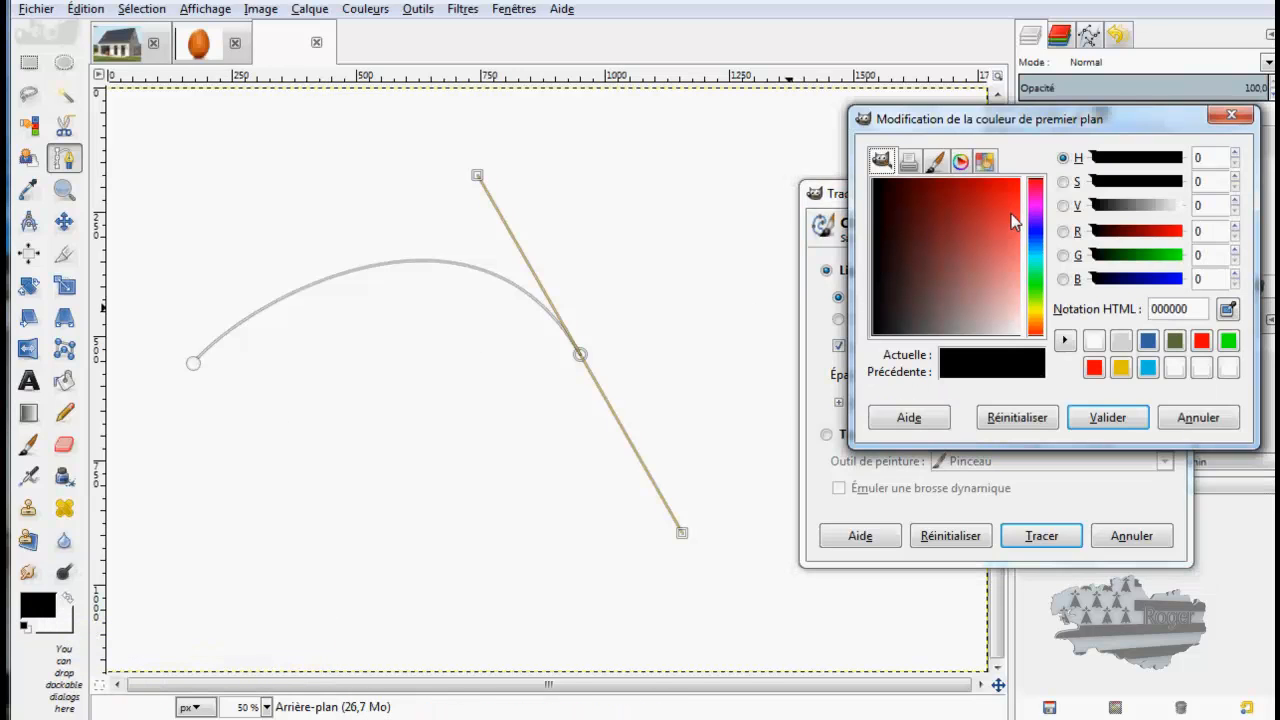
click(1036, 257)
click(1016, 217)
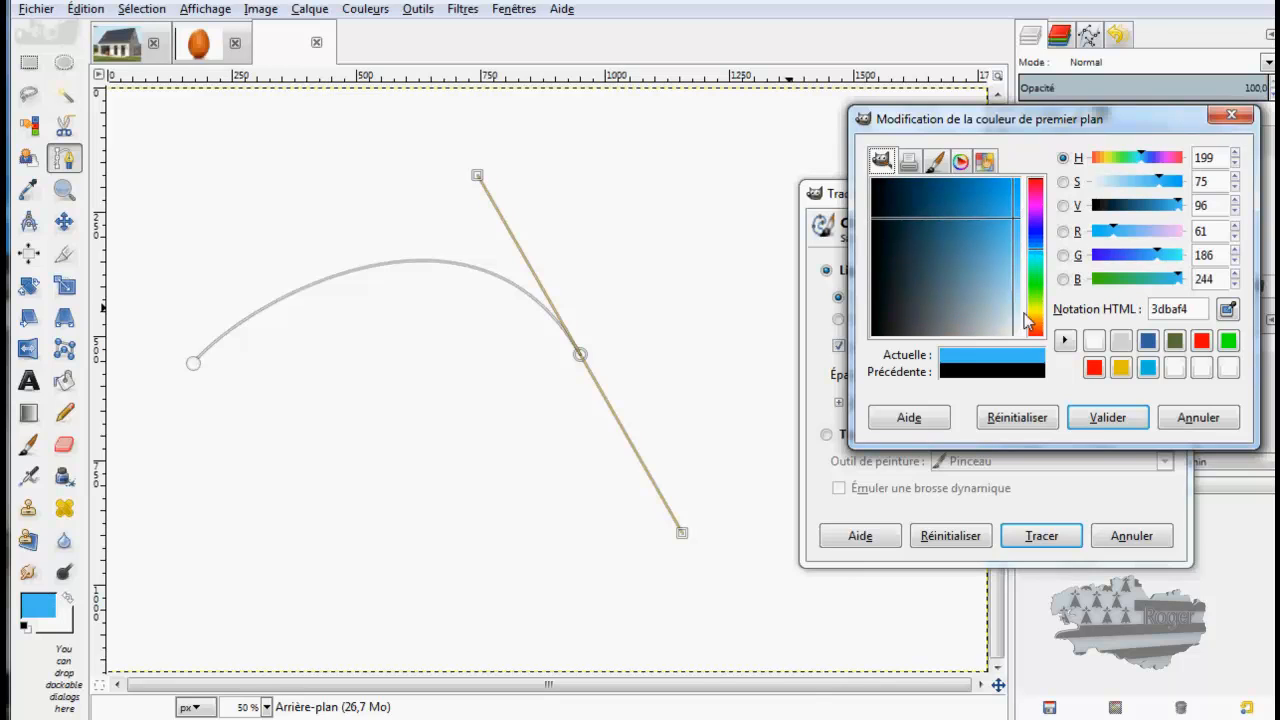
click(1108, 418)
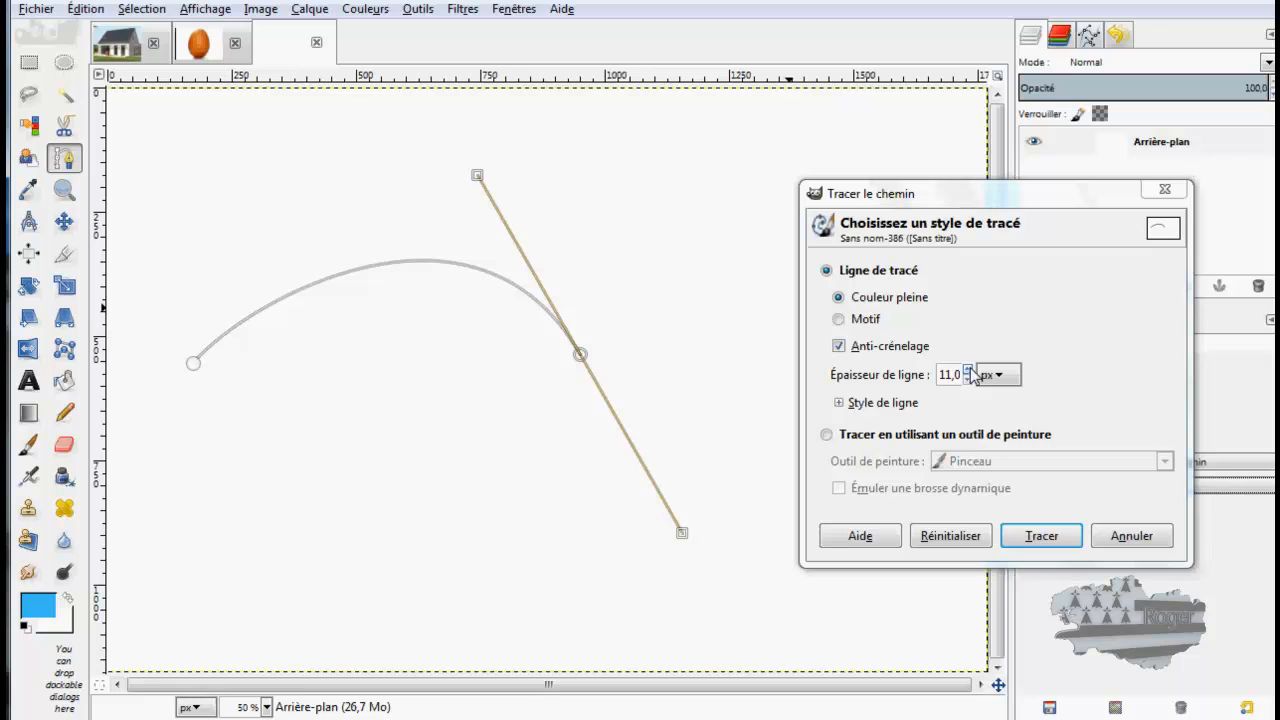
click(1041, 537)
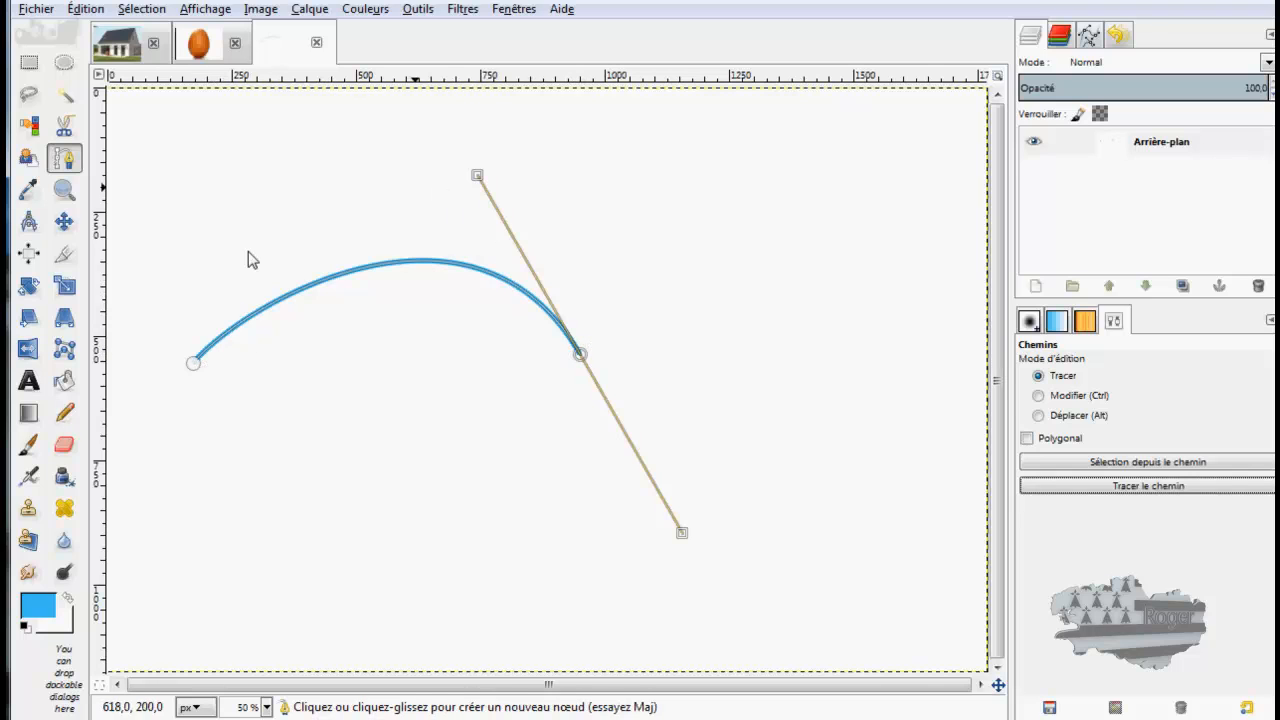
- Switch to the Move tool and nudge the layer with the blue stroke very slightly sideways
click(64, 221)
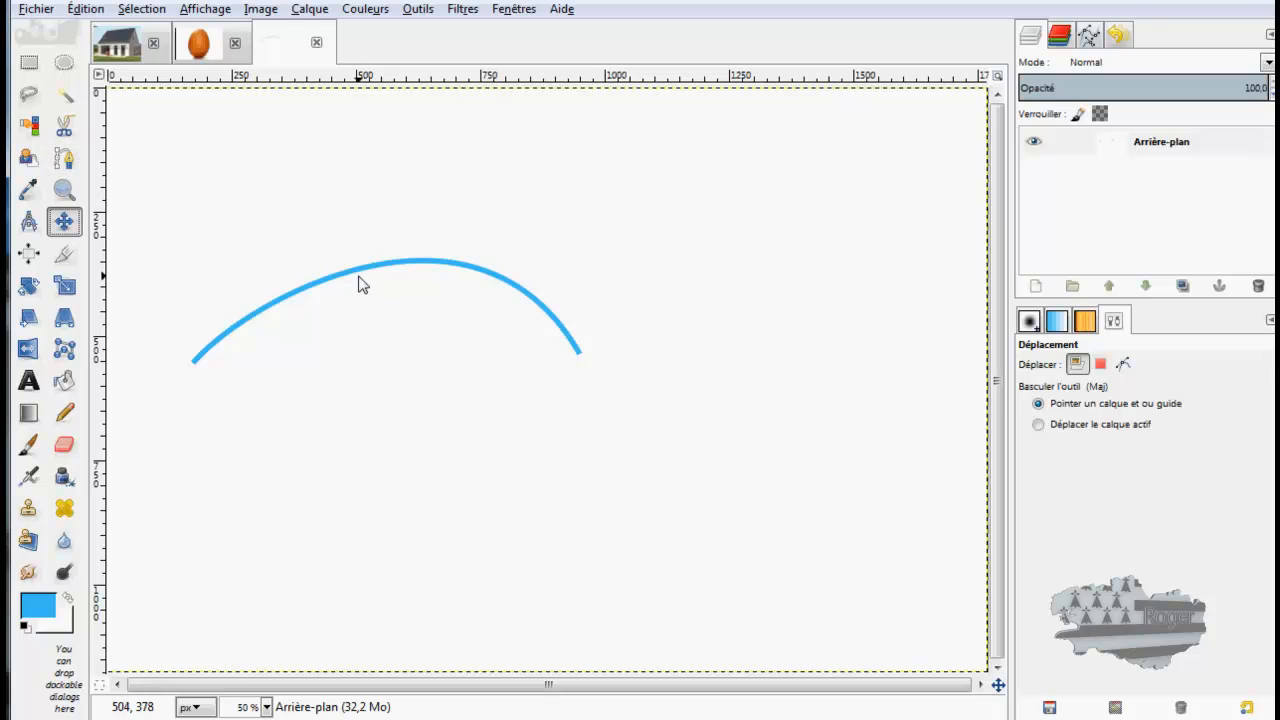
mouse_move(360, 277)
mouse_down()
mouse_move(368, 294)
mouse_move(358, 262)
mouse_move(363, 277)
mouse_up()
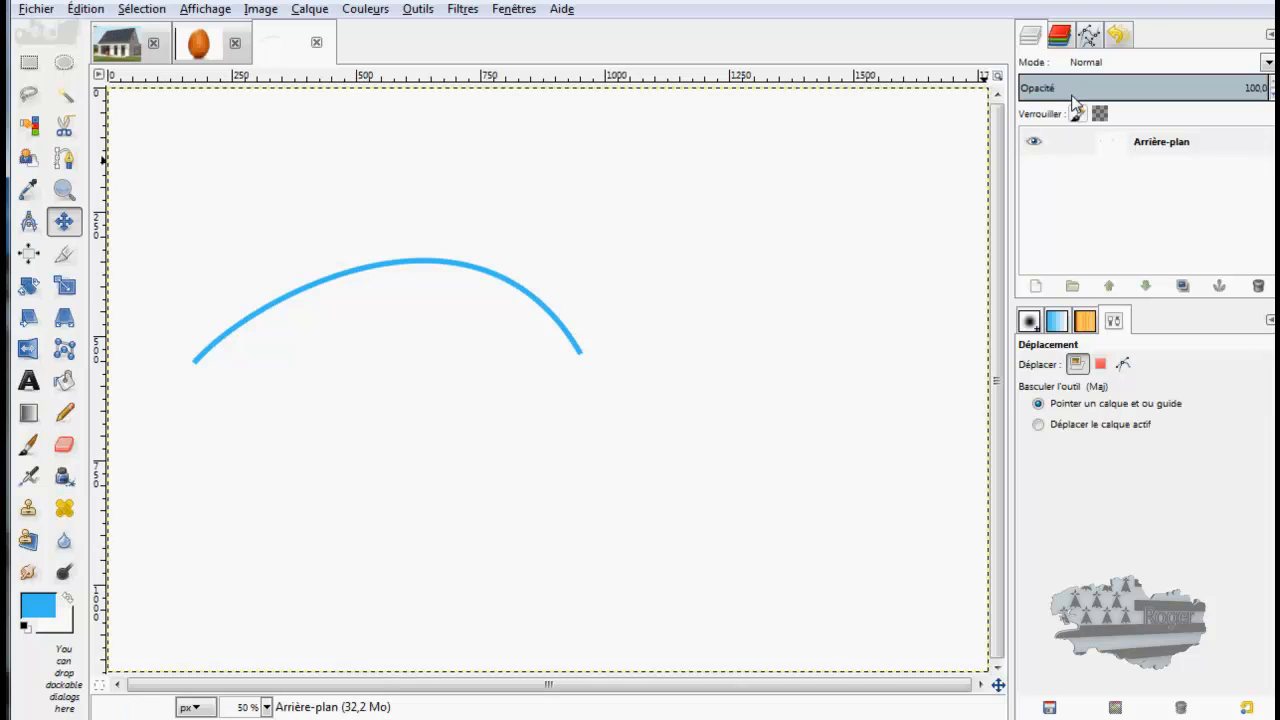
- Reactivate the arch path for editing, and swing its end node's outer handle upward and inner handle downward to bend the path below the stroke
click(1092, 36)
click(1094, 93)
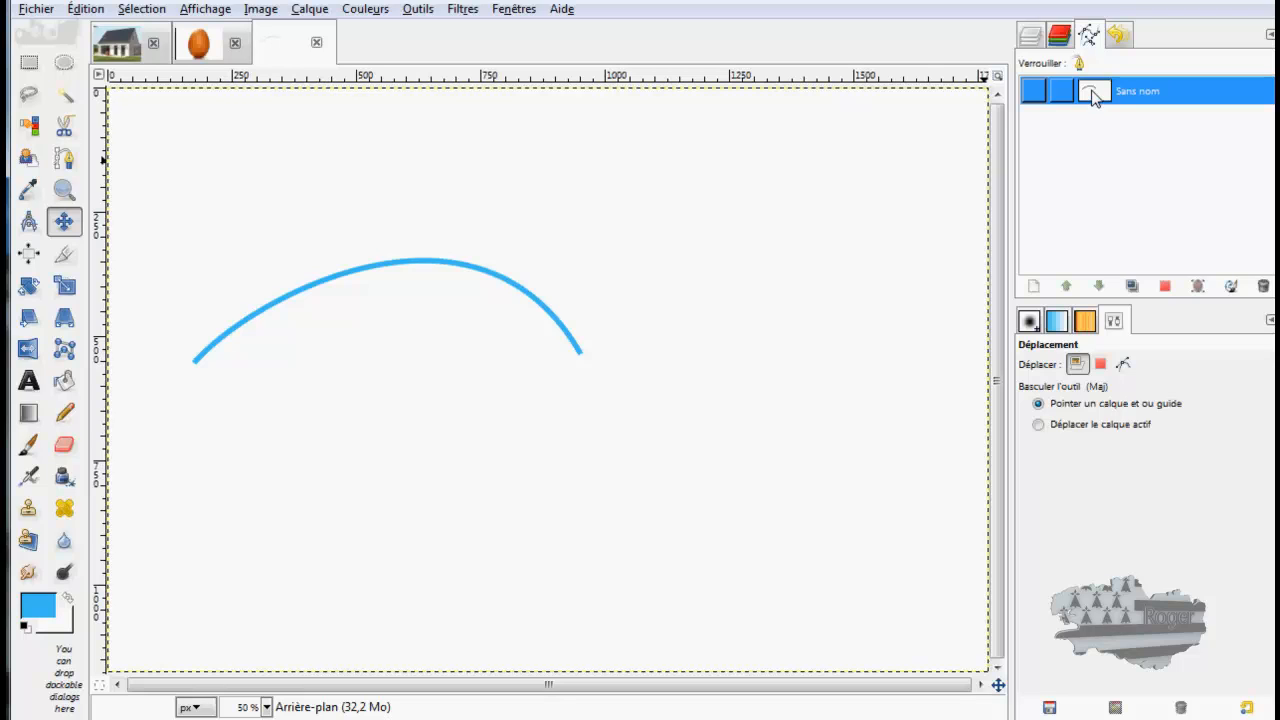
right_click(1094, 93)
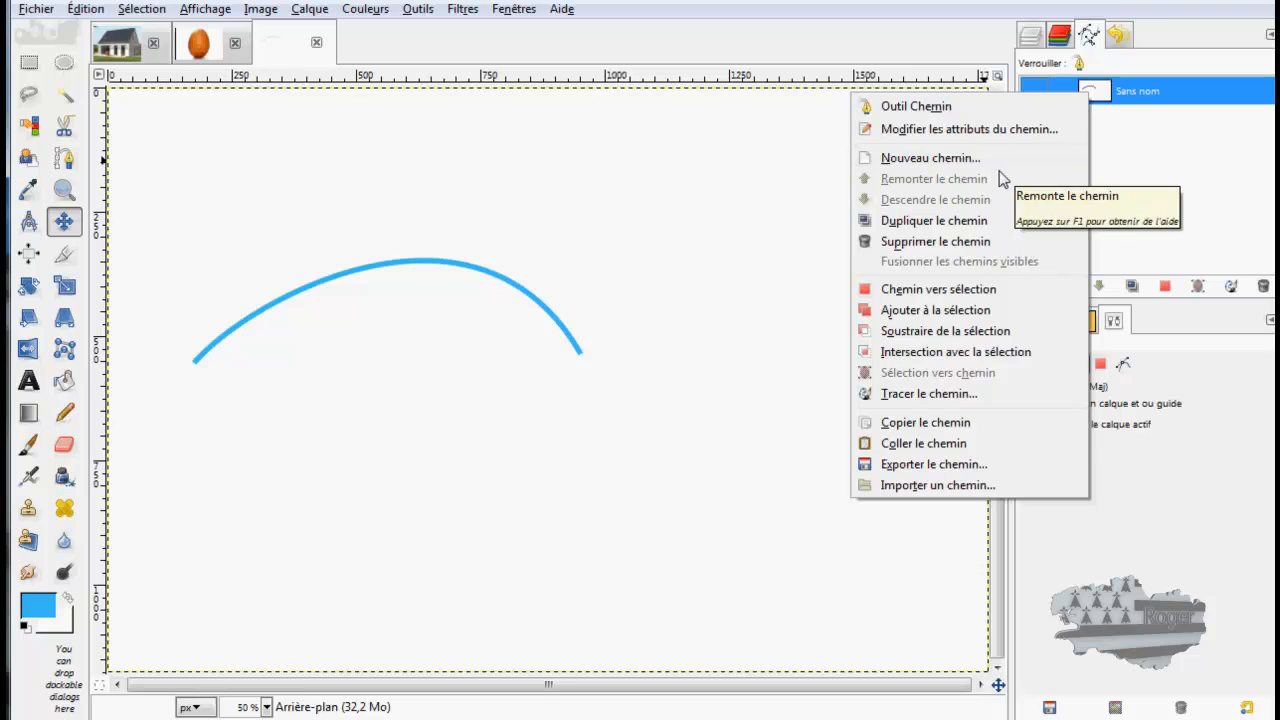
click(956, 108)
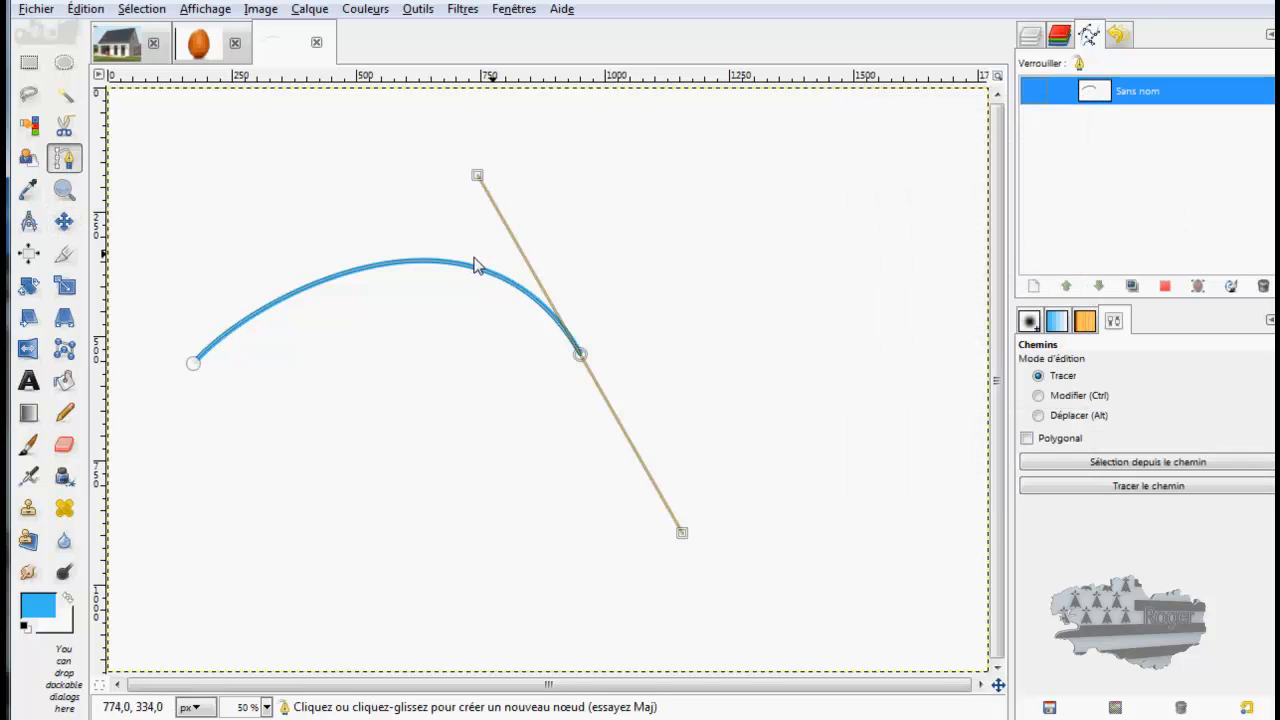
drag(689, 534, 745, 280)
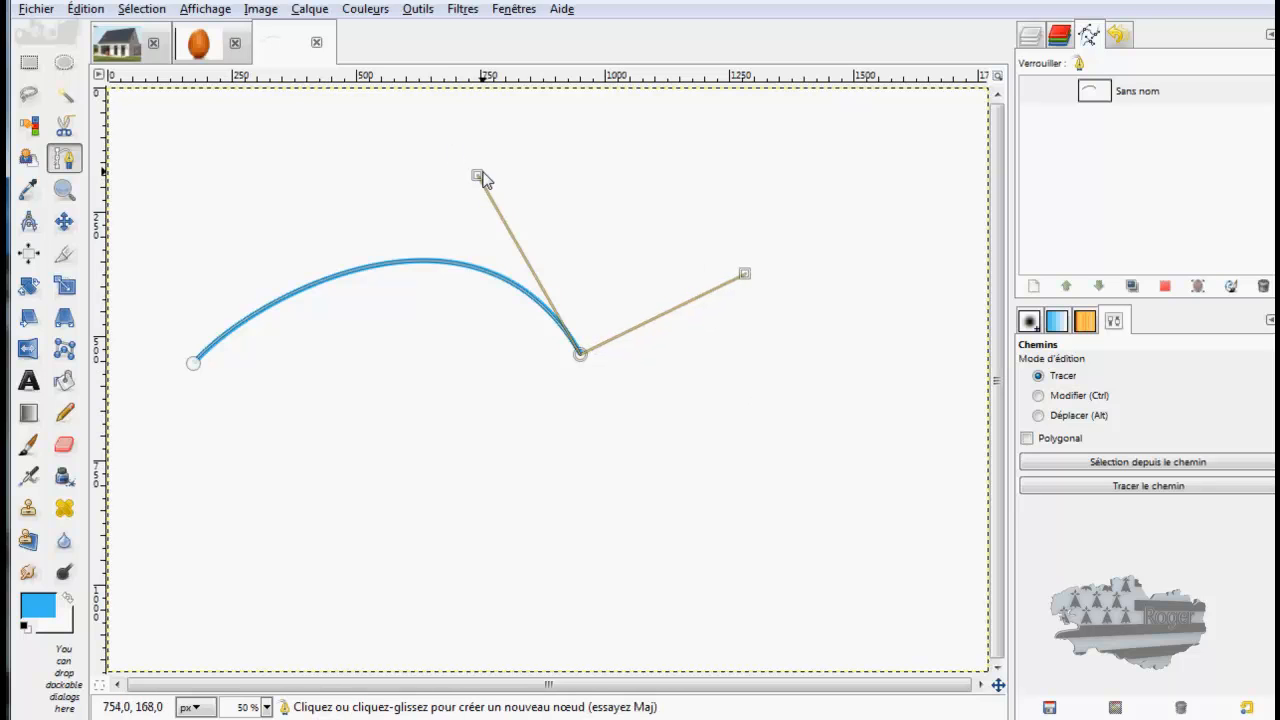
drag(480, 176, 573, 530)
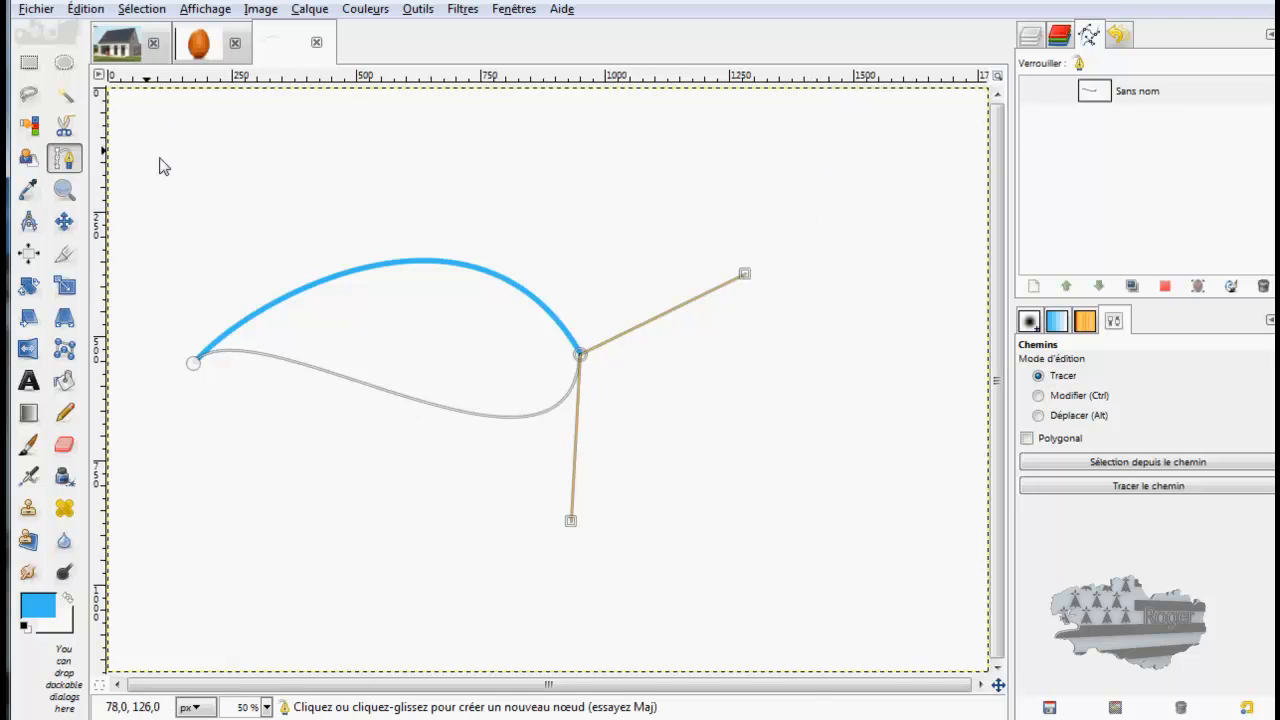
- Draw a separate three-node path beside the blue stroke and close it into a rounded triangle by bringing the last node onto the first
click(64, 221)
click(64, 158)
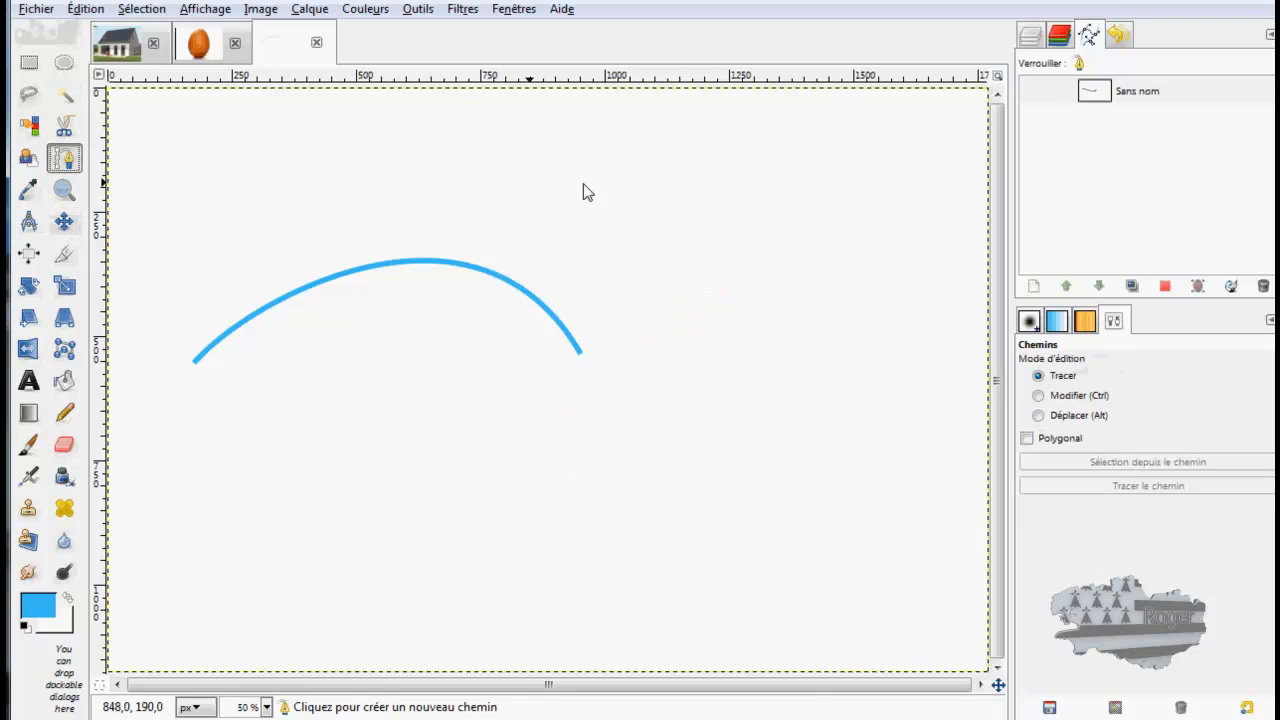
drag(624, 178, 602, 223)
drag(723, 333, 766, 331)
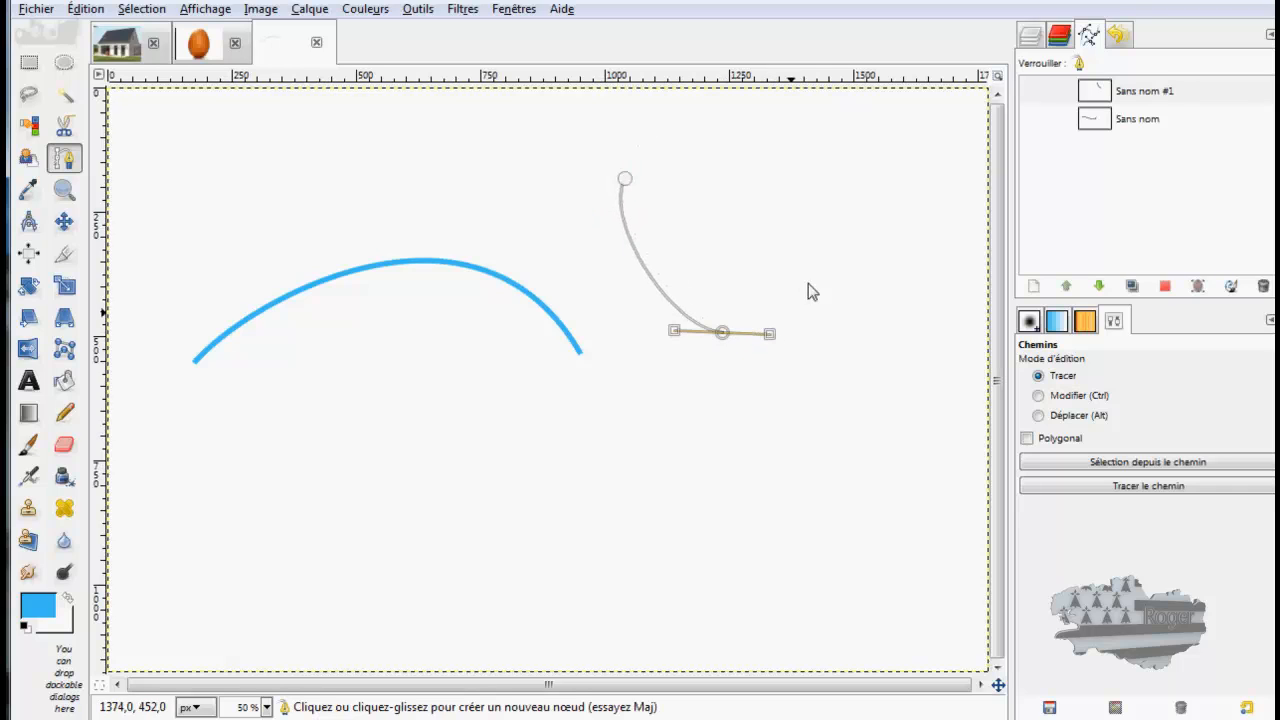
drag(852, 180, 826, 130)
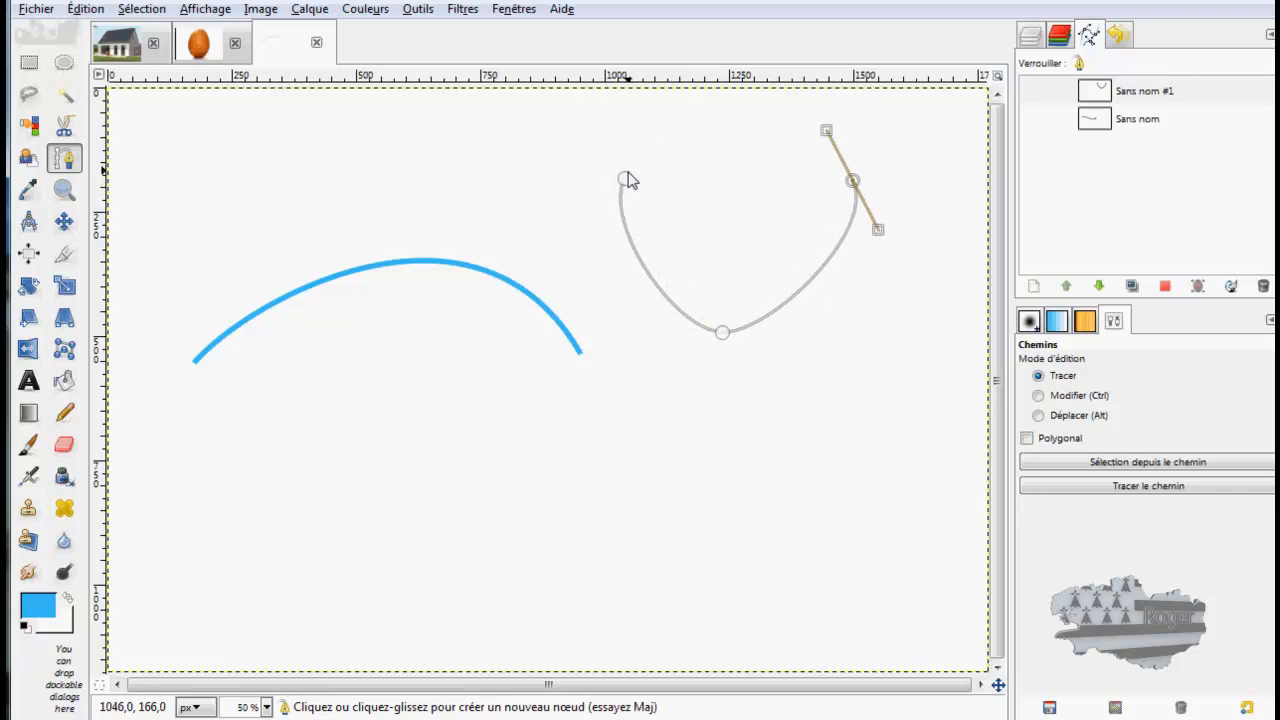
drag(629, 170, 592, 238)
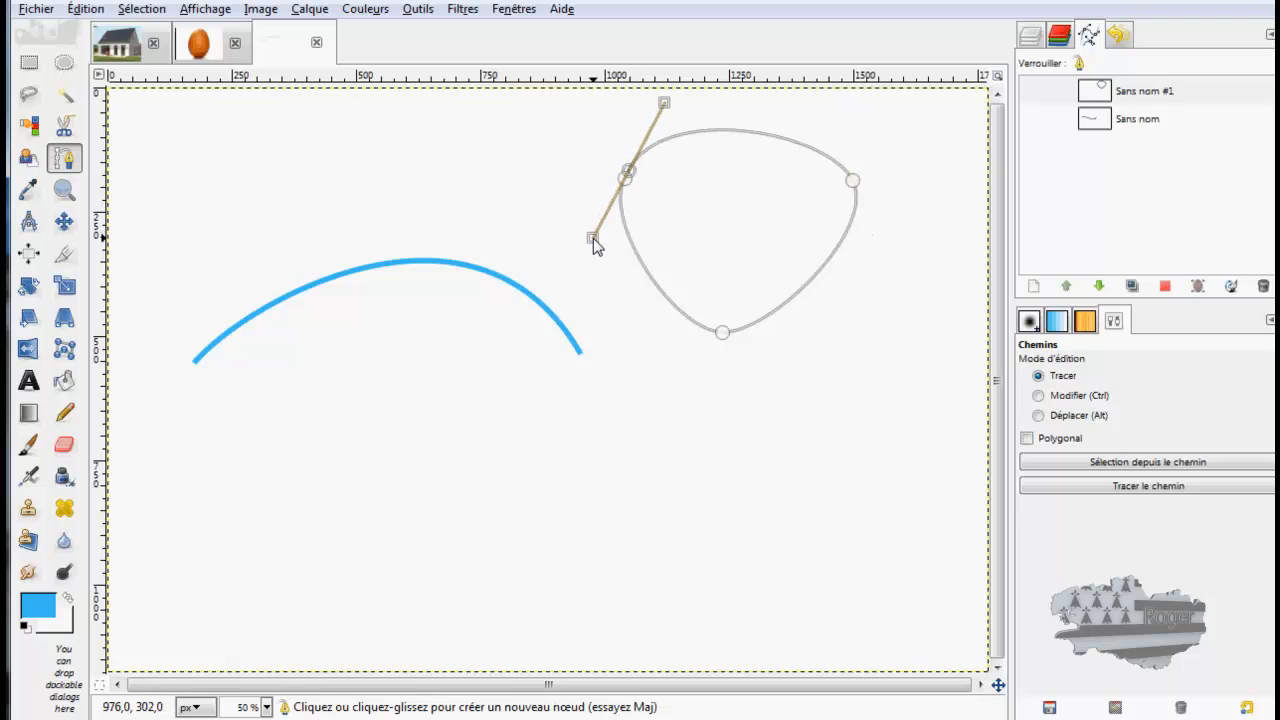
drag(633, 176, 626, 181)
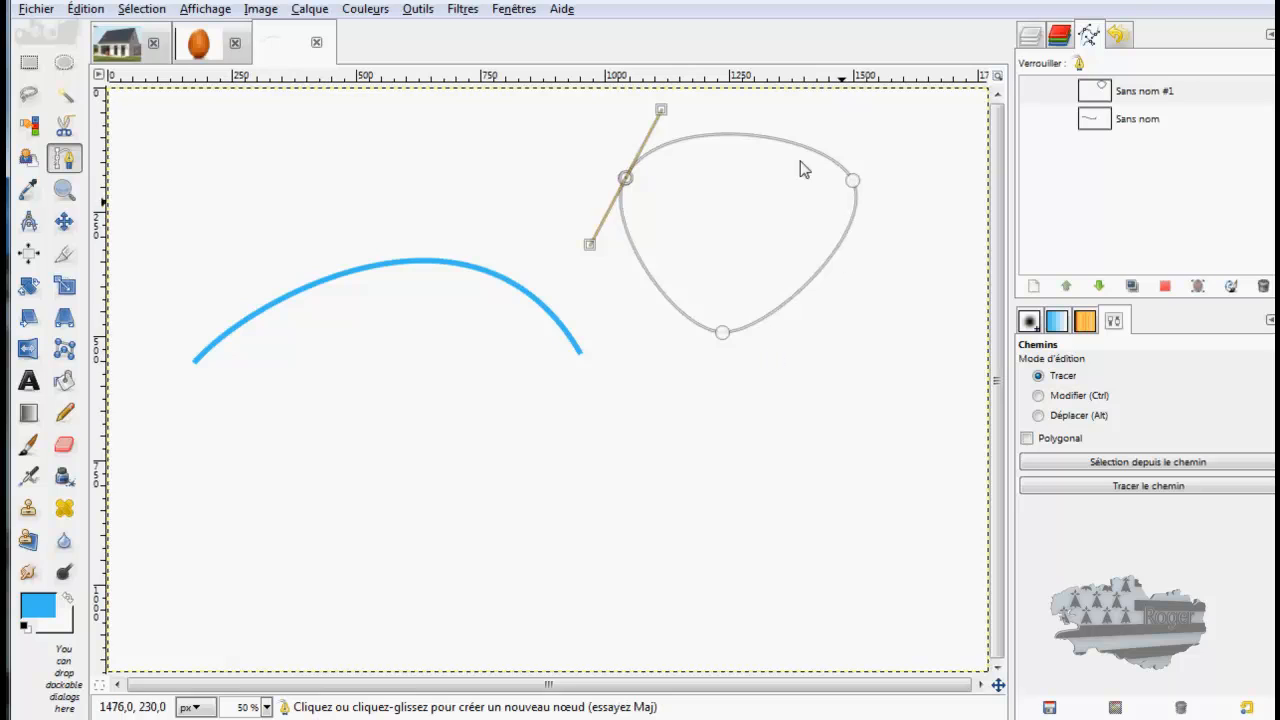
- Create a selection from the rounded triangle path and switch to the Move tool to show only the selection outline
click(1140, 463)
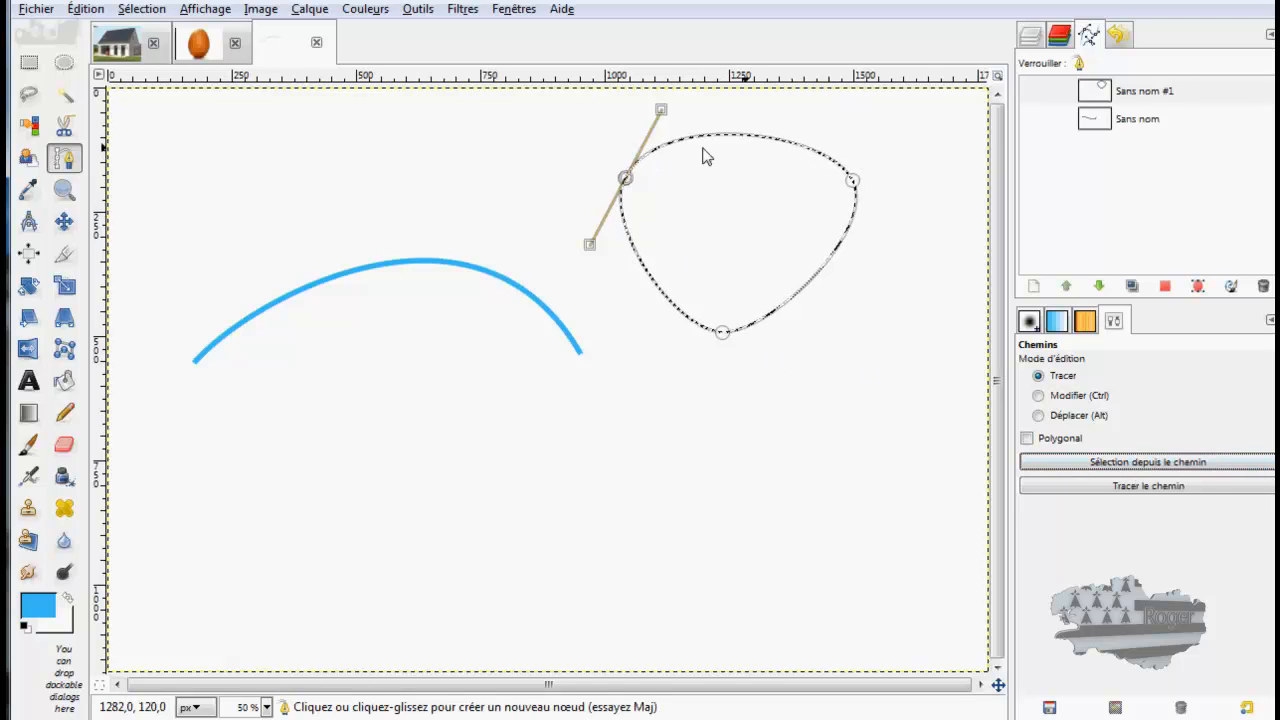
key(m)
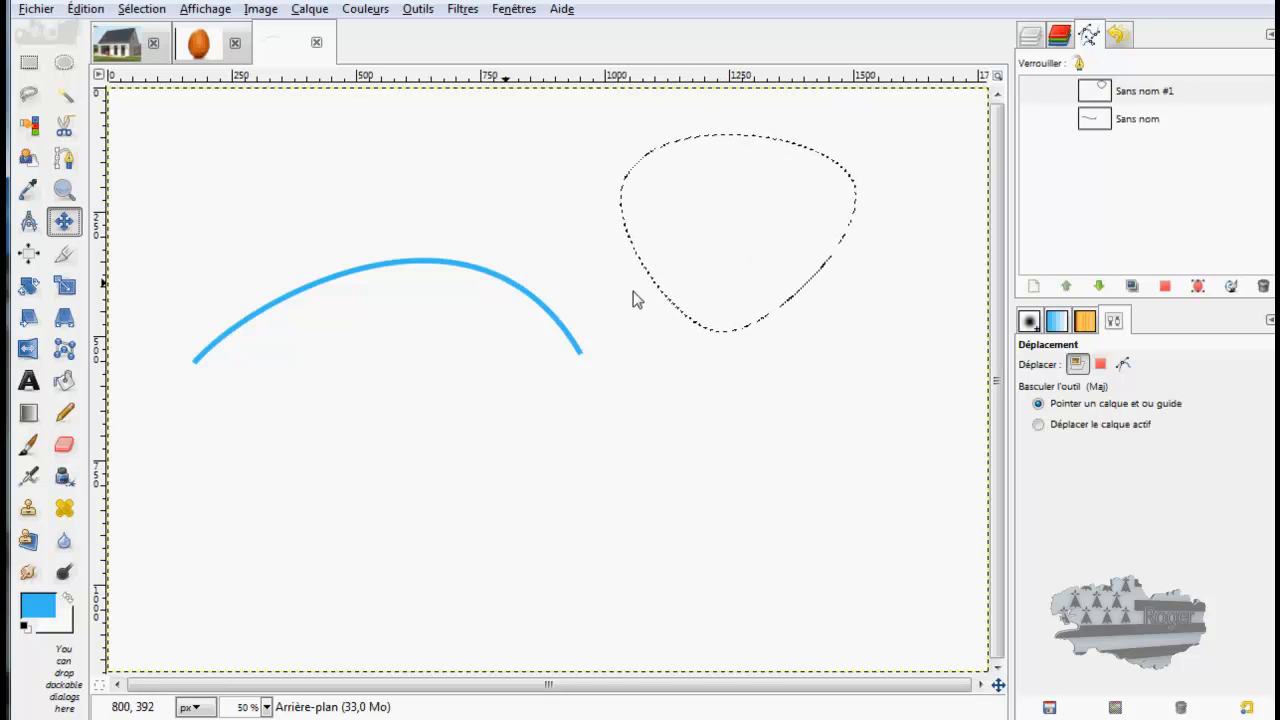
- Switch to the egg image and start a path at the egg's top with long, nearly horizontal handles
click(195, 46)
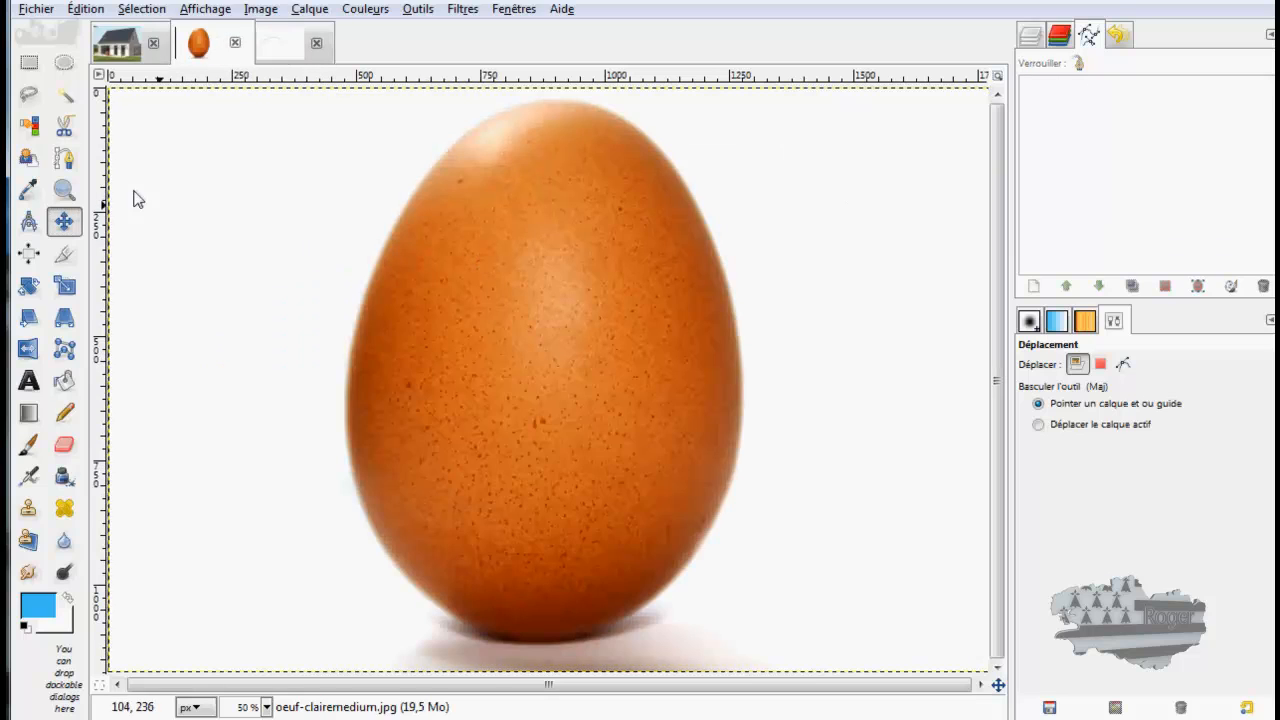
click(64, 158)
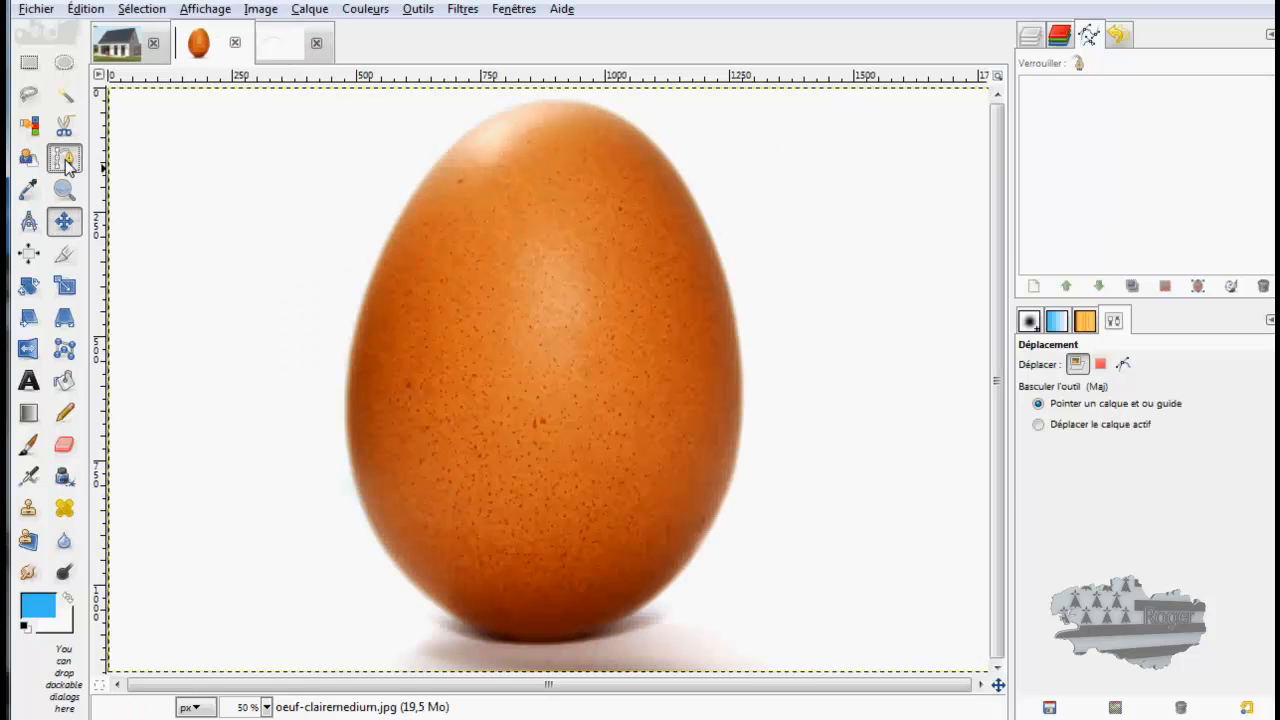
click(563, 103)
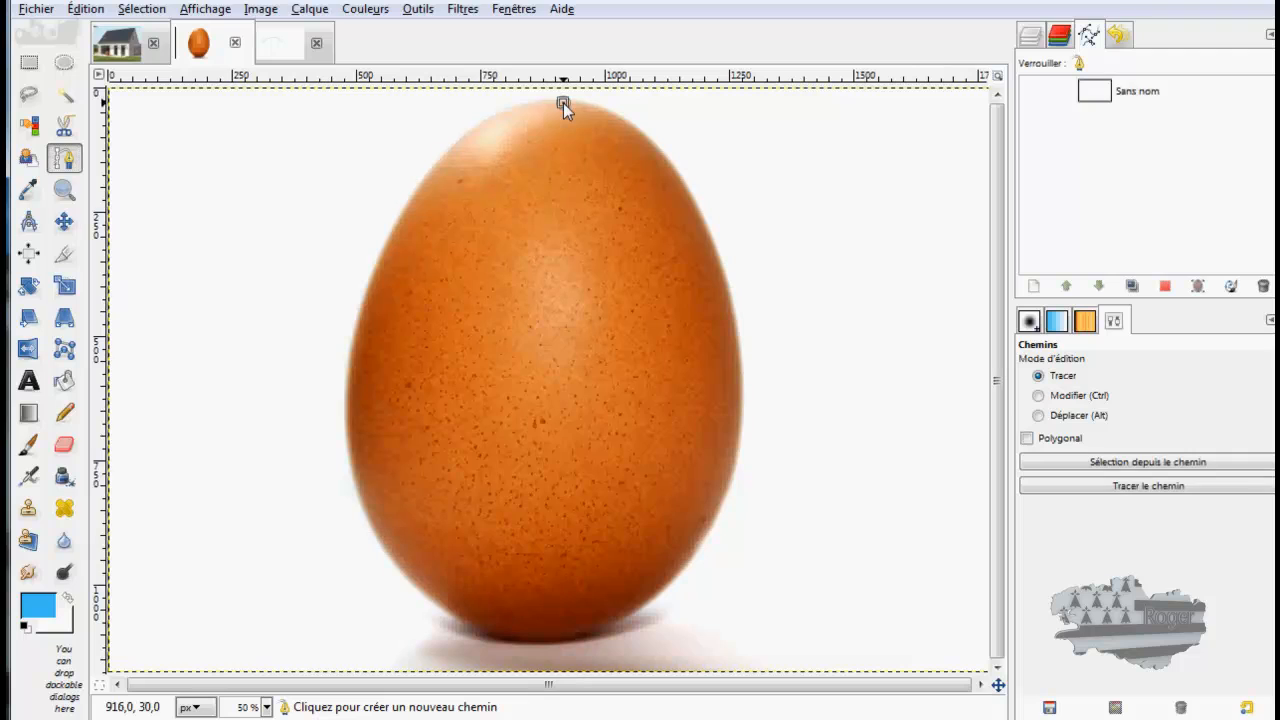
drag(563, 103, 302, 106)
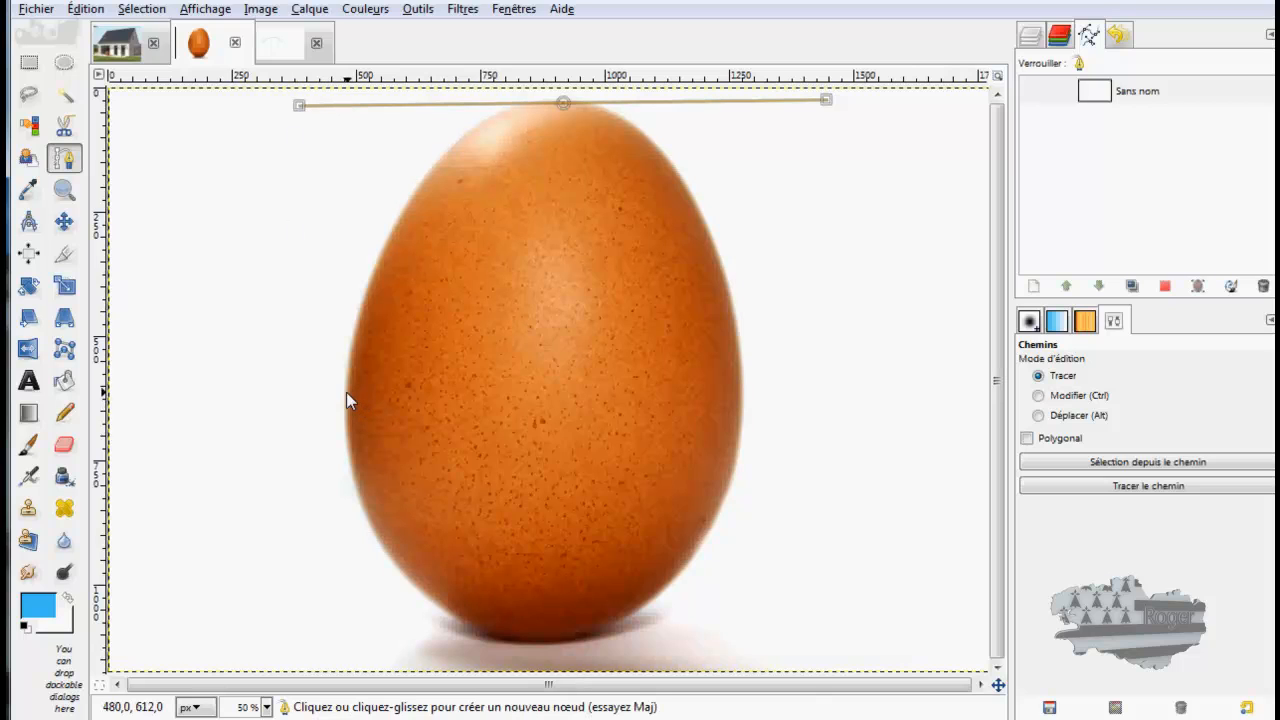
- Add a node with vertical handles on the egg's left edge, and shorten the top node's left handle to fit the curve to the shell
drag(346, 392, 347, 458)
click(563, 103)
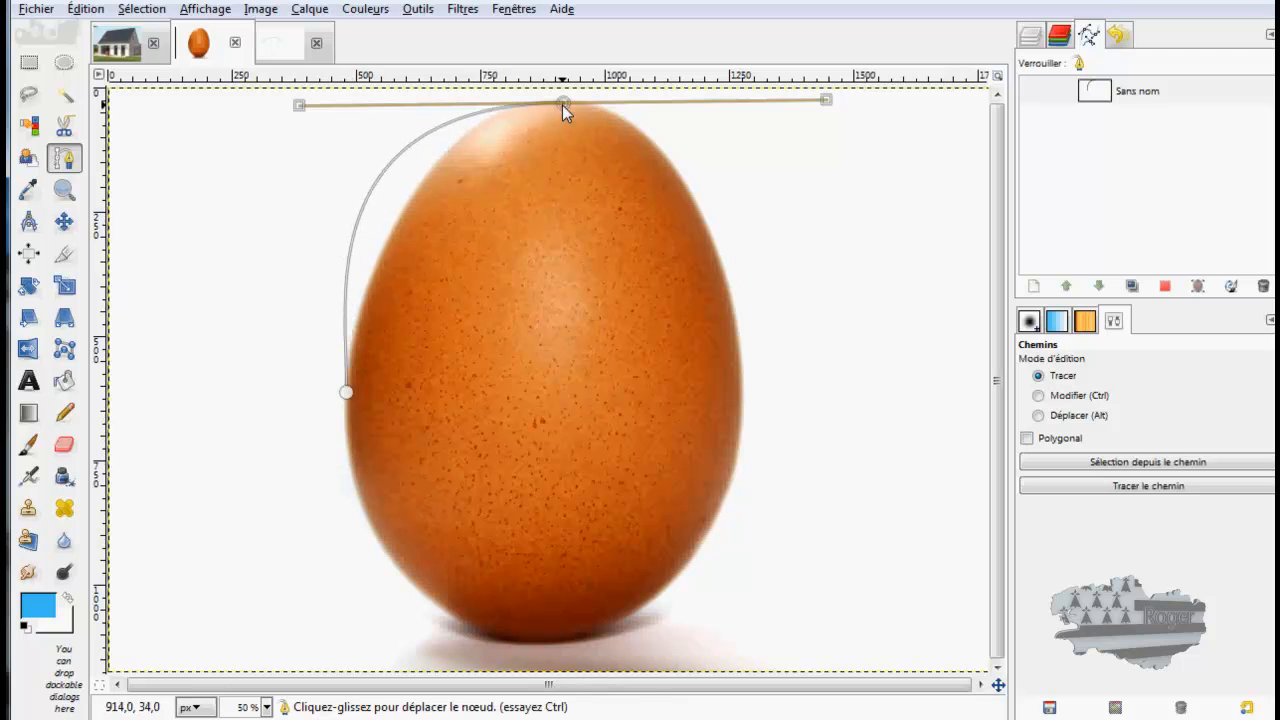
drag(300, 105, 407, 108)
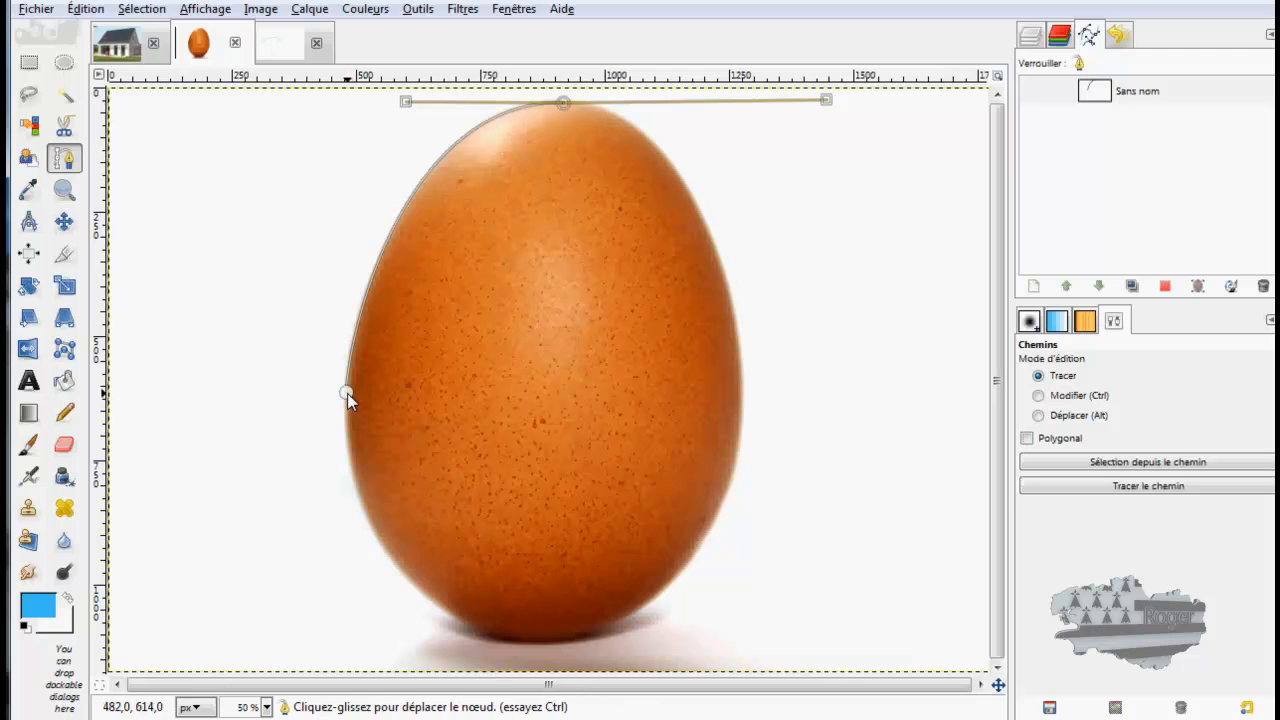
- Continue the path from the left-edge node to a new node at the egg's base, pulling horizontal handles that follow the lower-left contour
drag(347, 393, 341, 462)
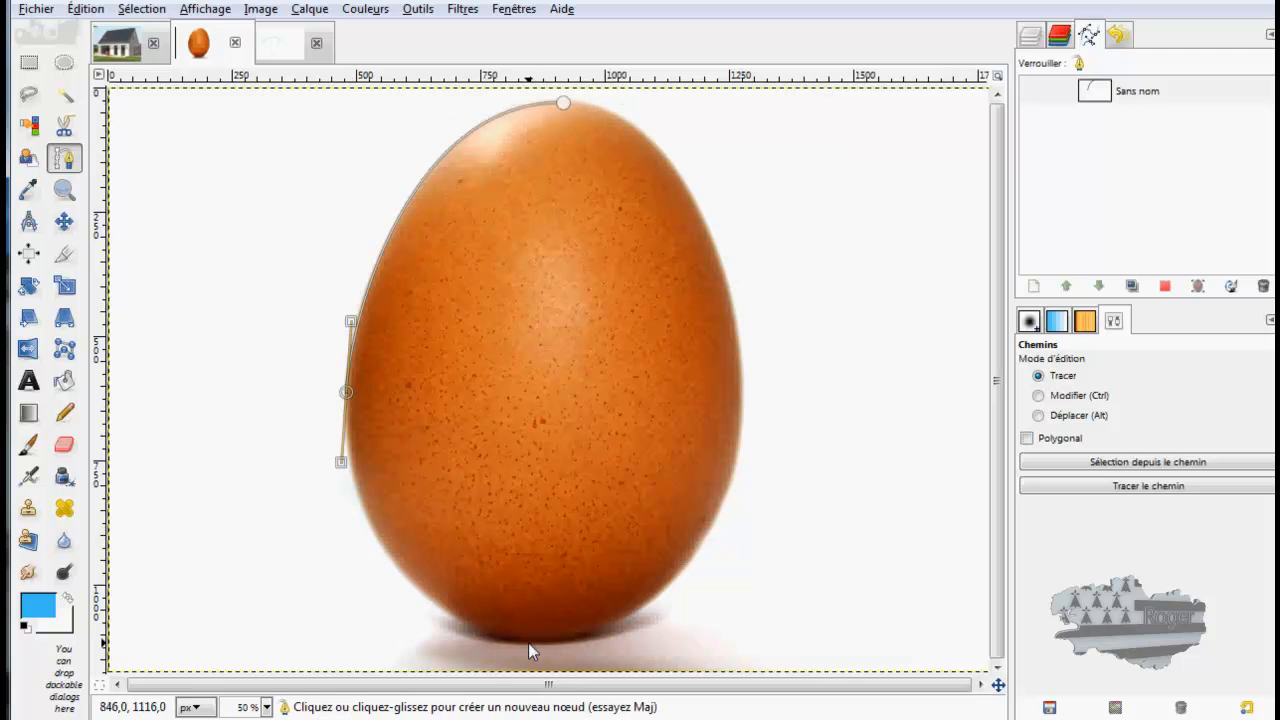
drag(533, 639, 684, 646)
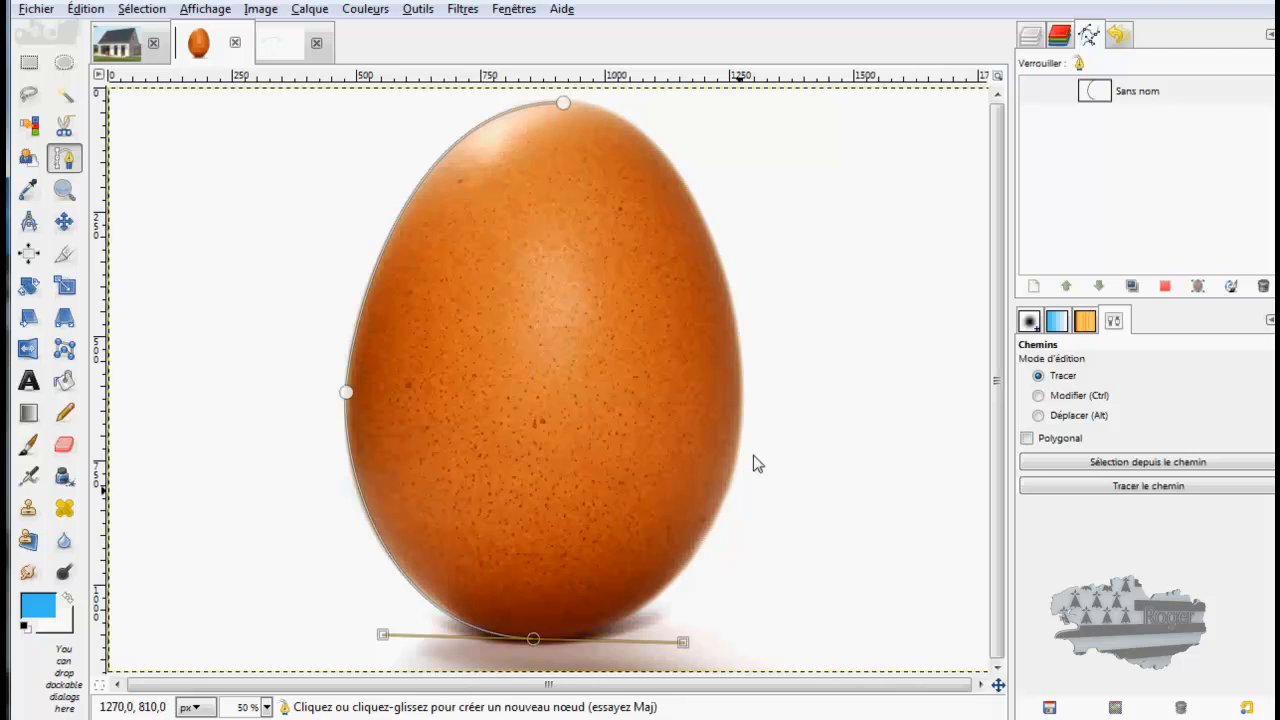
- Continue the egg path to a node on the right edge with near-vertical handles that fit the lower-right contour, and keep that node selected
drag(742, 409, 745, 321)
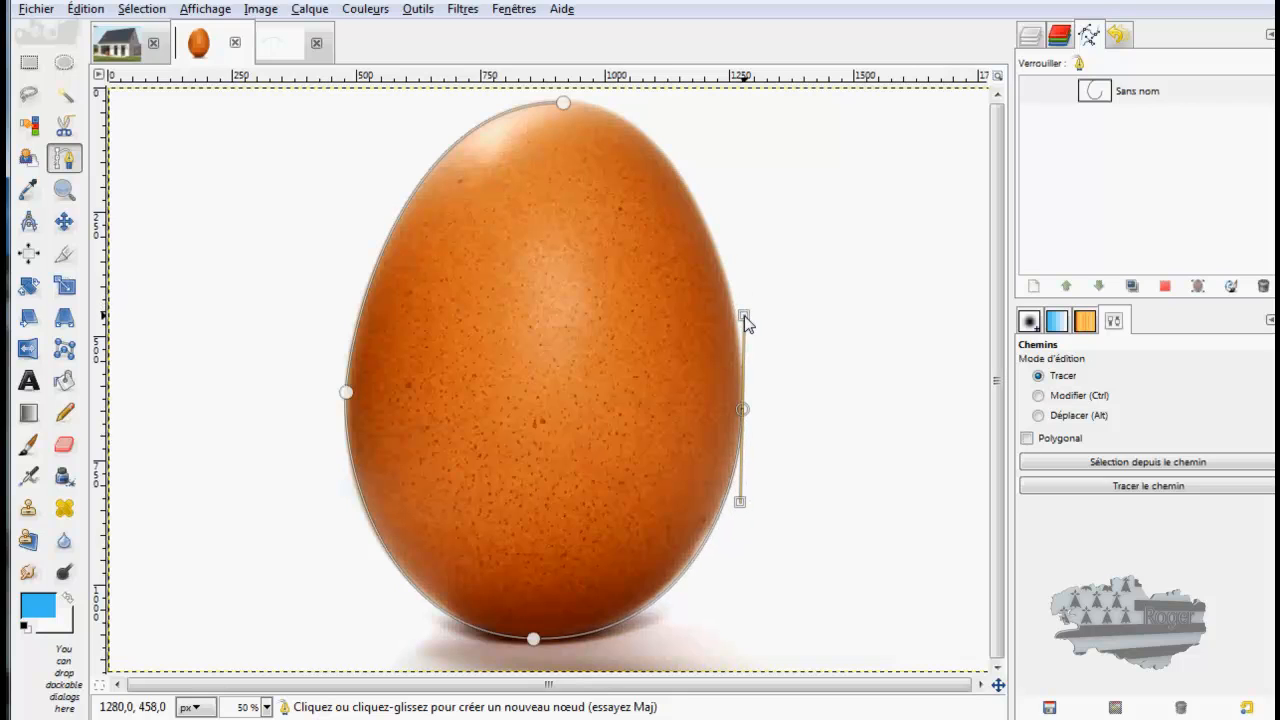
click(564, 102)
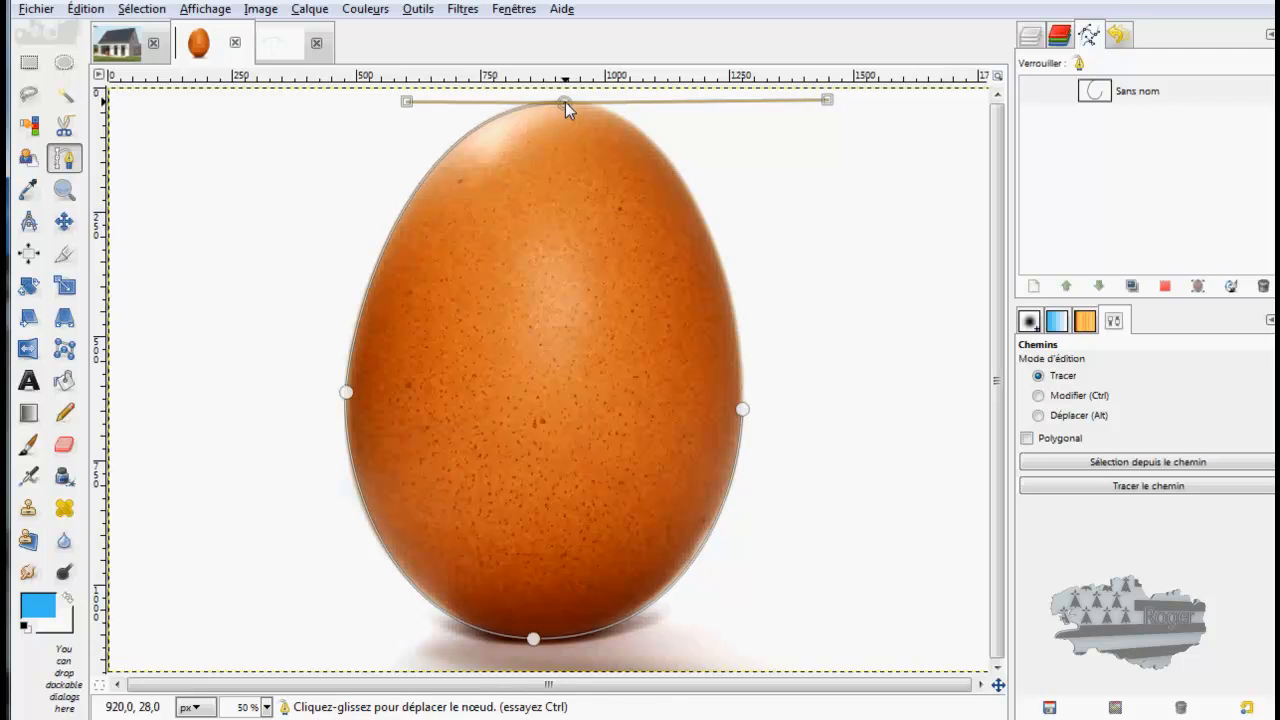
click(741, 408)
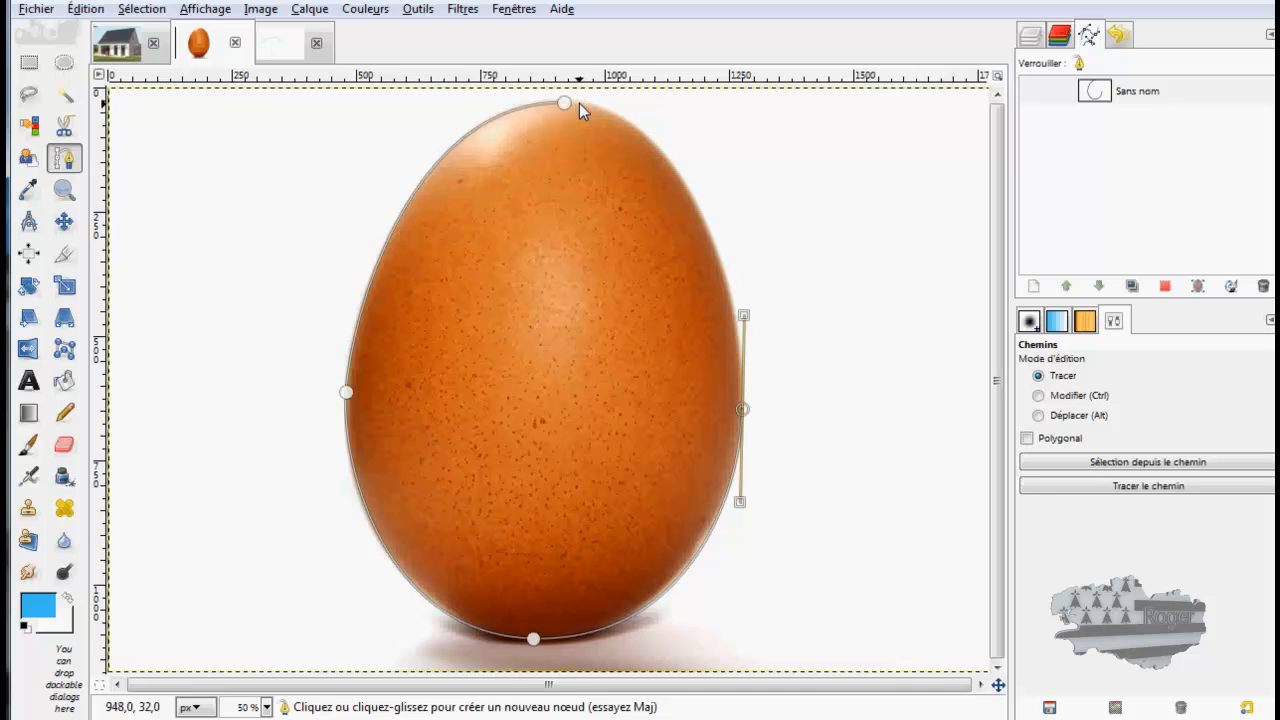
- Add a final curved node, align it with the egg's top node, and adjust its right handle and the base node's right handle
drag(579, 101, 467, 90)
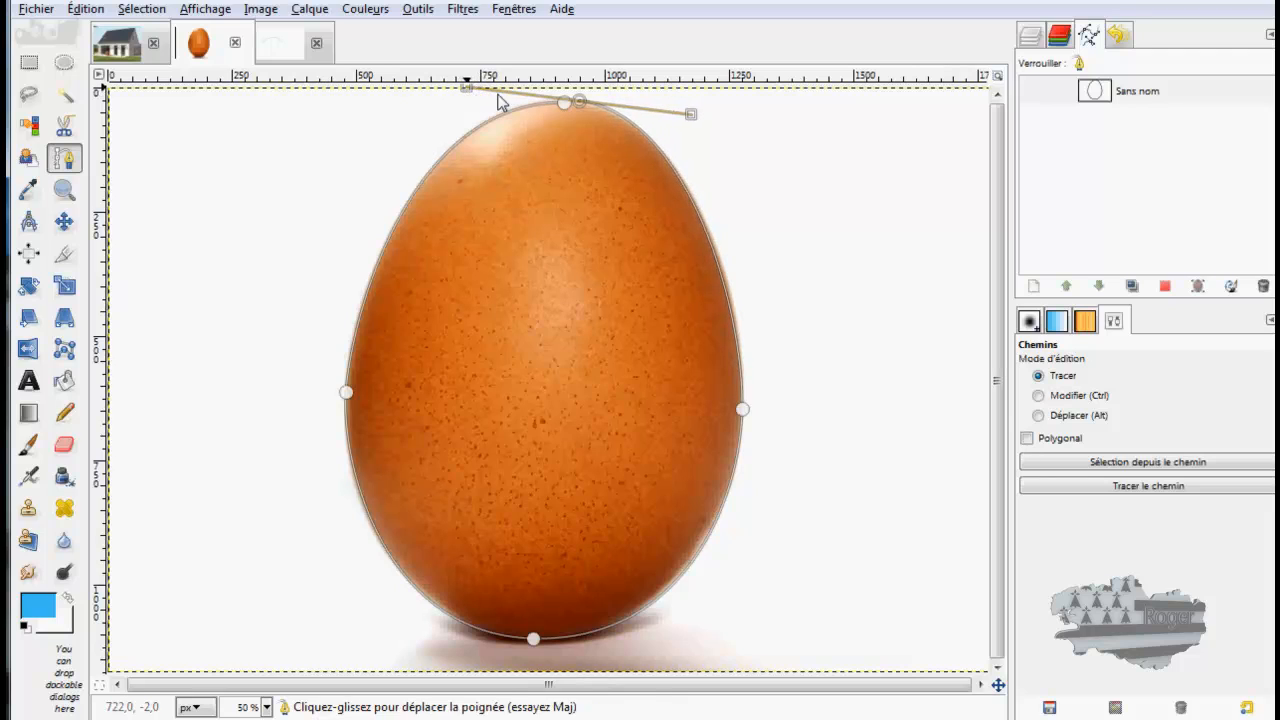
drag(577, 101, 563, 102)
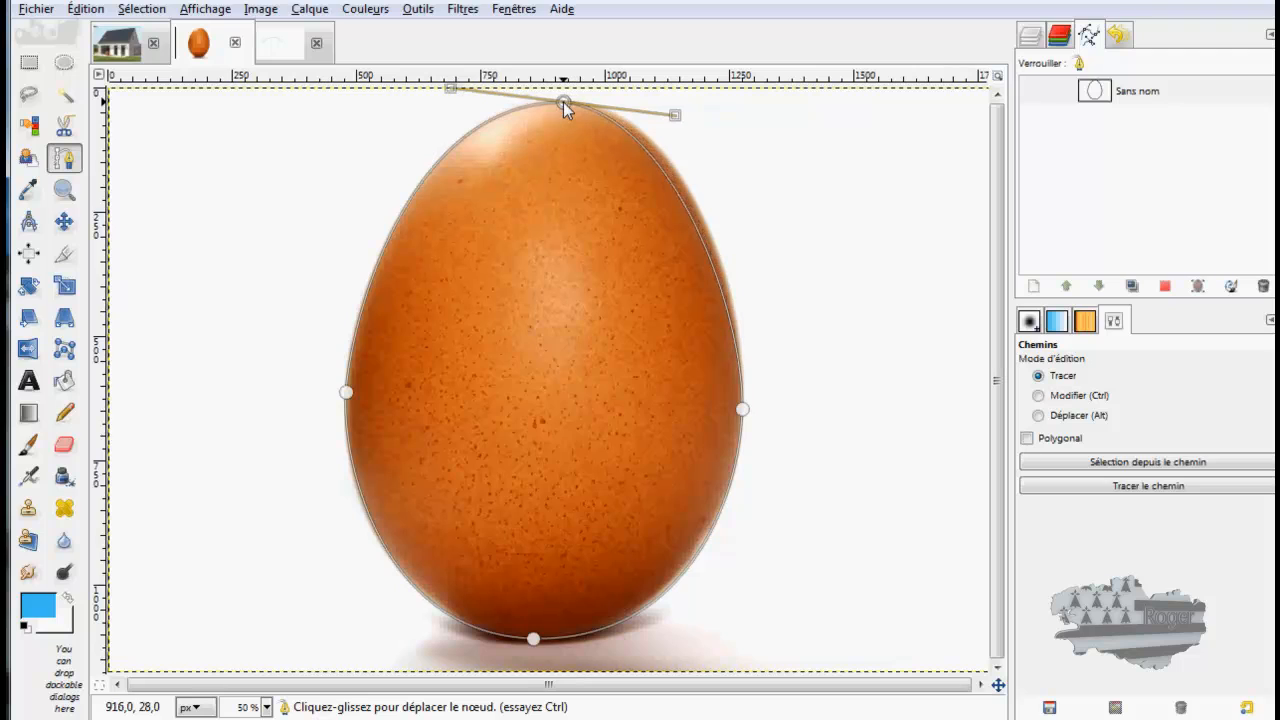
drag(675, 115, 699, 111)
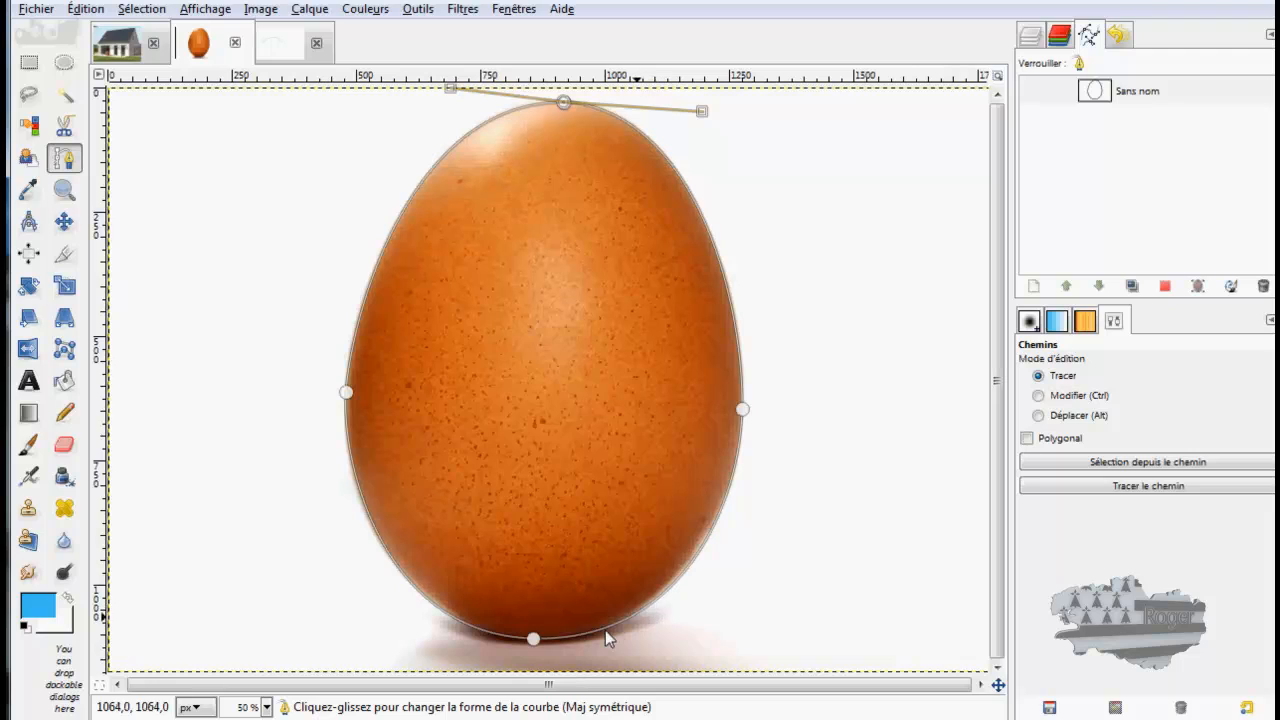
click(535, 637)
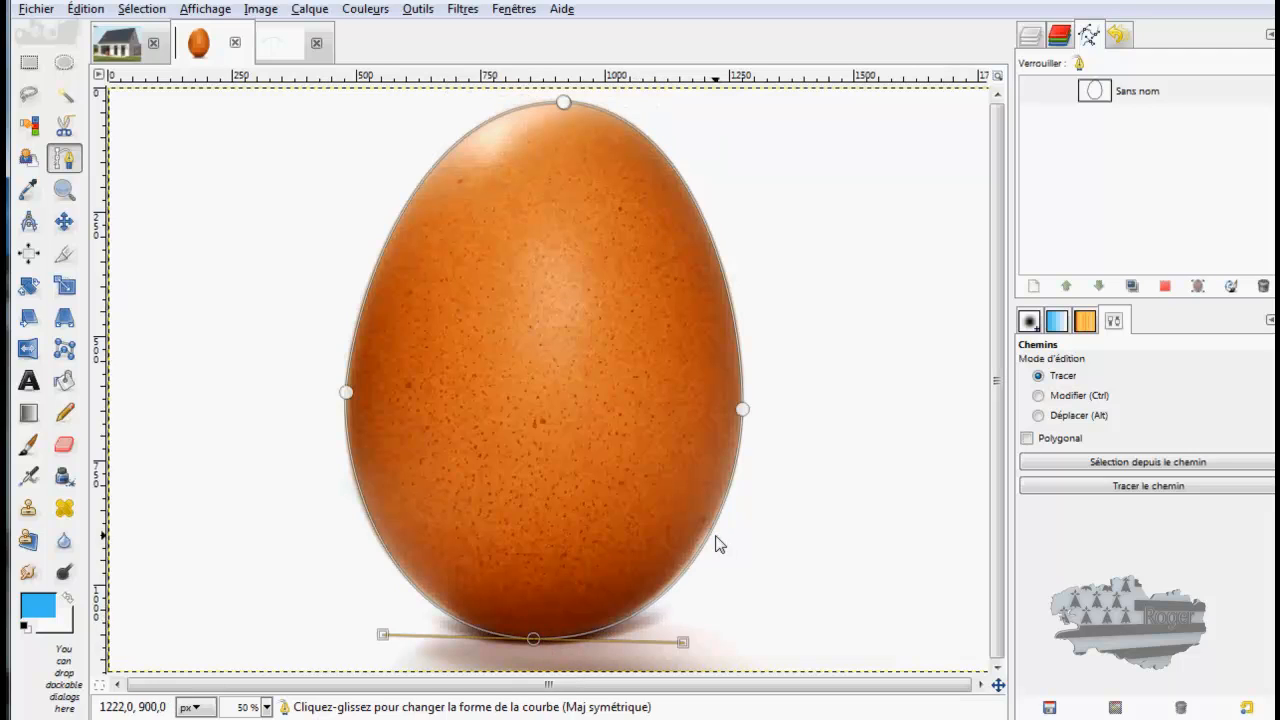
drag(687, 650, 684, 645)
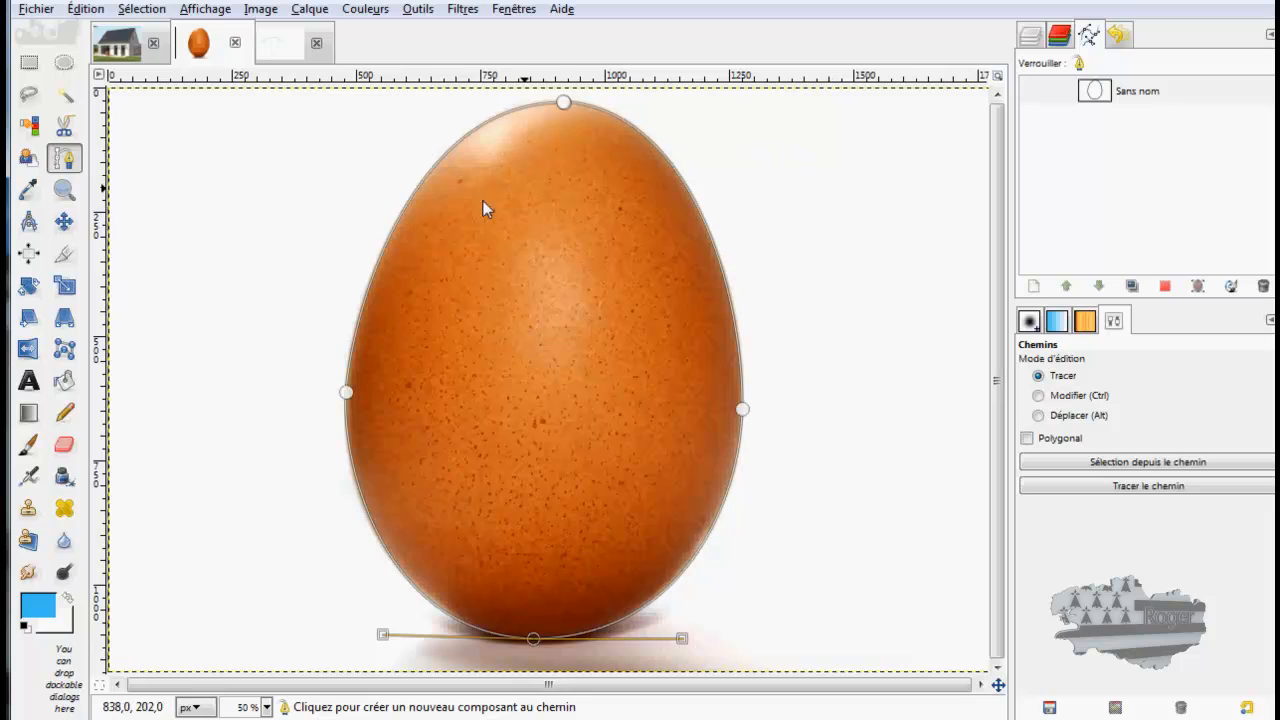
- Show the image's layers, create a selection from the egg path, and switch to the Move tool
click(1030, 37)
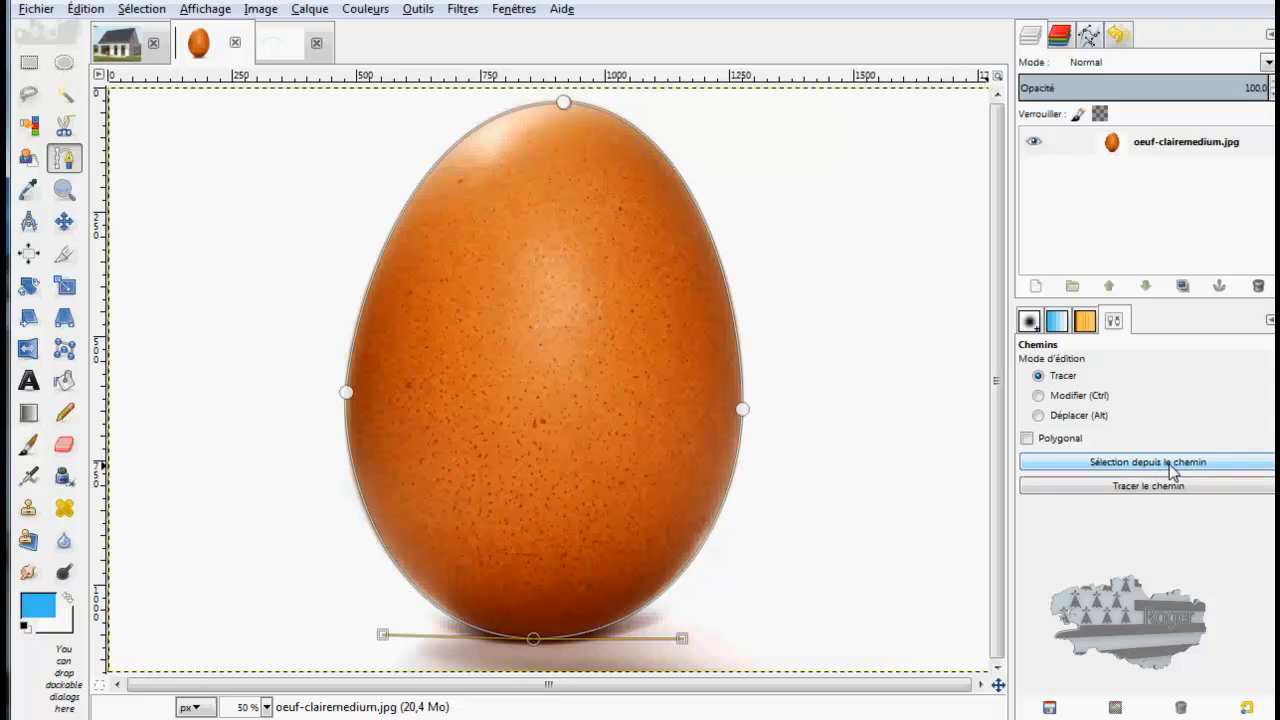
click(1128, 466)
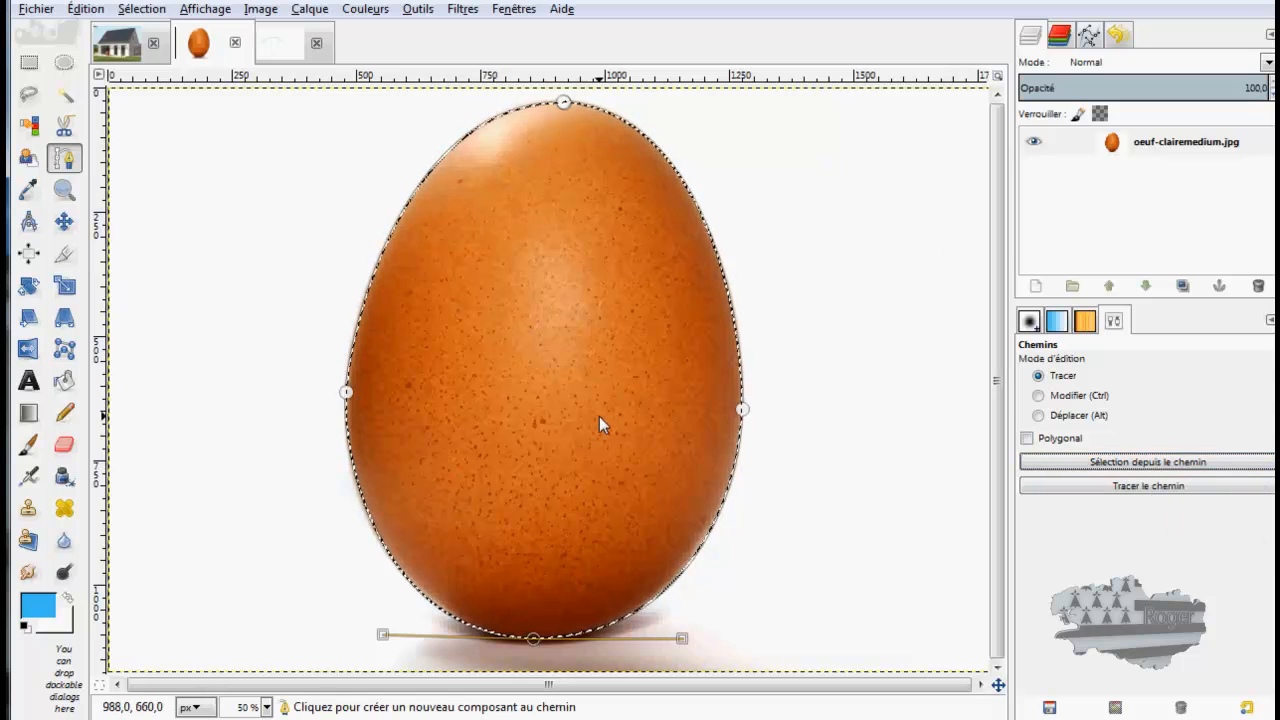
click(64, 221)
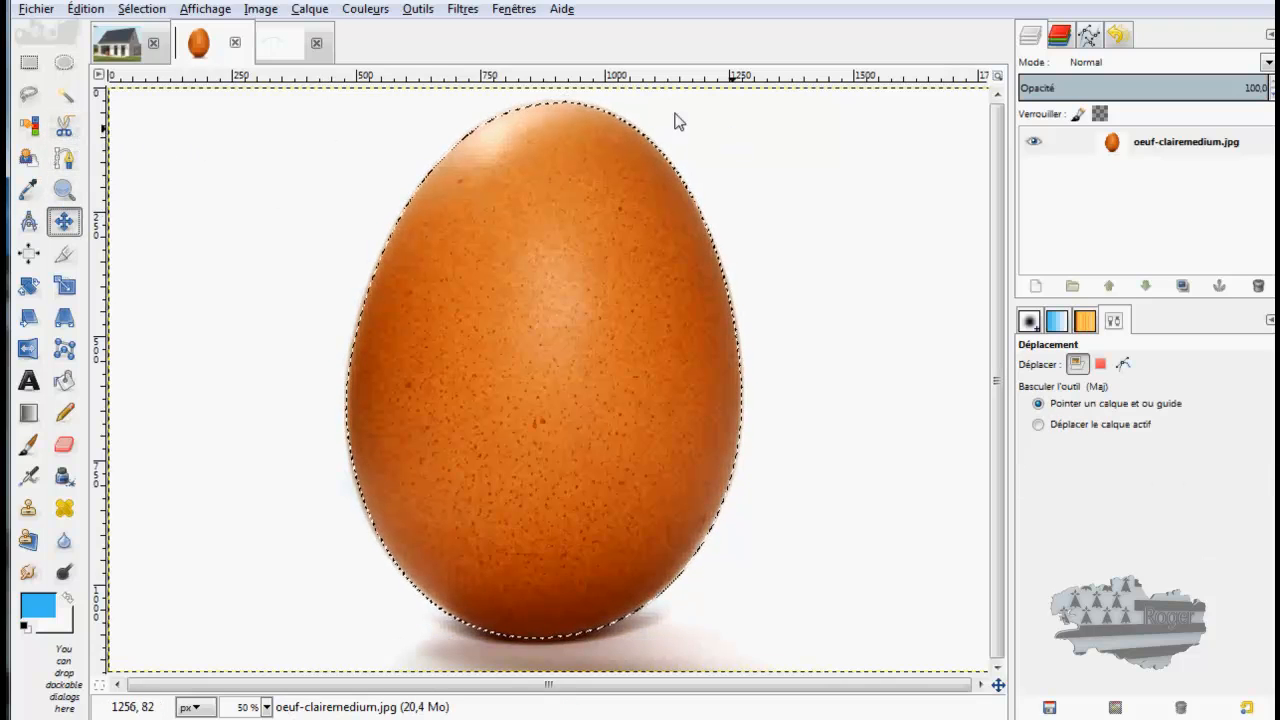
- Add an alpha channel to the oeuf-clairemedium.jpg layer
right_click(1175, 148)
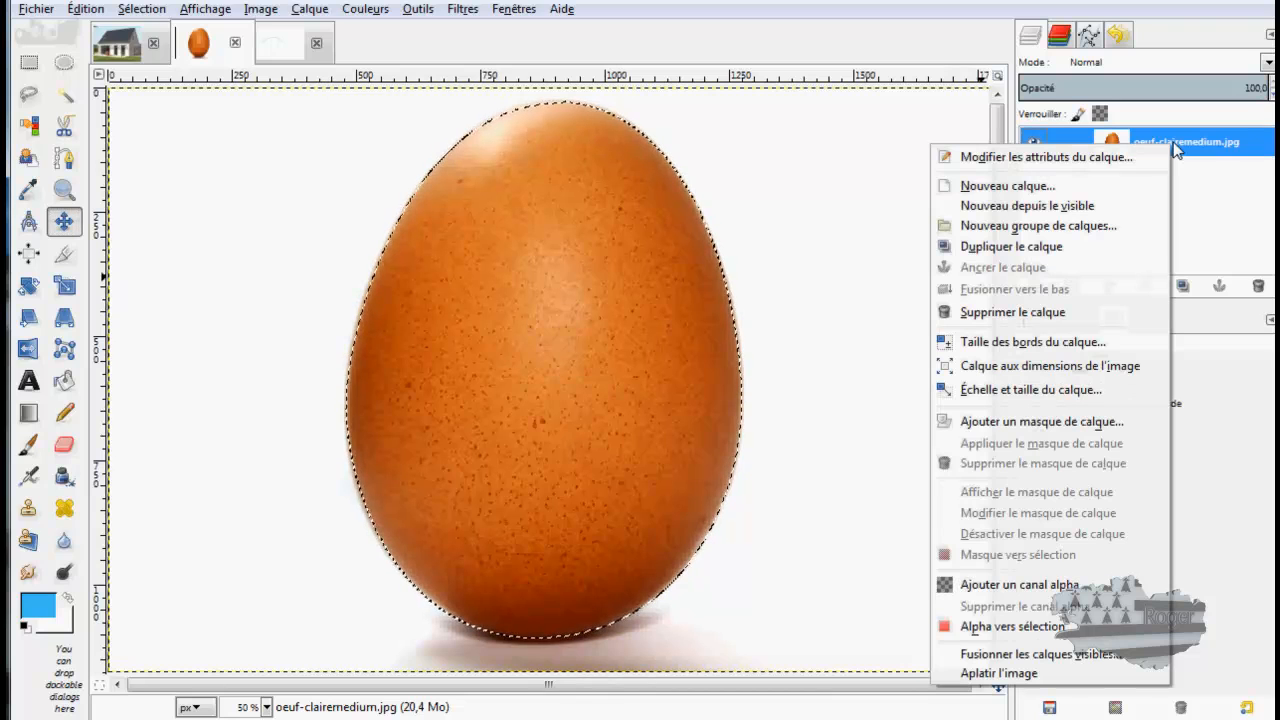
click(1040, 585)
click(1113, 145)
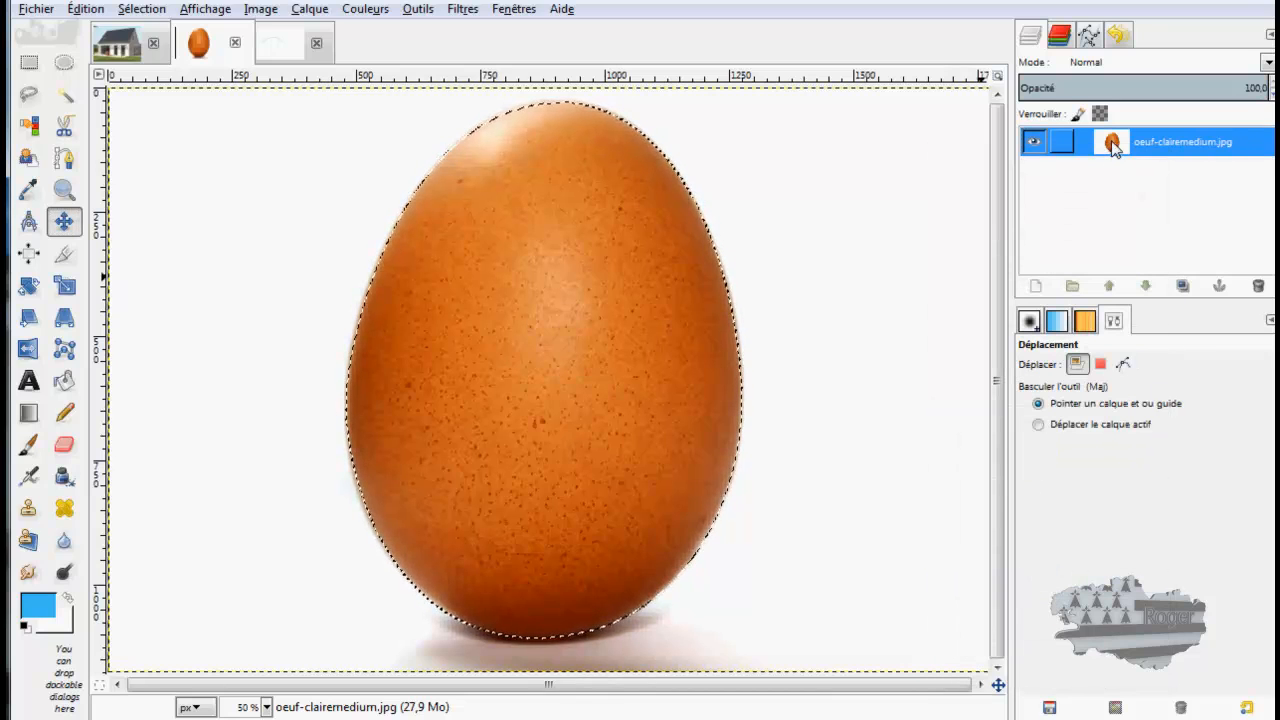
- Add a layer mask initialised to Sélection on the egg layer, and clear the selection
right_click(1113, 145)
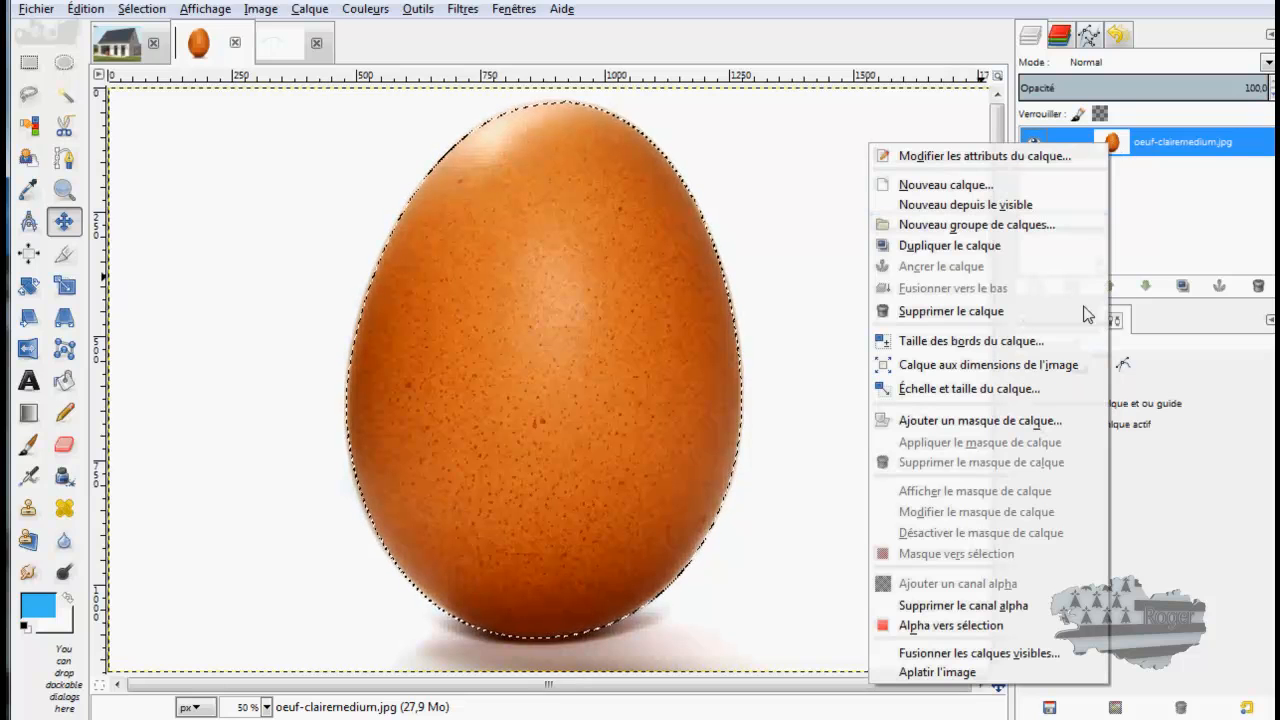
click(1000, 422)
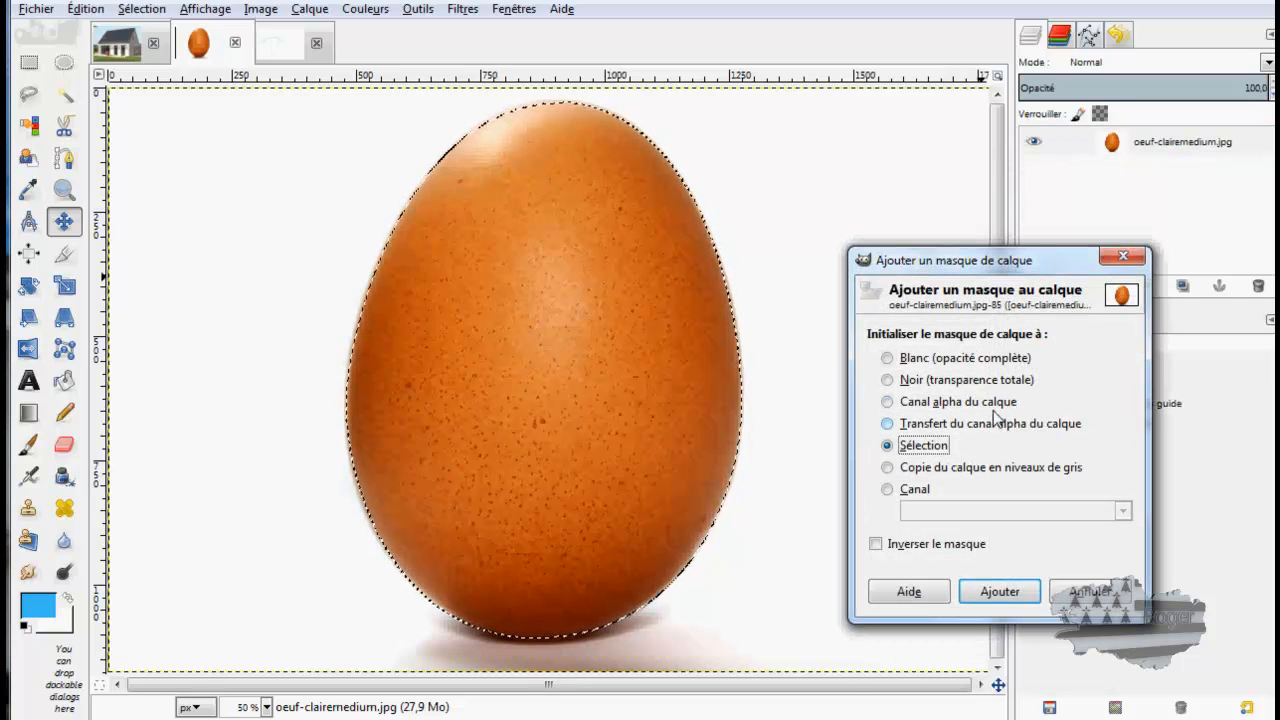
click(1002, 594)
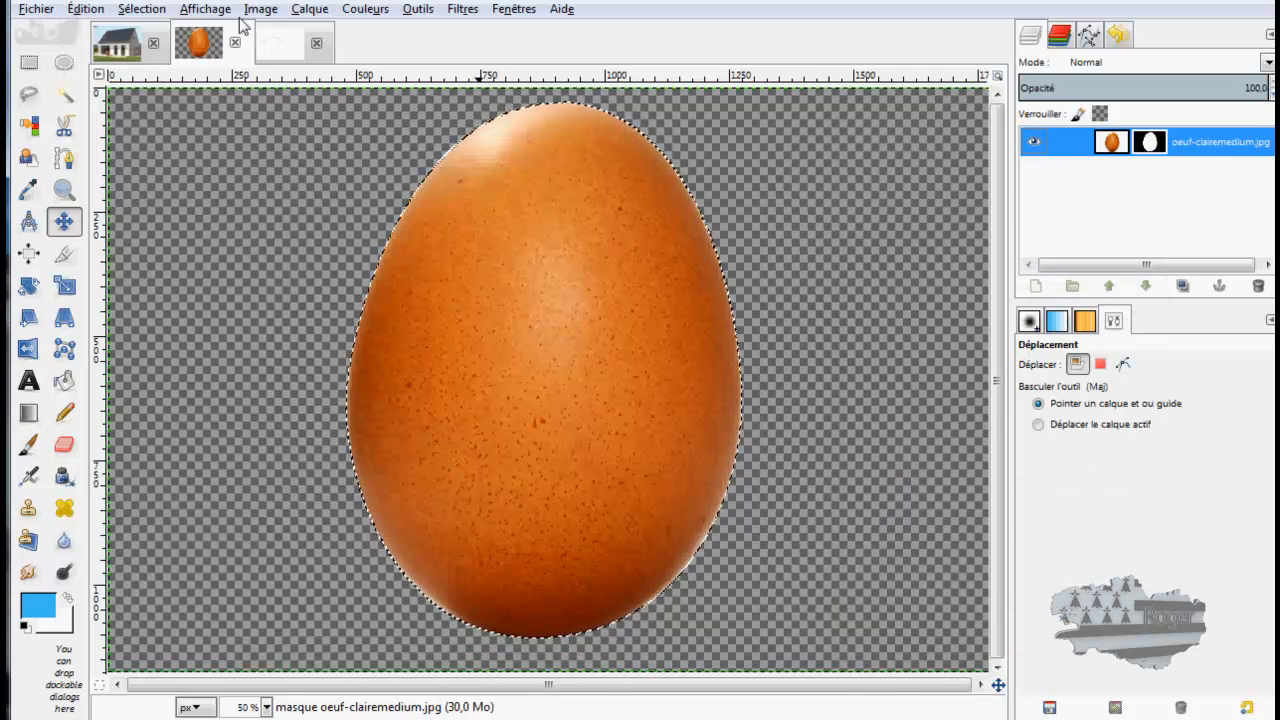
click(150, 12)
click(162, 56)
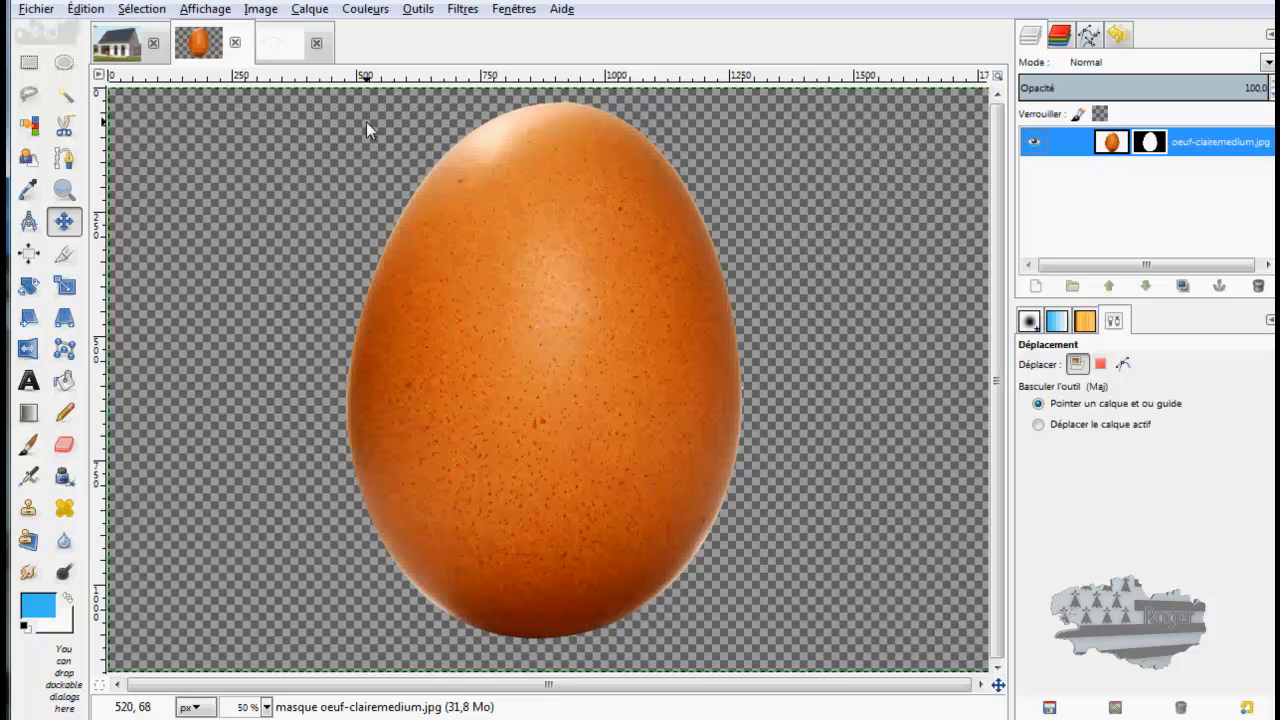
- Switch to the CLEA.jpg house image and start a path from the roof ridge's left end down to the left eave corner
click(117, 44)
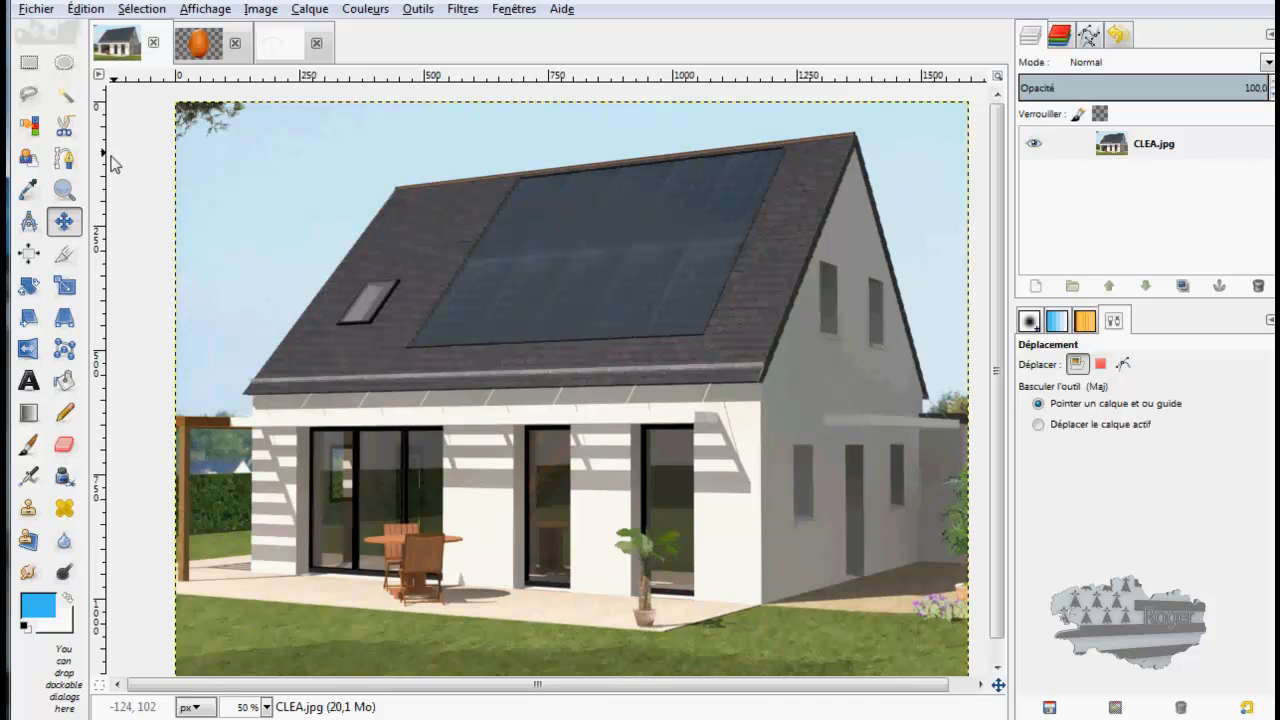
click(64, 158)
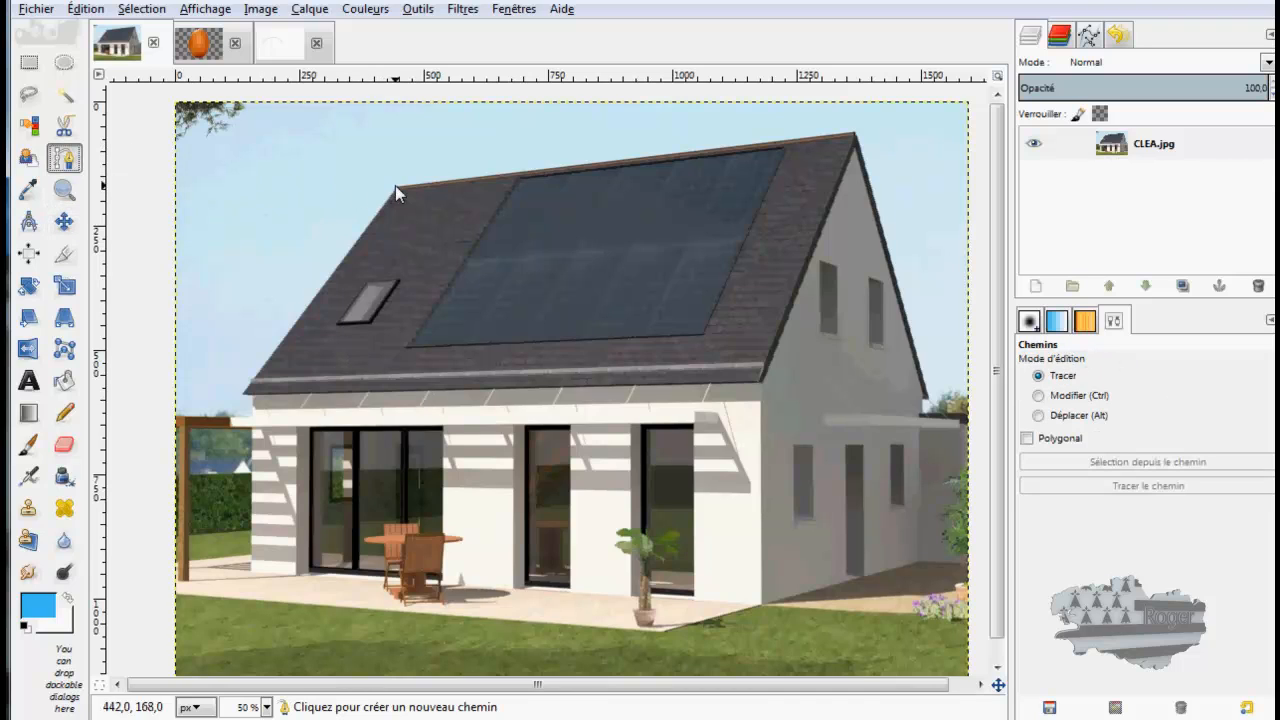
click(397, 188)
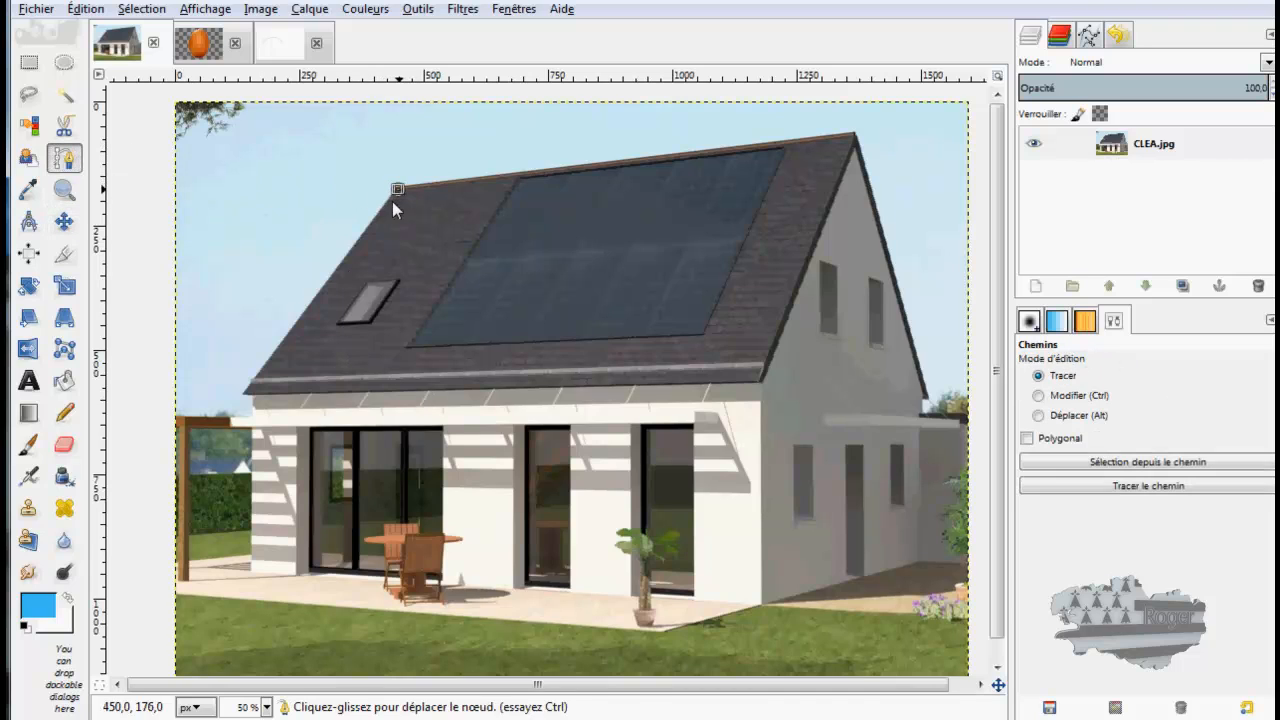
click(246, 391)
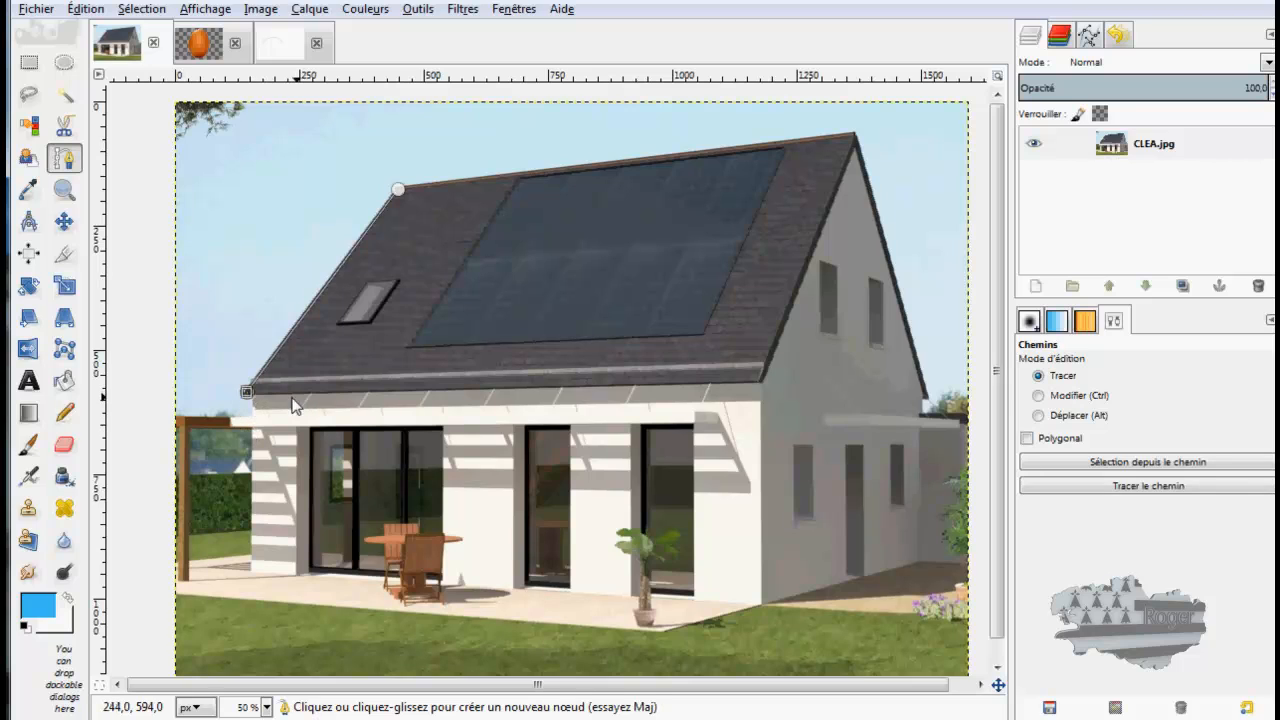
- Continue the path with straight segments around the beam end under the eave and down the left wall to its base
click(252, 408)
click(234, 416)
click(253, 425)
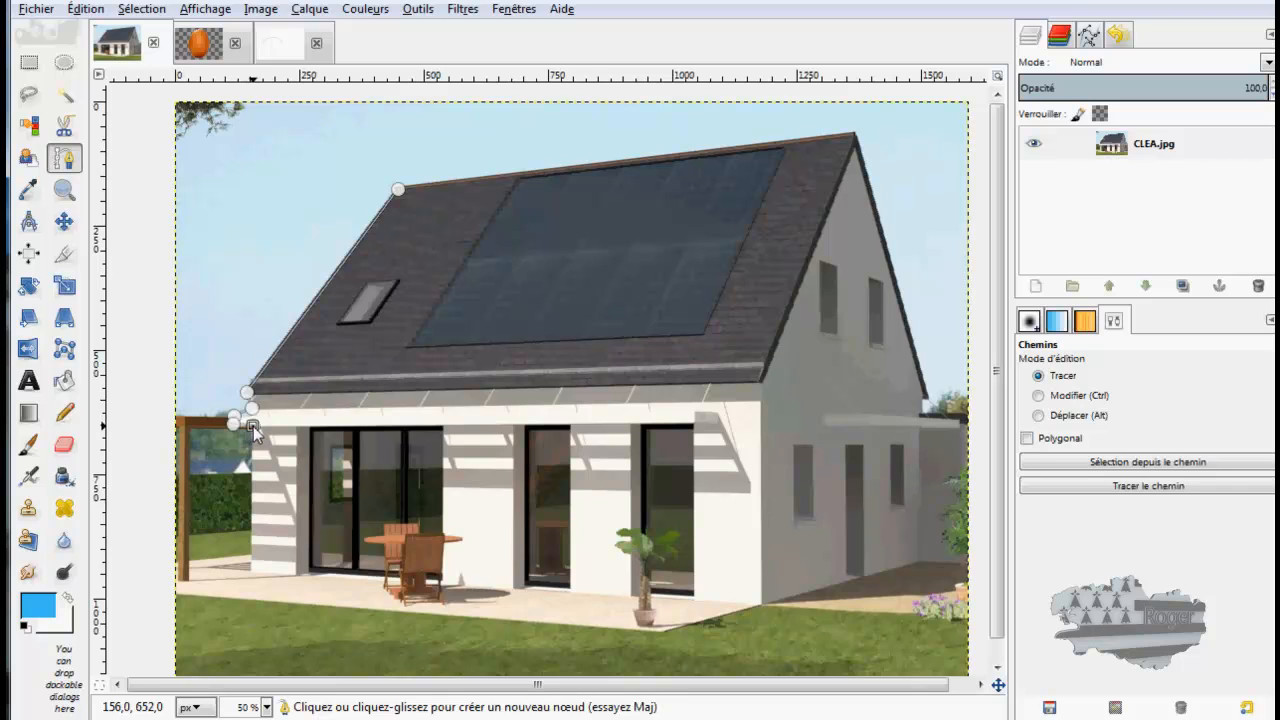
click(252, 572)
click(298, 575)
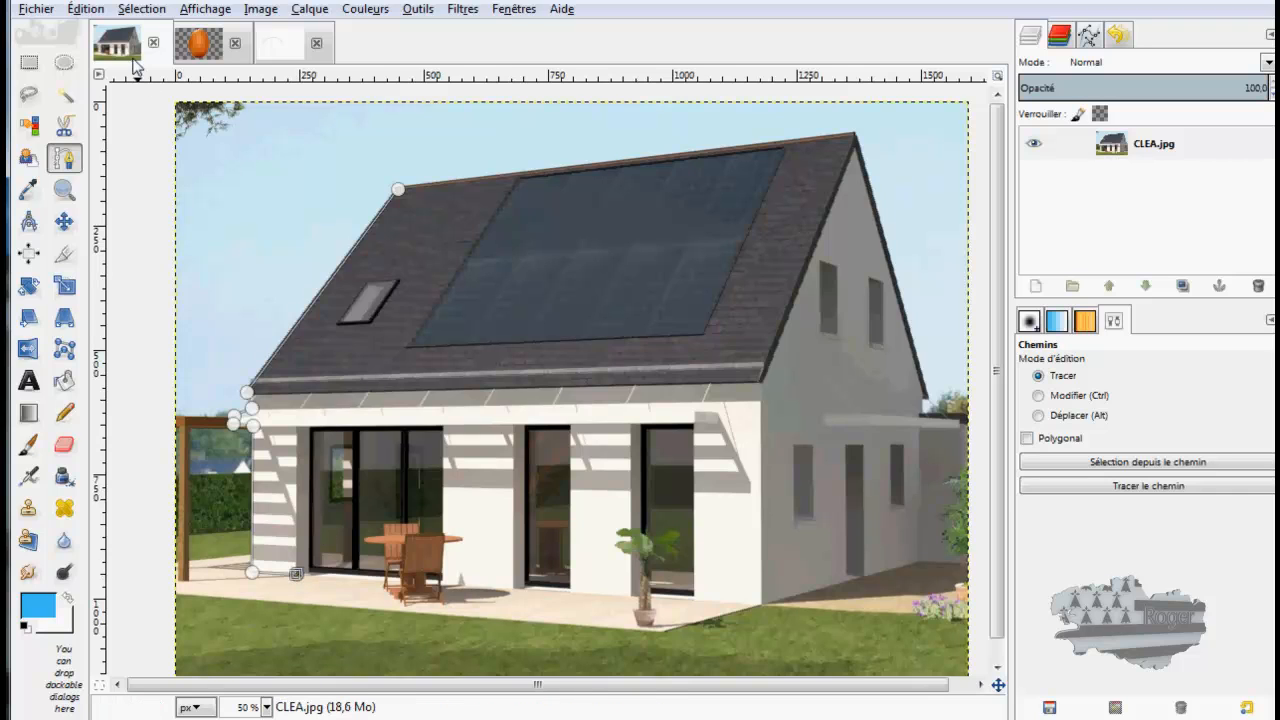
click(85, 10)
click(110, 33)
- Enable Polygonal, add nodes at the left wall's base and the patio door's two lower corners, and fine-tune the node positions
click(1028, 438)
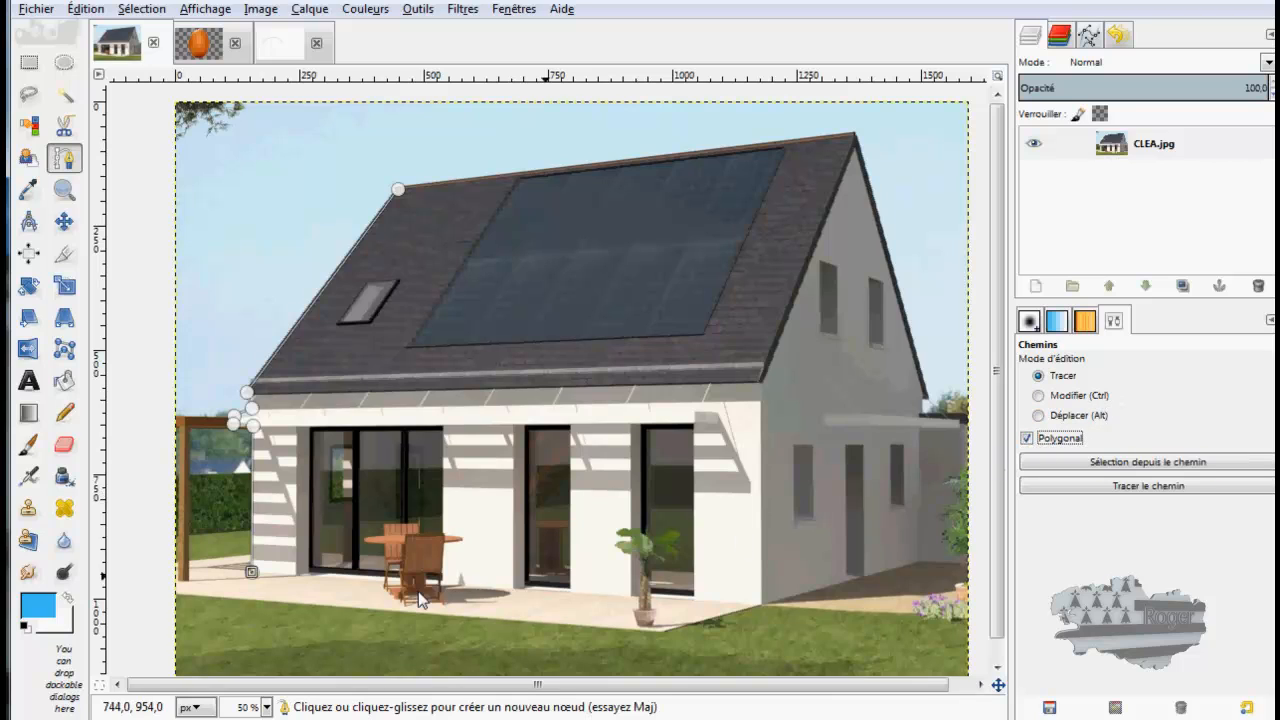
click(296, 575)
mouse_move(296, 575)
mouse_down()
mouse_move(238, 618)
mouse_move(294, 578)
mouse_up()
click(315, 578)
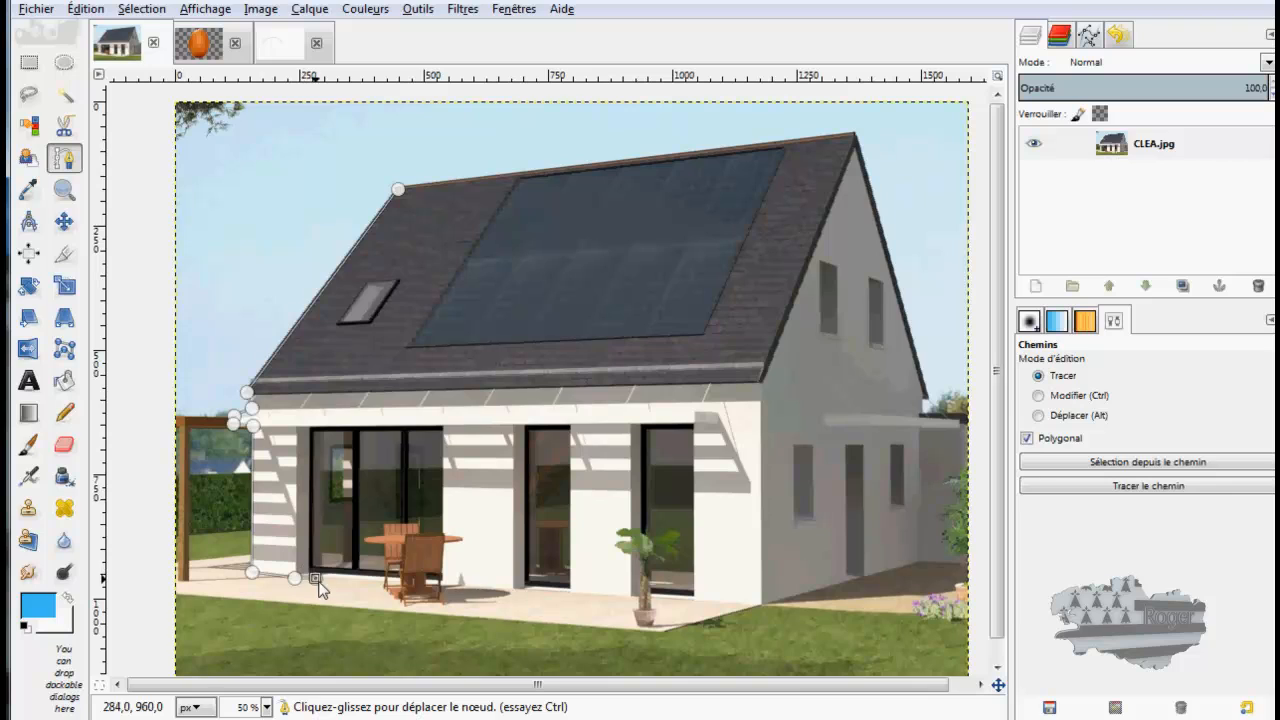
drag(316, 583, 311, 574)
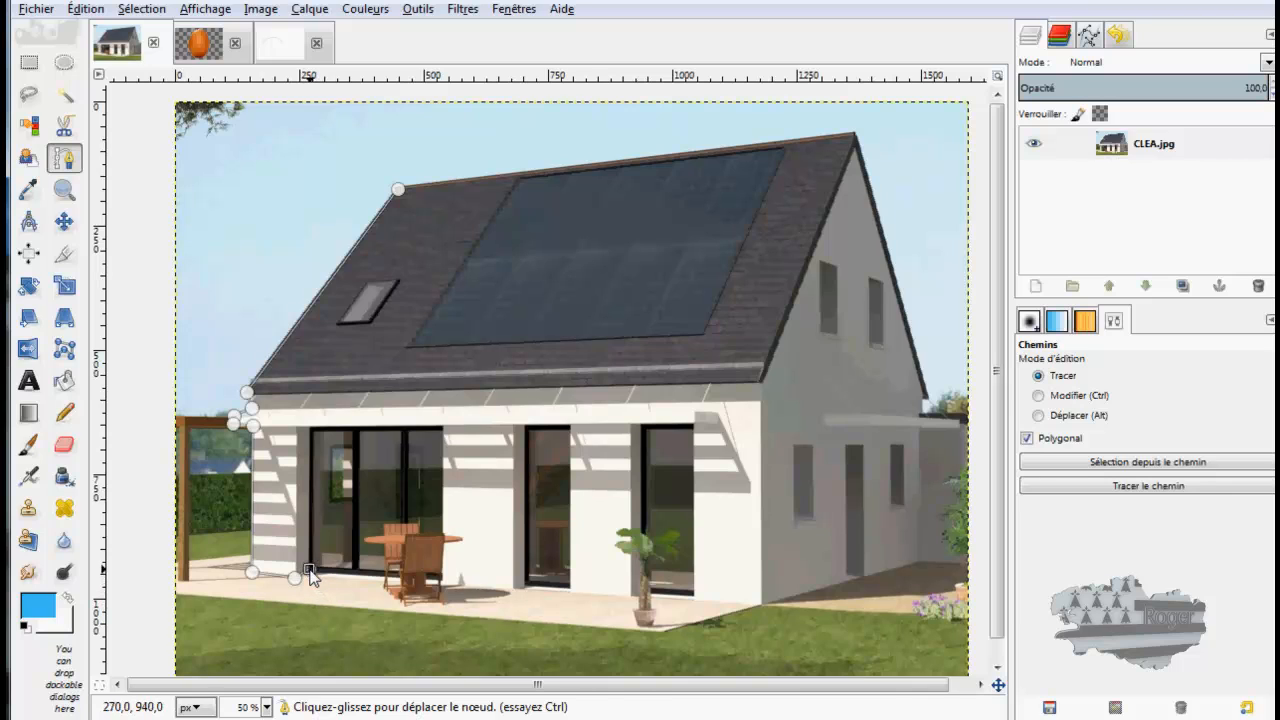
click(439, 577)
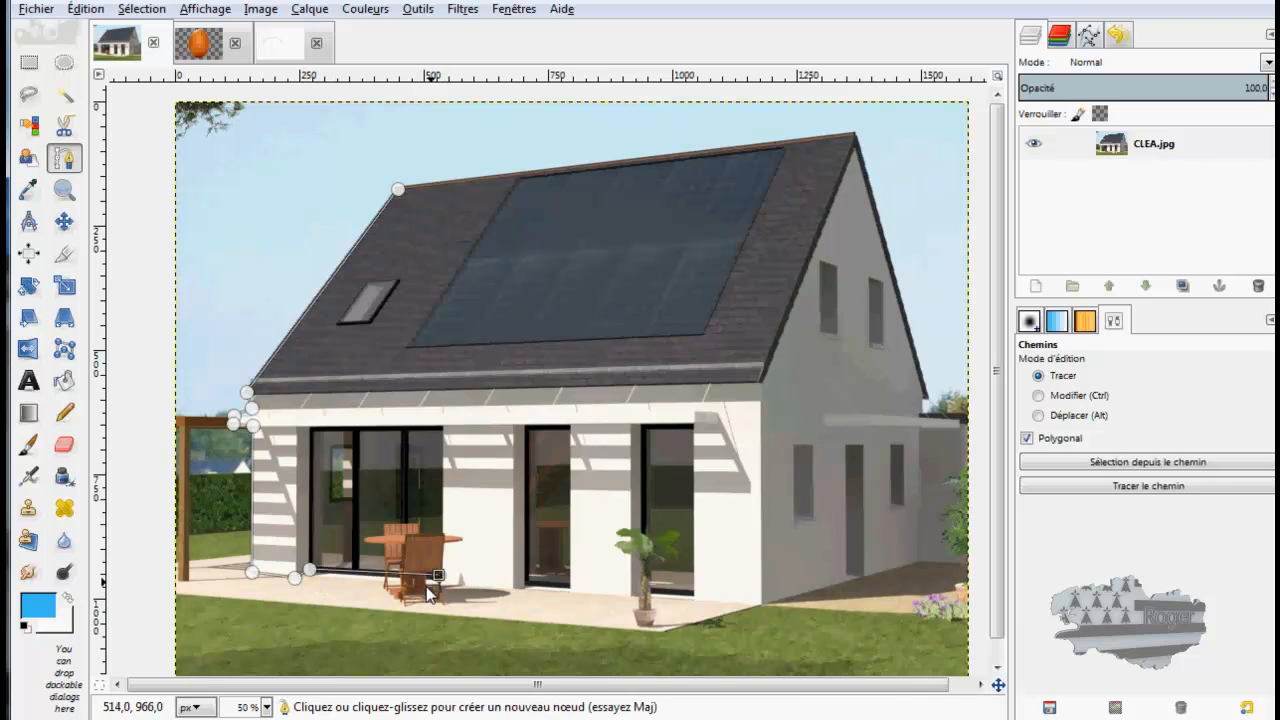
click(294, 579)
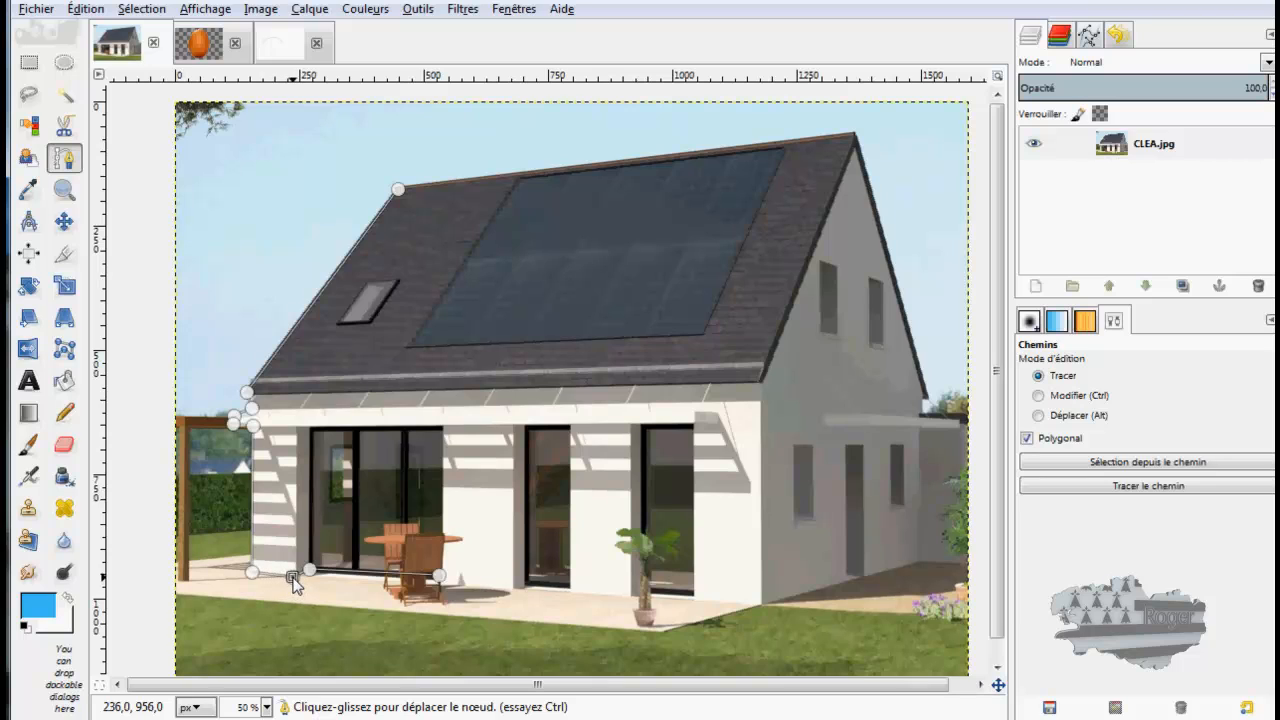
drag(255, 573, 251, 556)
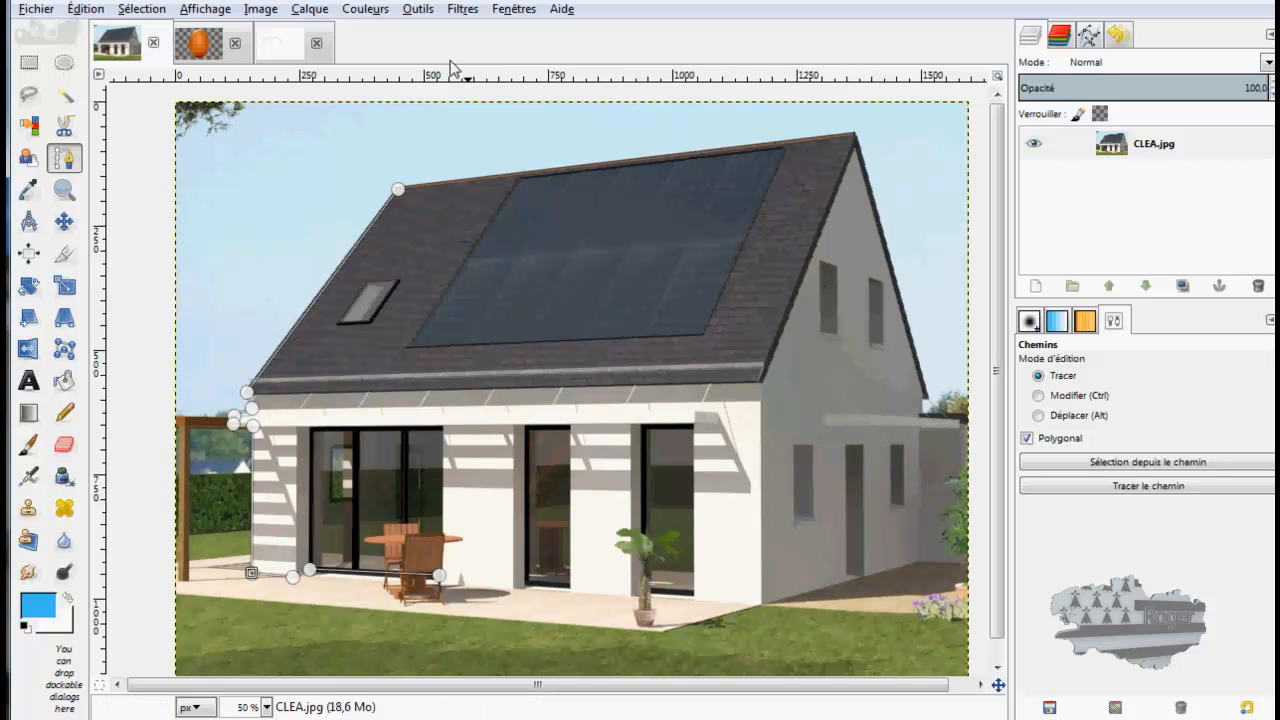
- Switch to the image with the blue curve and draw a three-node open polygonal path below the curve
click(284, 40)
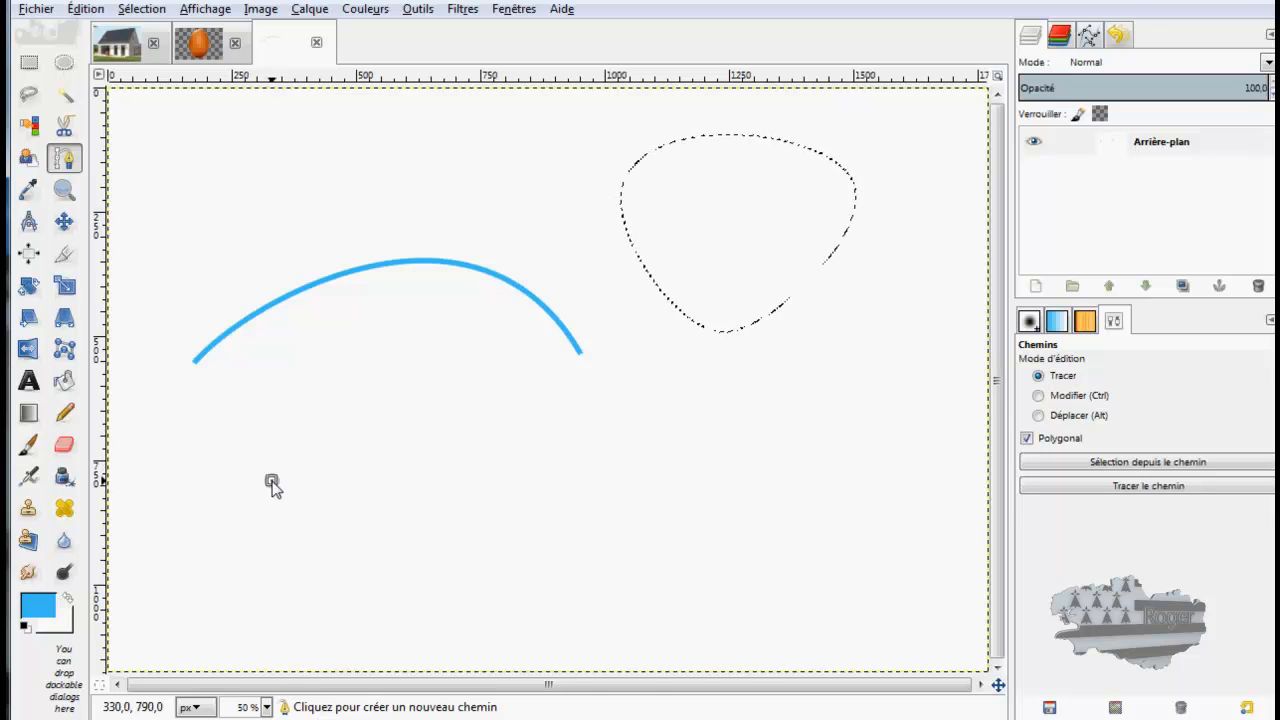
click(282, 478)
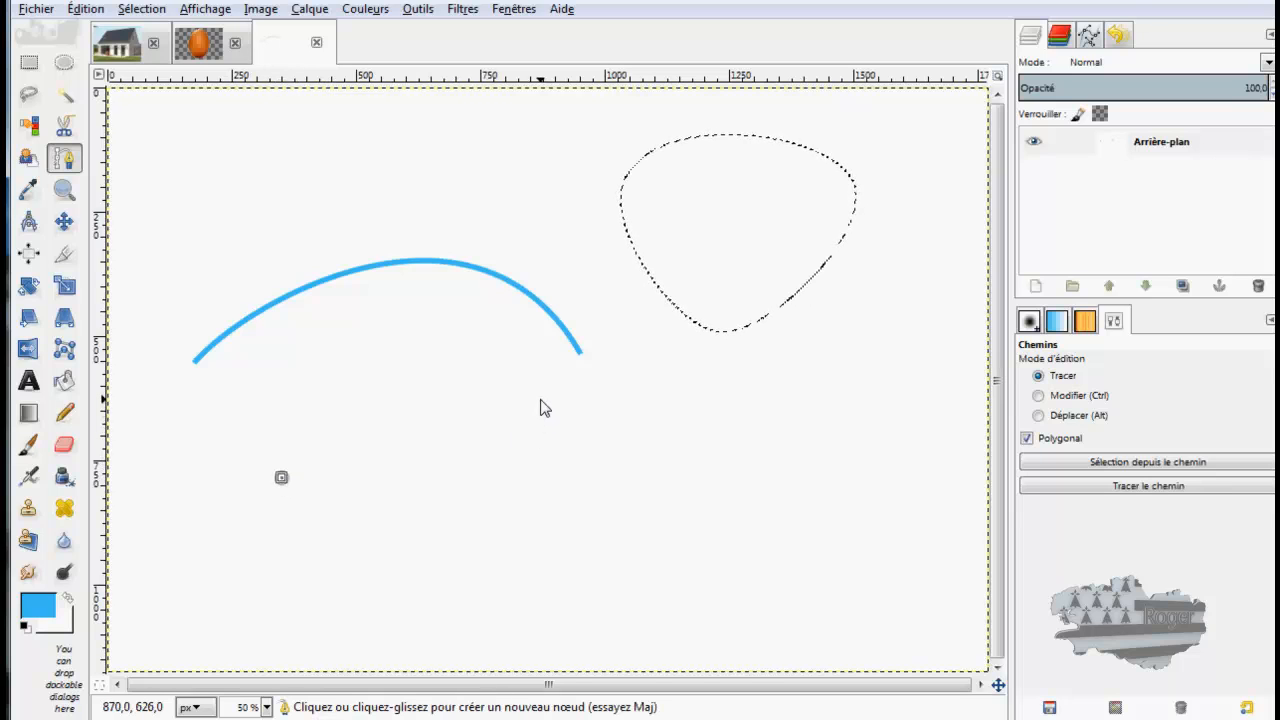
click(770, 524)
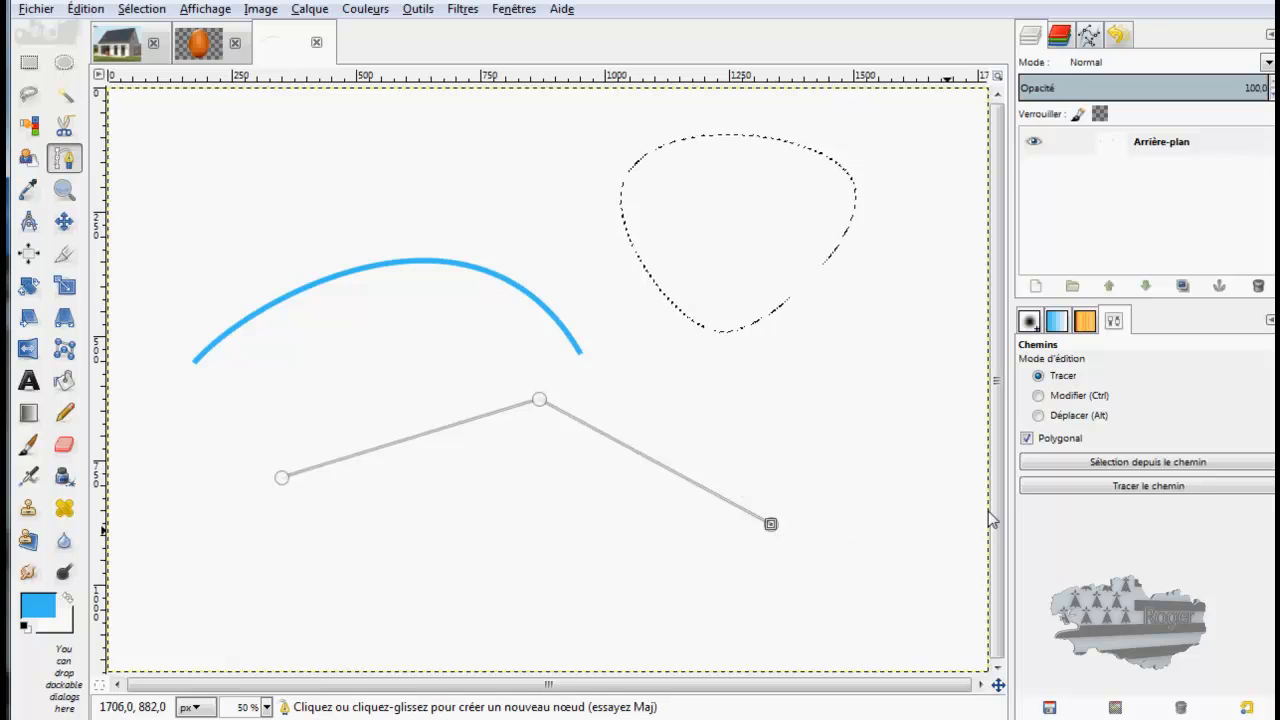
- Turn off Polygonal, move the new path's right end node slightly up and left, and set the path edit mode to Modifier
click(1027, 438)
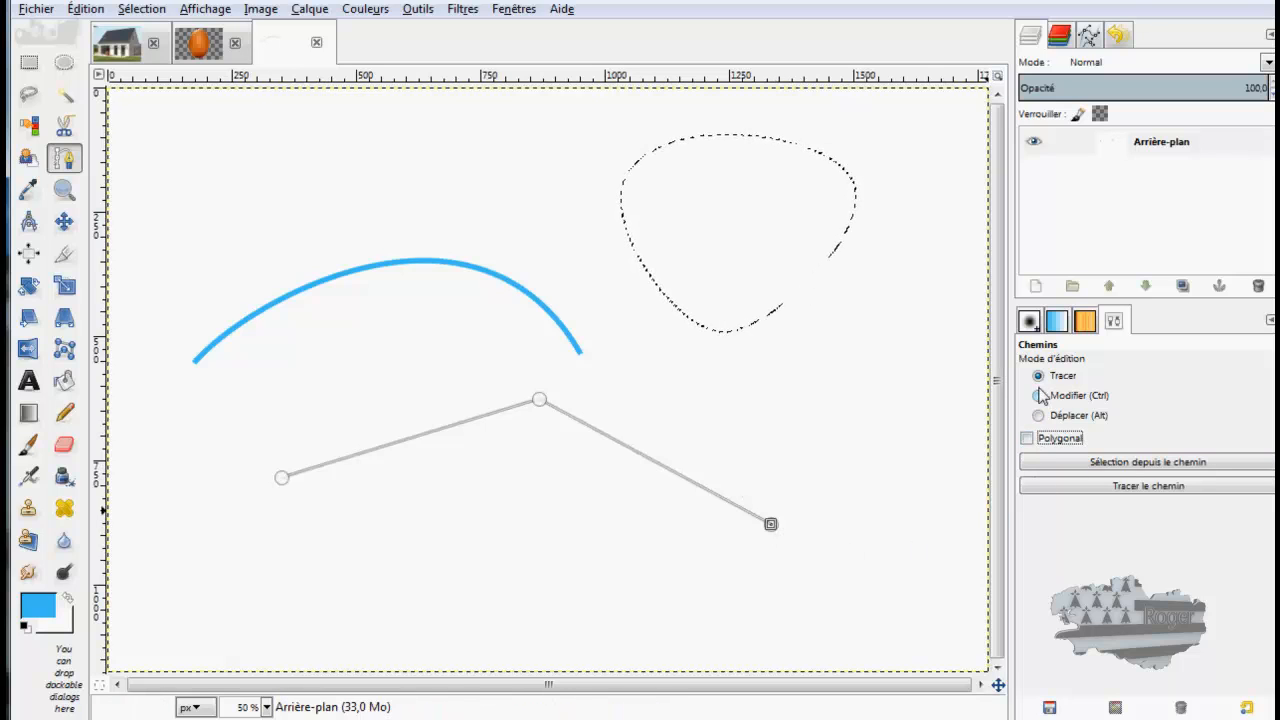
mouse_move(770, 524)
mouse_down()
mouse_move(783, 517)
mouse_move(759, 508)
mouse_up()
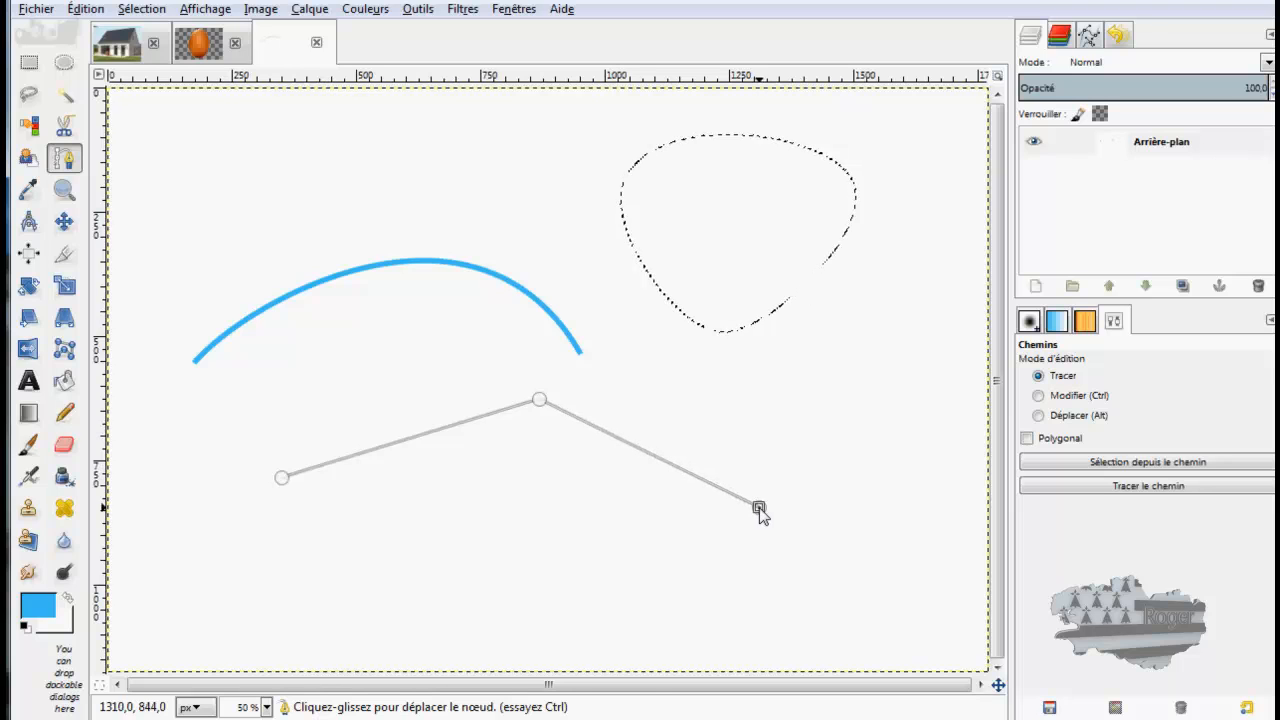
click(1039, 397)
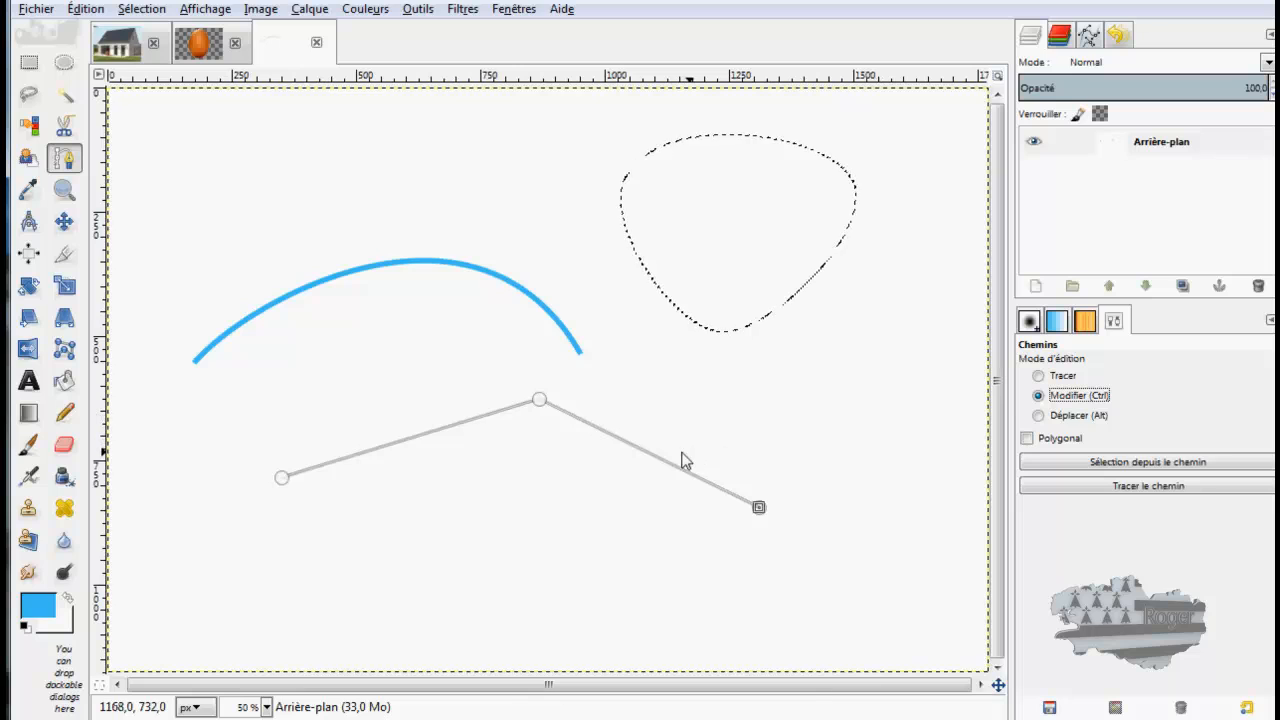
- Insert a node in the path's right segment, bend it downward into a curve, and shift the whole path left in Déplacer mode
drag(641, 457, 607, 530)
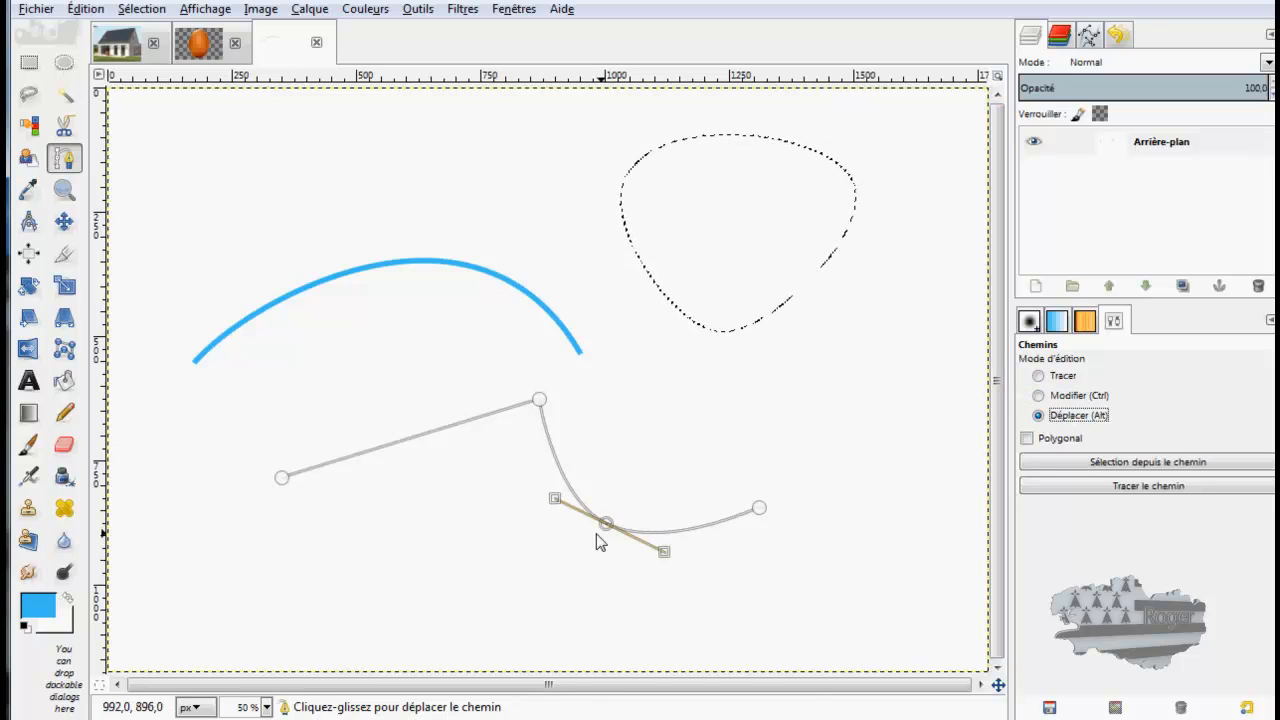
drag(607, 528, 563, 536)
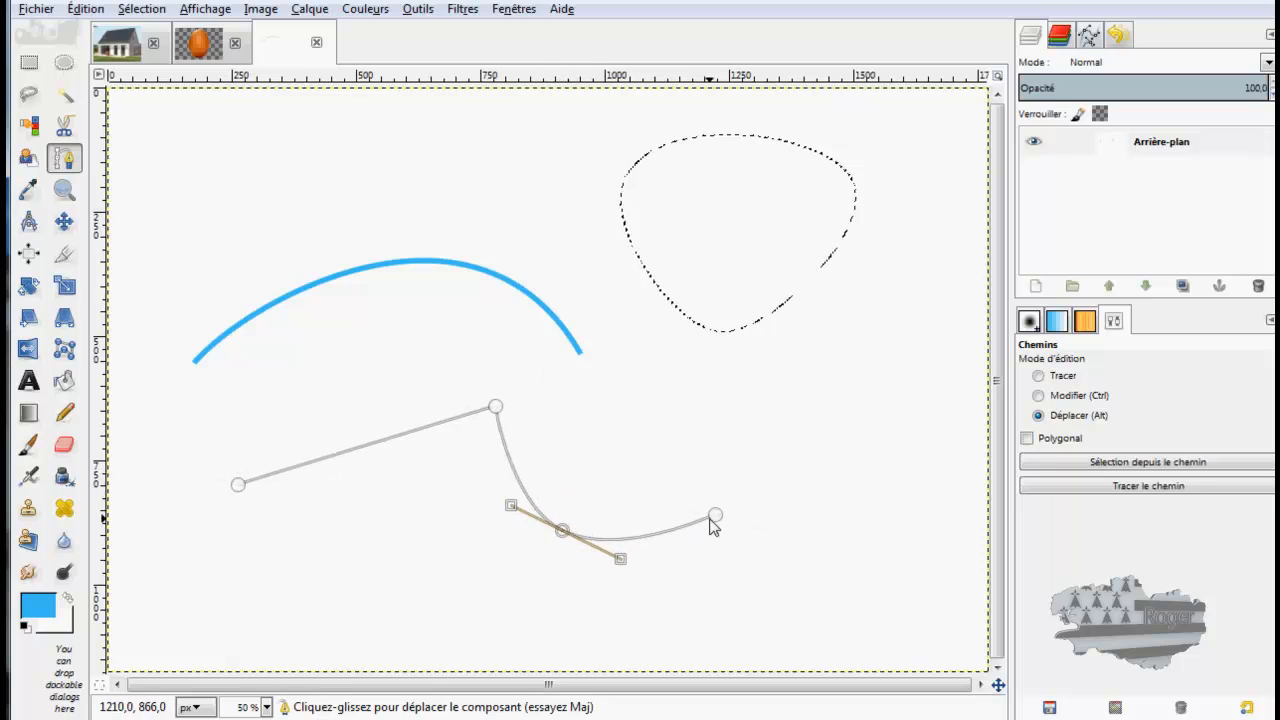
click(1041, 377)
click(715, 516)
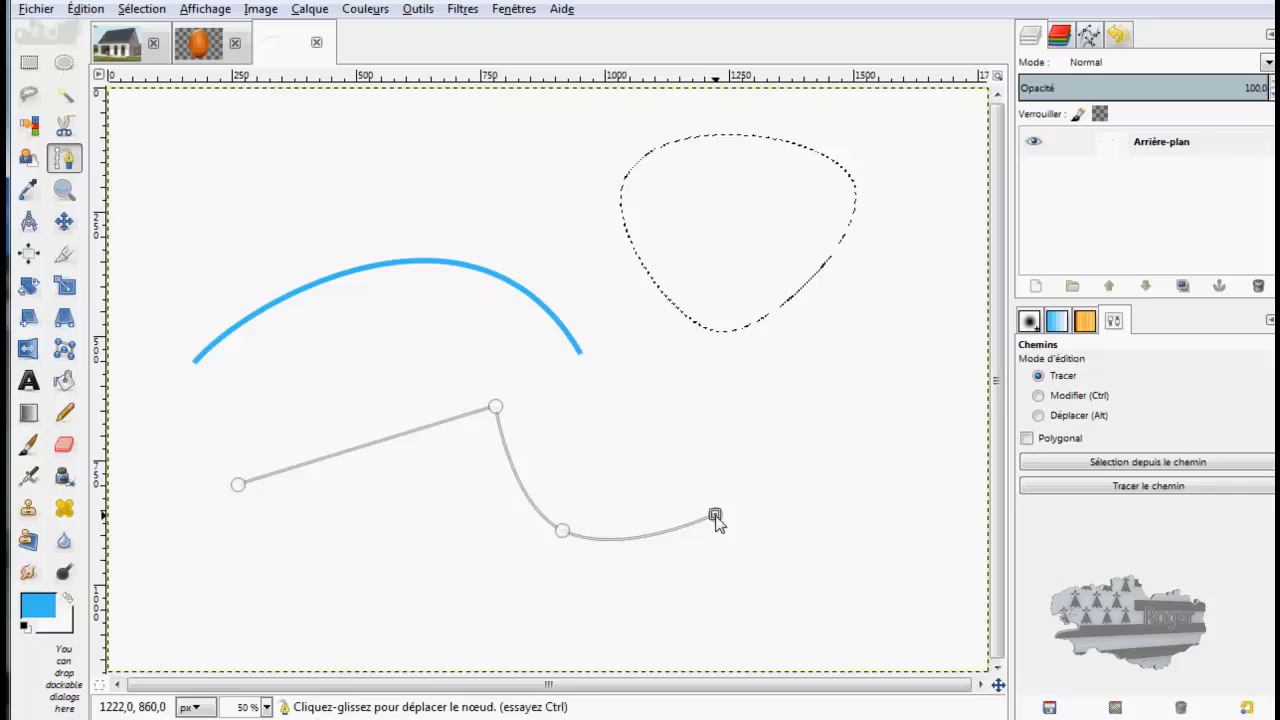
click(1040, 415)
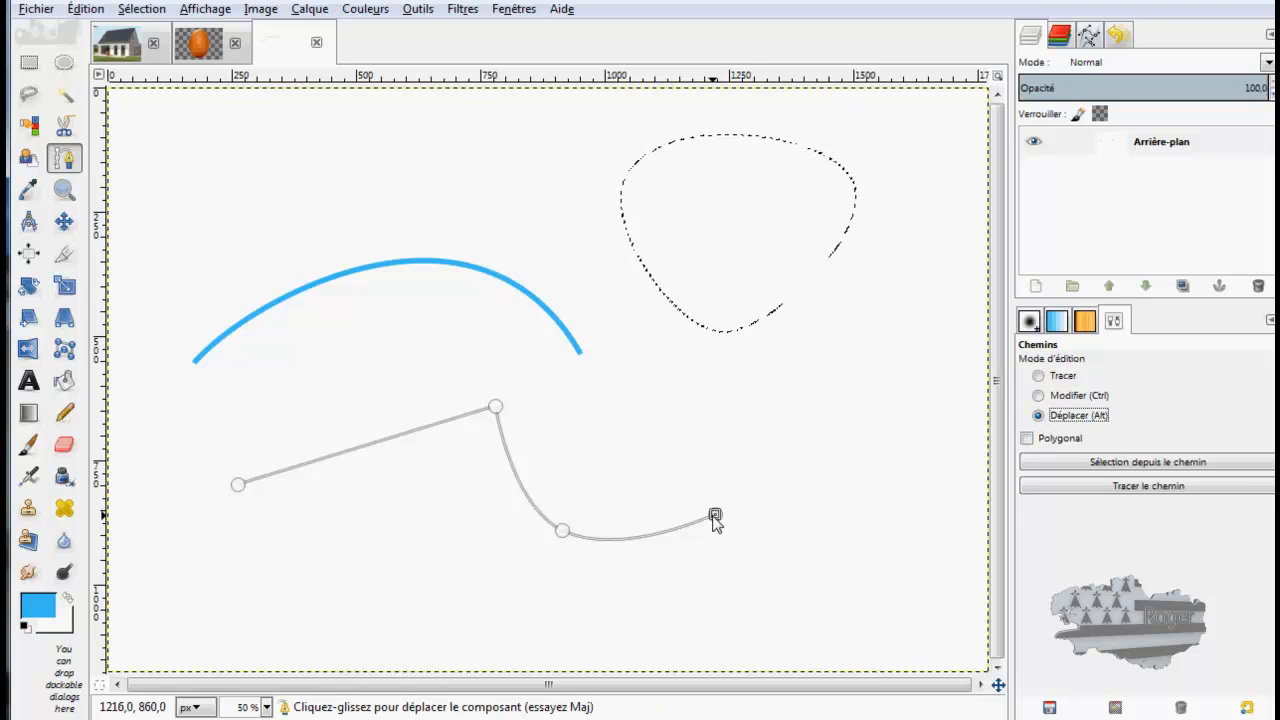
mouse_move(715, 516)
mouse_down()
mouse_move(750, 473)
mouse_move(737, 551)
mouse_move(714, 514)
mouse_move(724, 508)
mouse_up()
click(1039, 396)
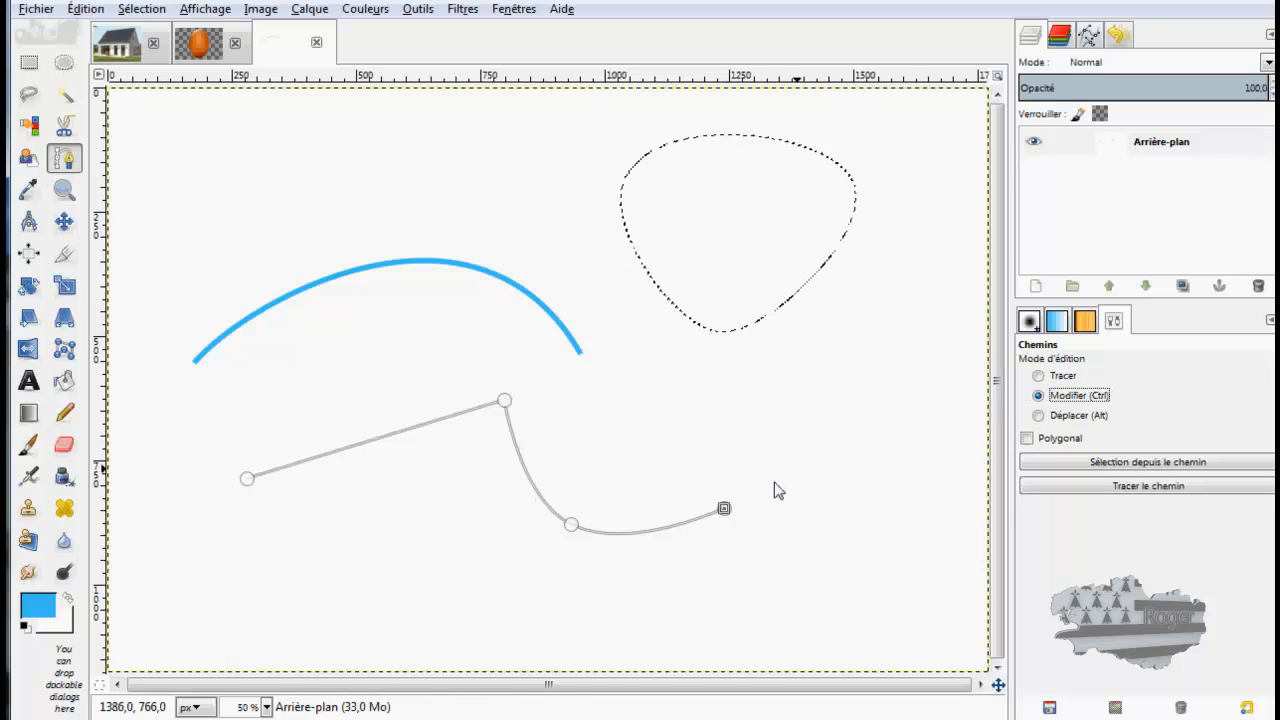
drag(728, 510, 783, 519)
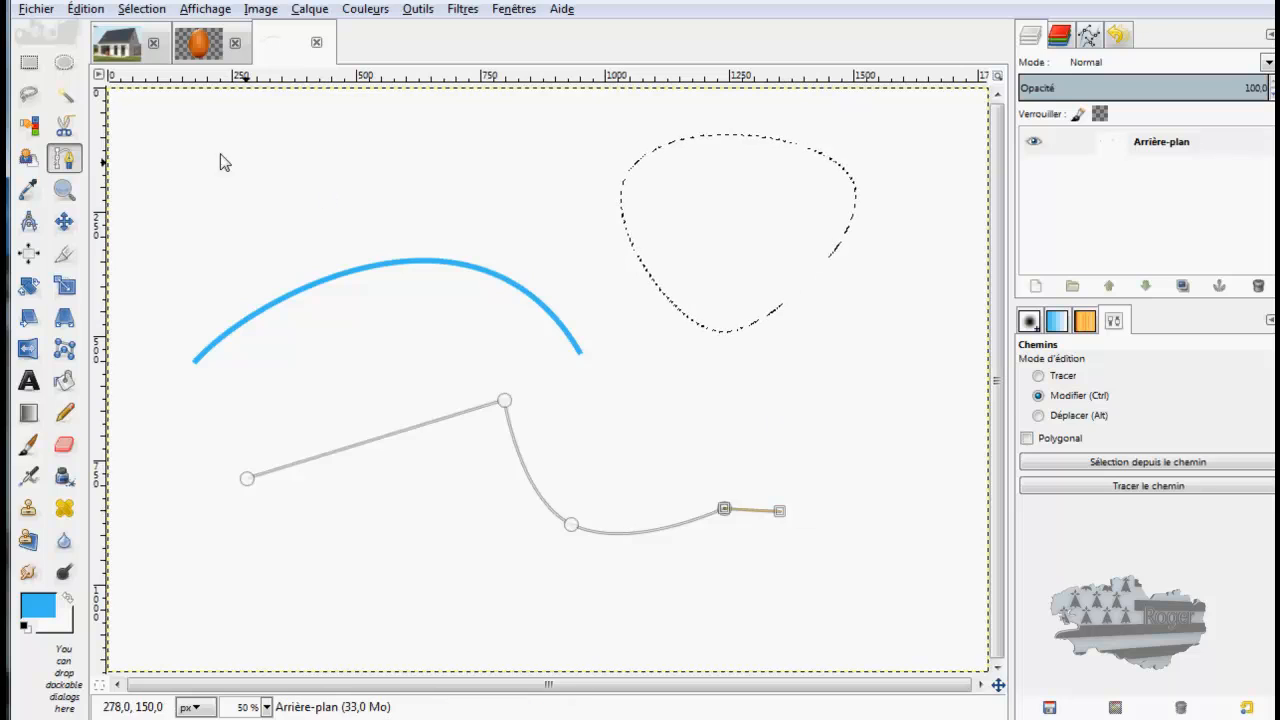
key(ctrl+z)
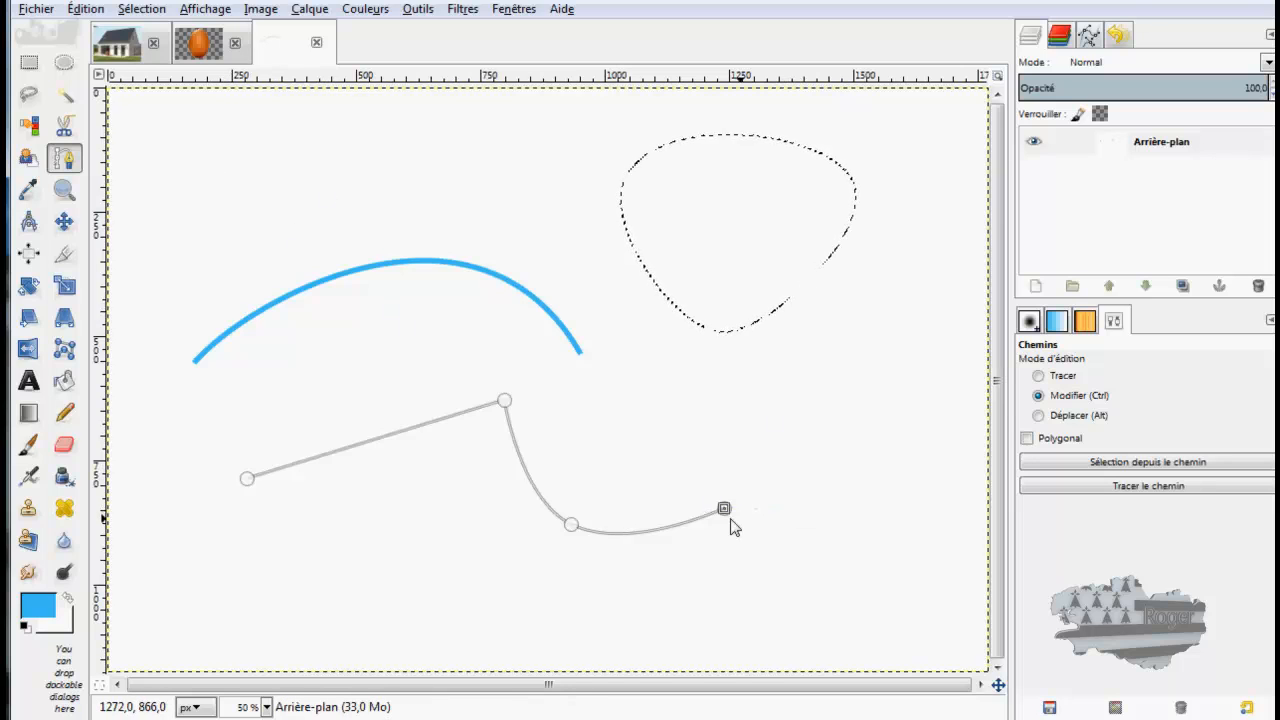
drag(725, 511, 754, 477)
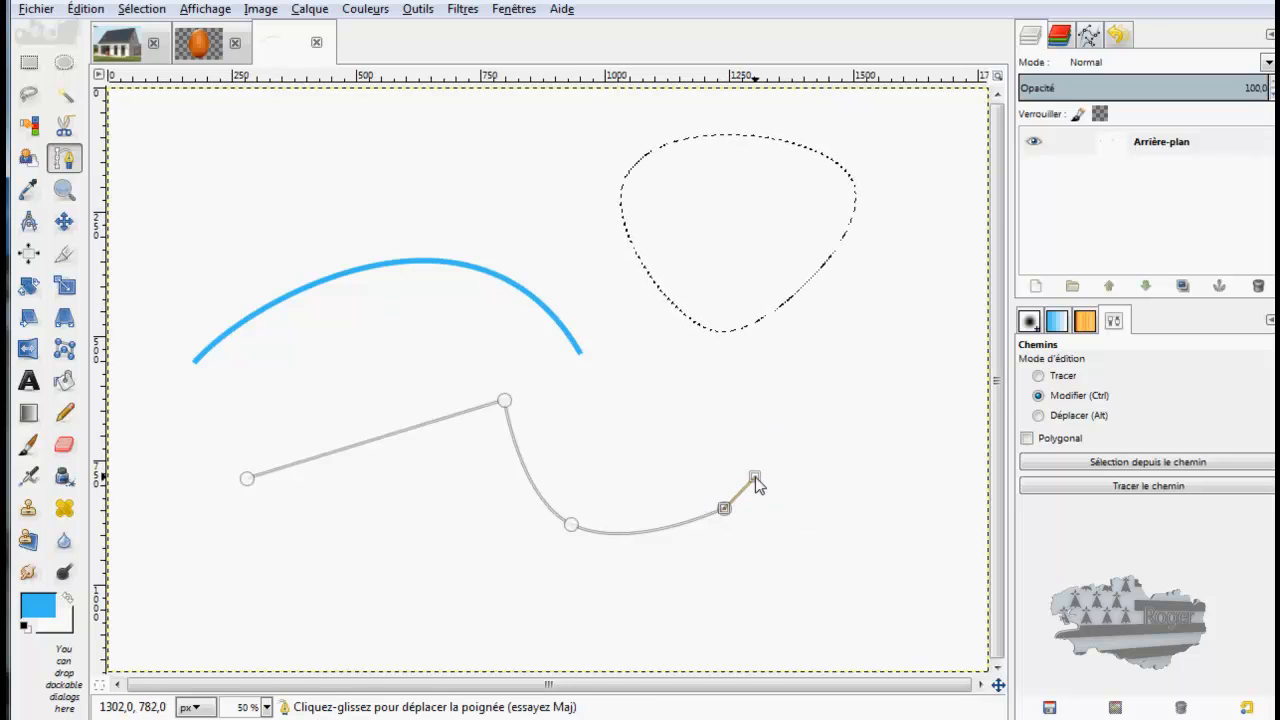
click(85, 9)
click(110, 29)
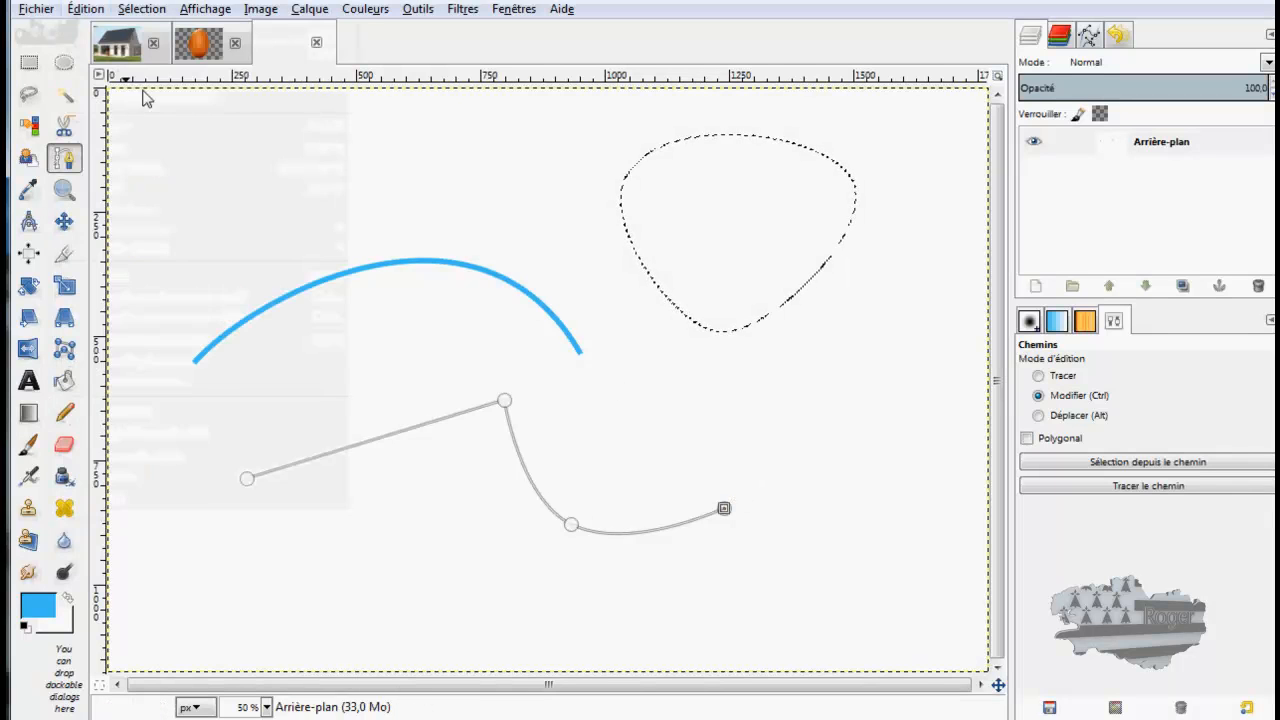
- Lengthen the right handle of the curve's lower node, and raise the path's right end node in Tracer mode
click(572, 526)
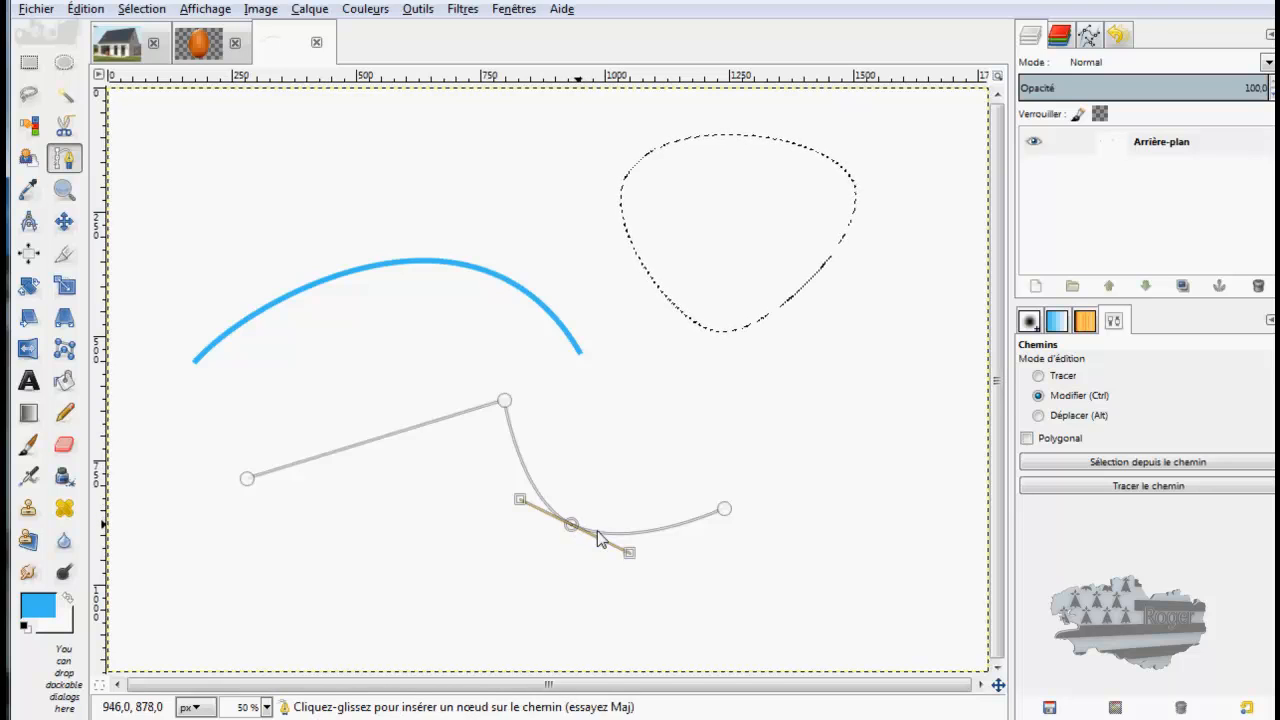
drag(629, 552, 713, 560)
click(1038, 377)
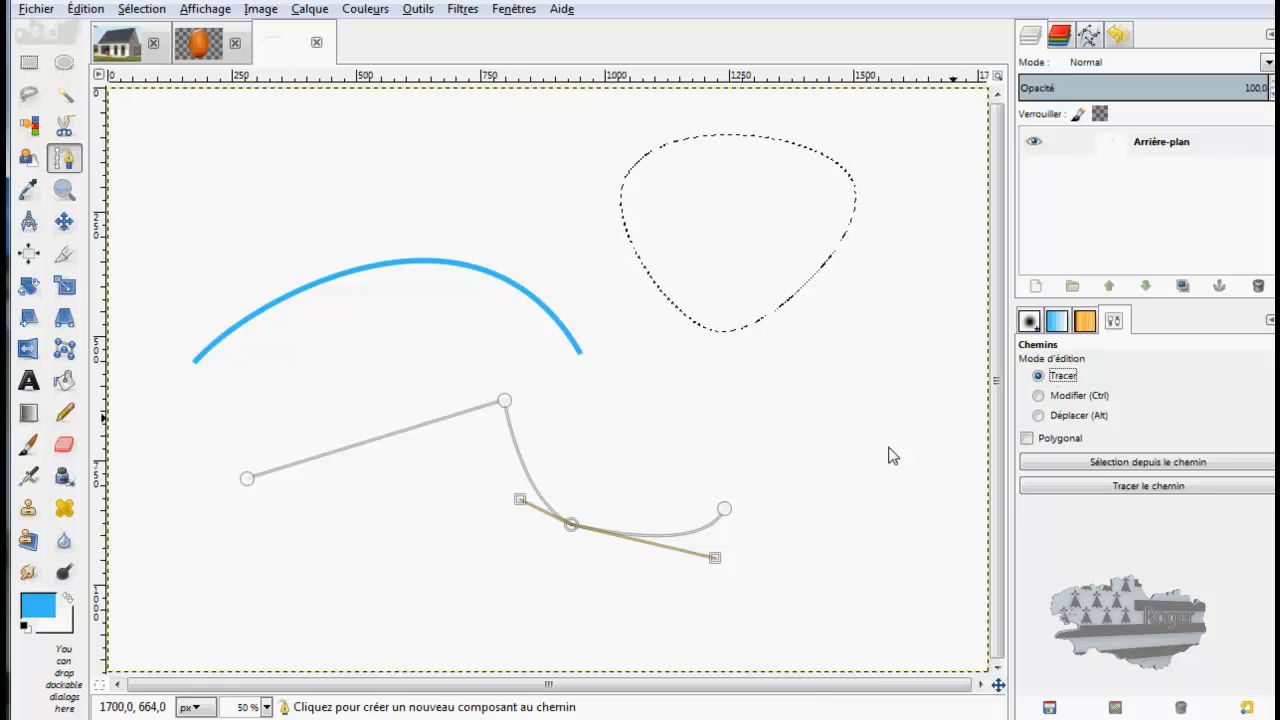
click(727, 507)
drag(727, 507, 727, 475)
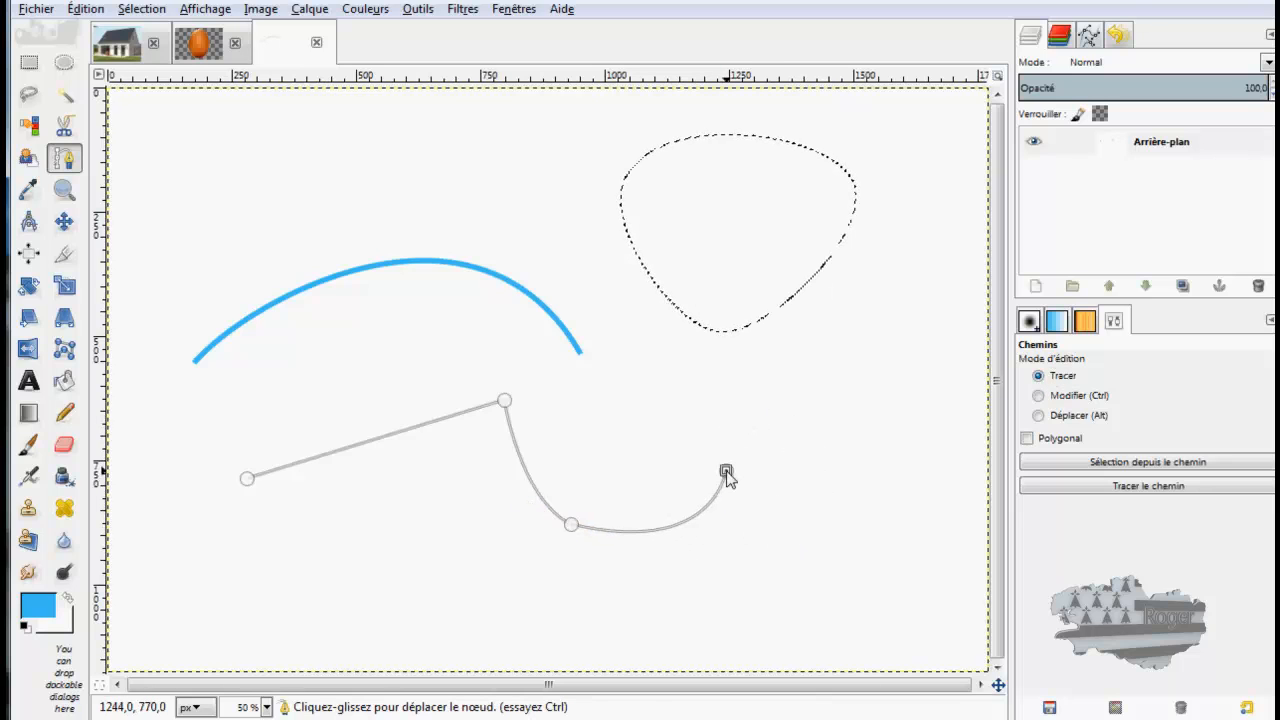
- Lower the right curve's bottom node slightly and shorten its right handle to soften the curve
click(571, 527)
mouse_move(571, 527)
mouse_down()
mouse_move(611, 489)
mouse_move(568, 561)
mouse_move(571, 534)
mouse_up()
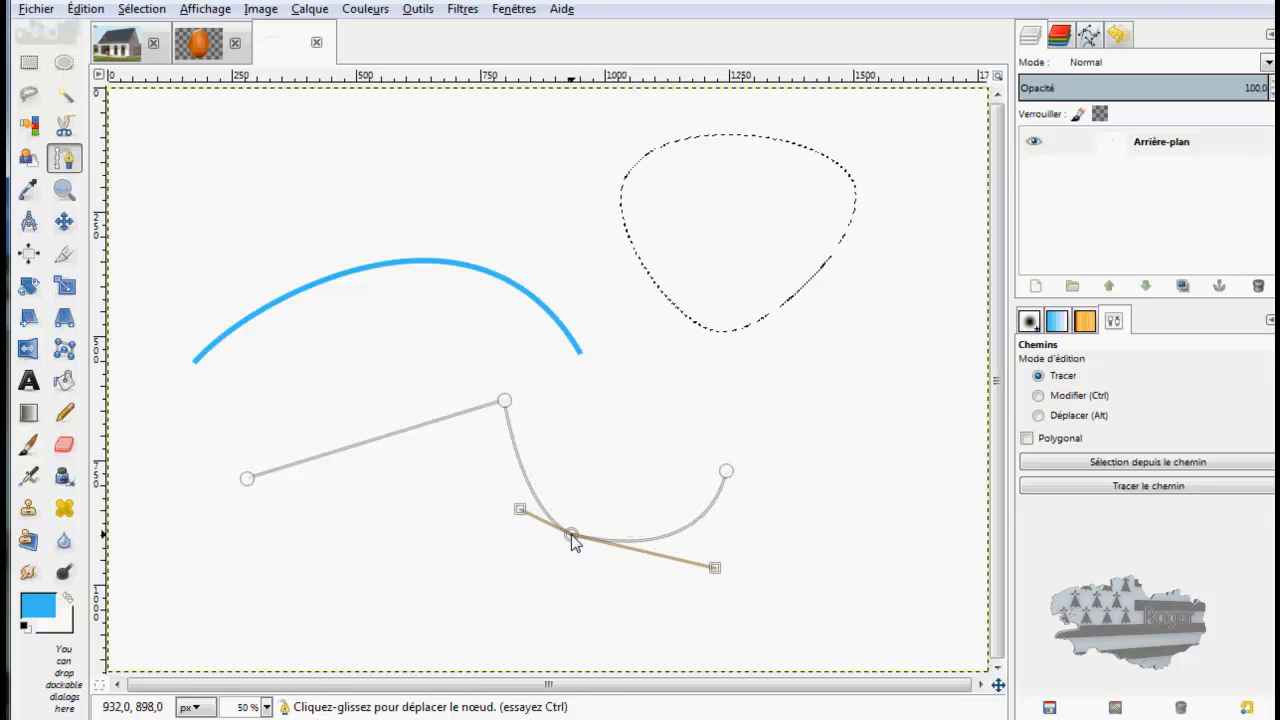
drag(715, 566, 672, 555)
- In Modifier mode, pull a long horizontal handle out to the right of the path's right end node
click(1039, 396)
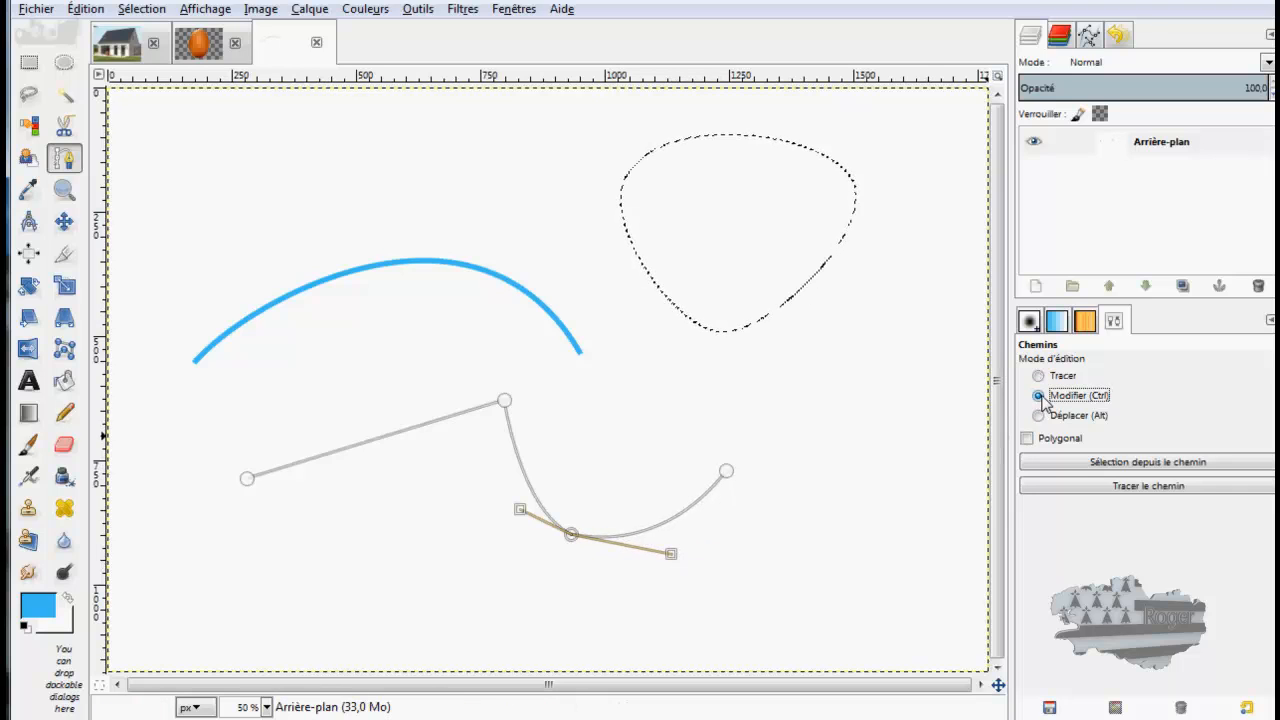
drag(726, 471, 862, 474)
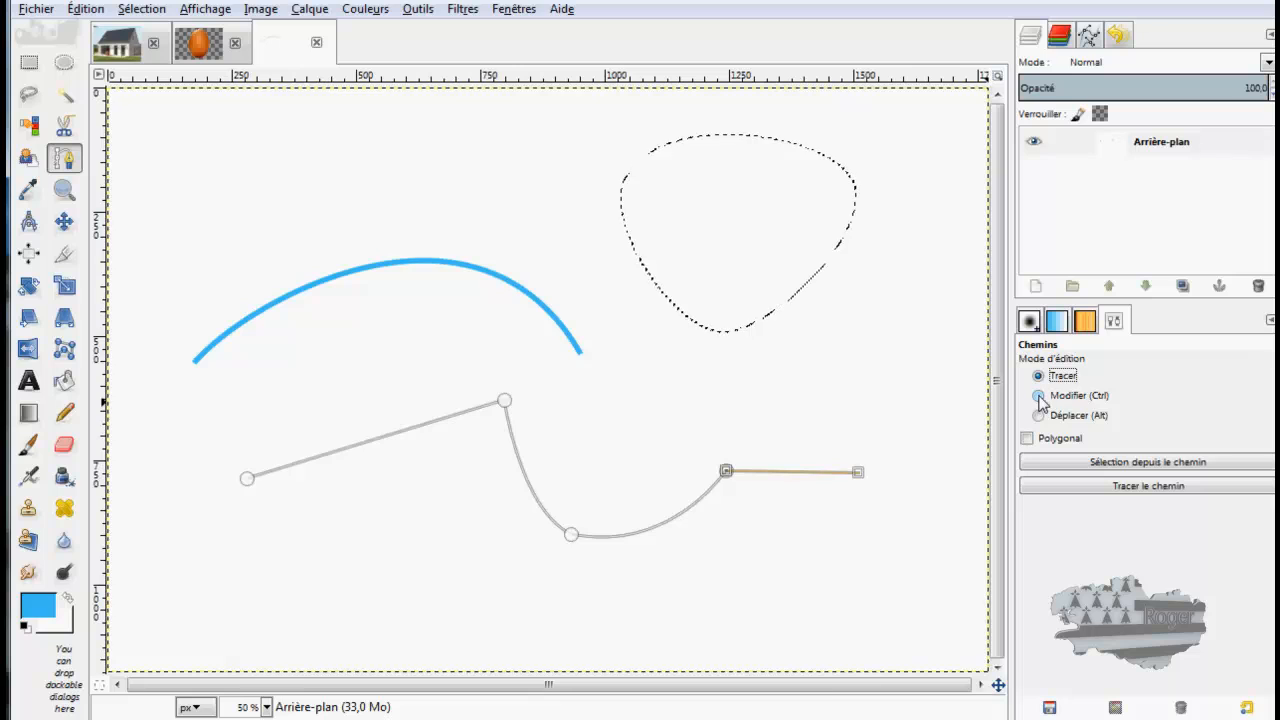
- Insert a node midway along the straight left segment in Modifier mode, and pull it well down in Tracer mode to form a second curve
click(1039, 396)
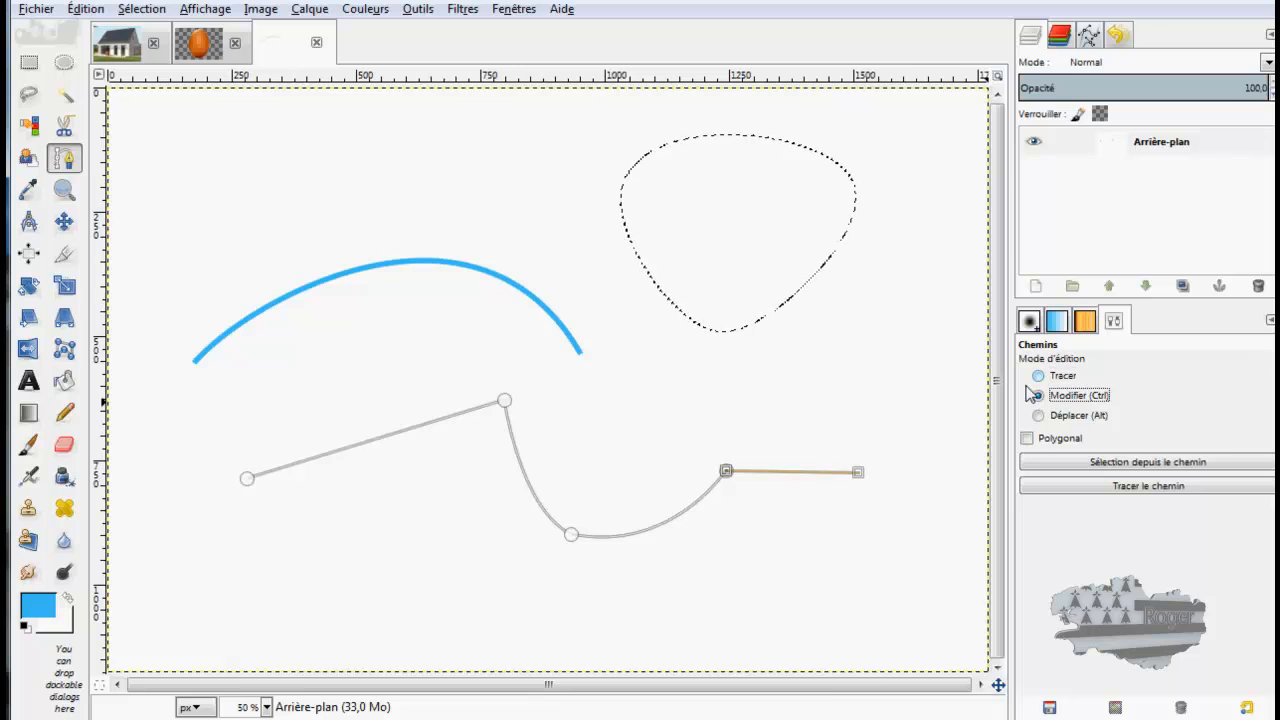
click(382, 438)
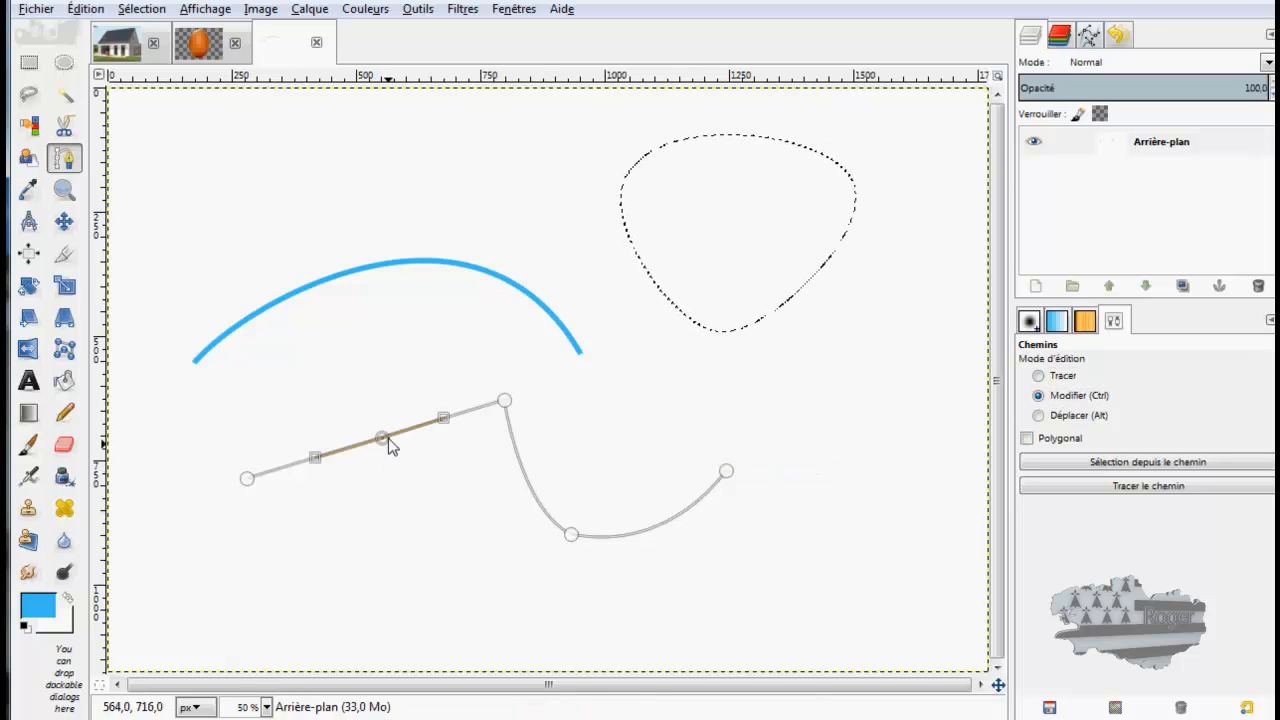
click(1038, 376)
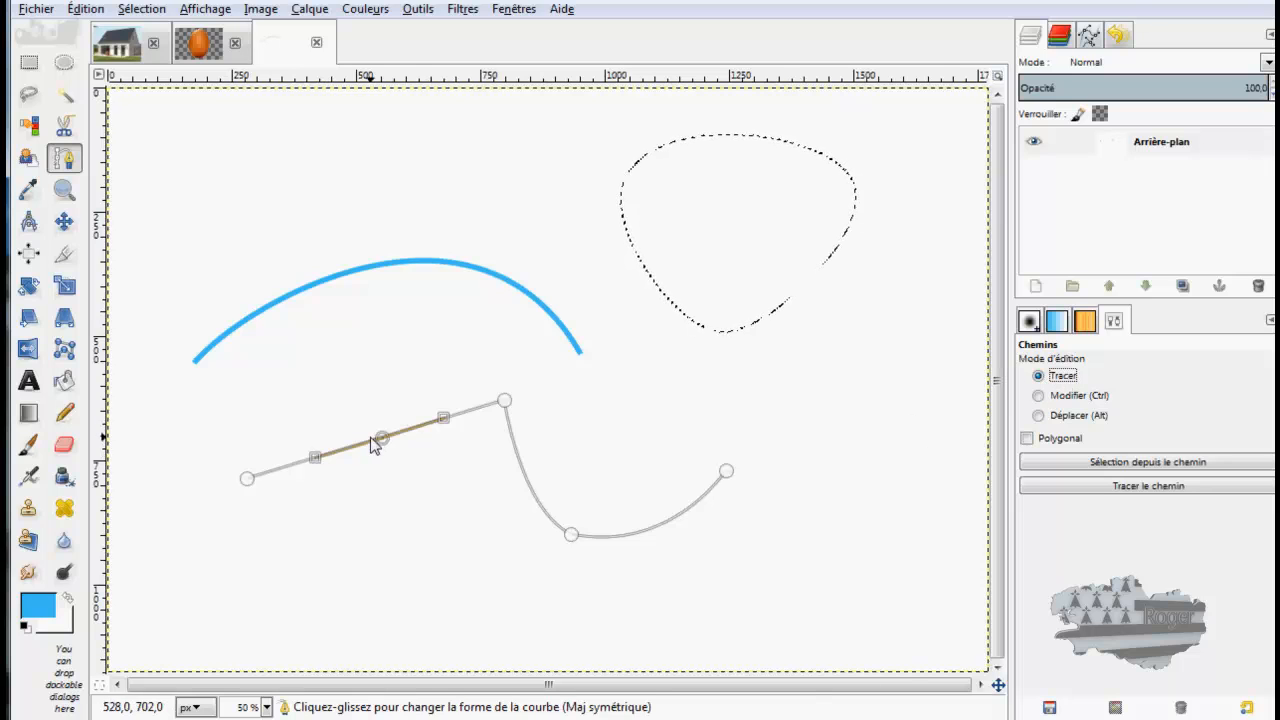
drag(382, 438, 407, 556)
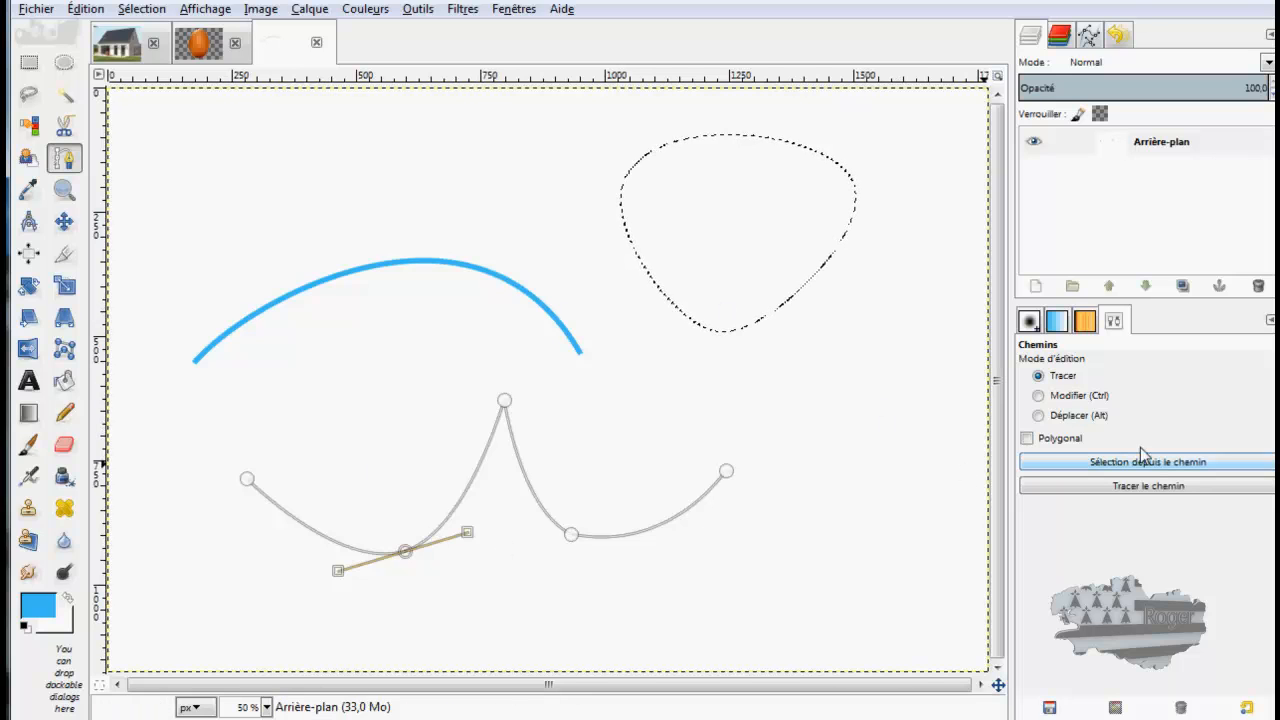
- Clear the rounded selection and stroke the path with an 11 px solid-colour, anti-aliased line
click(1150, 493)
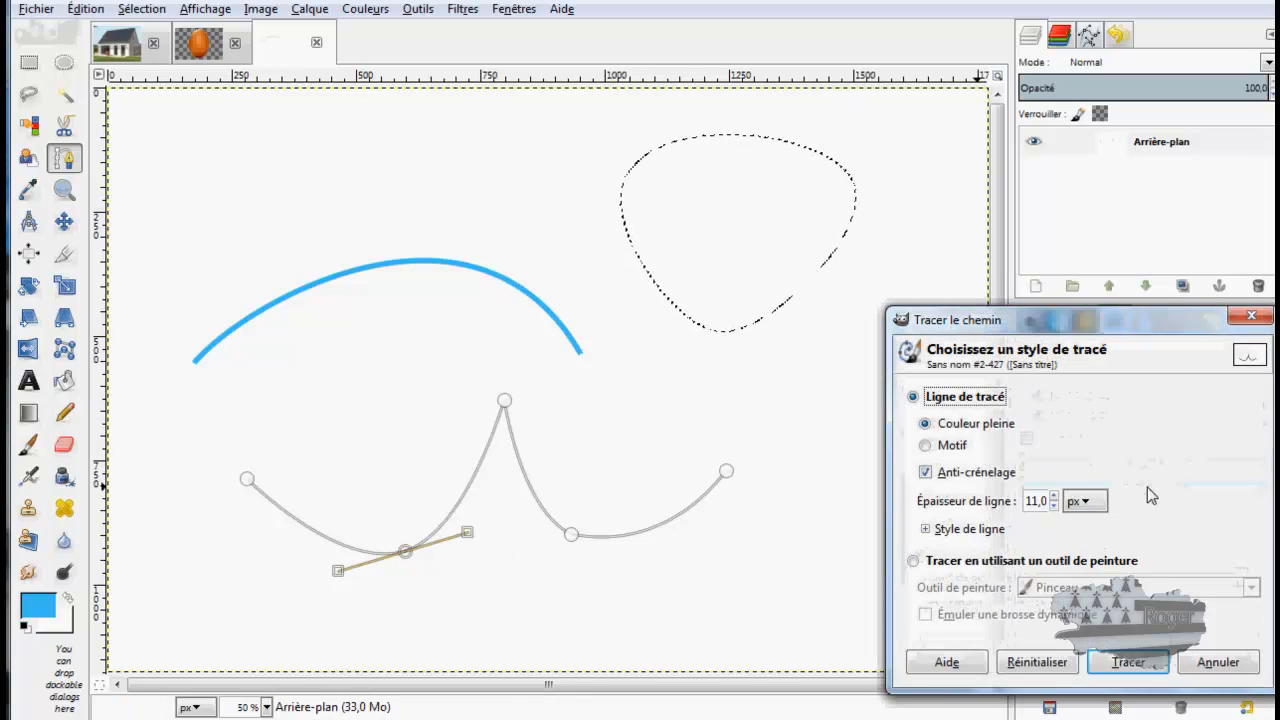
click(1150, 655)
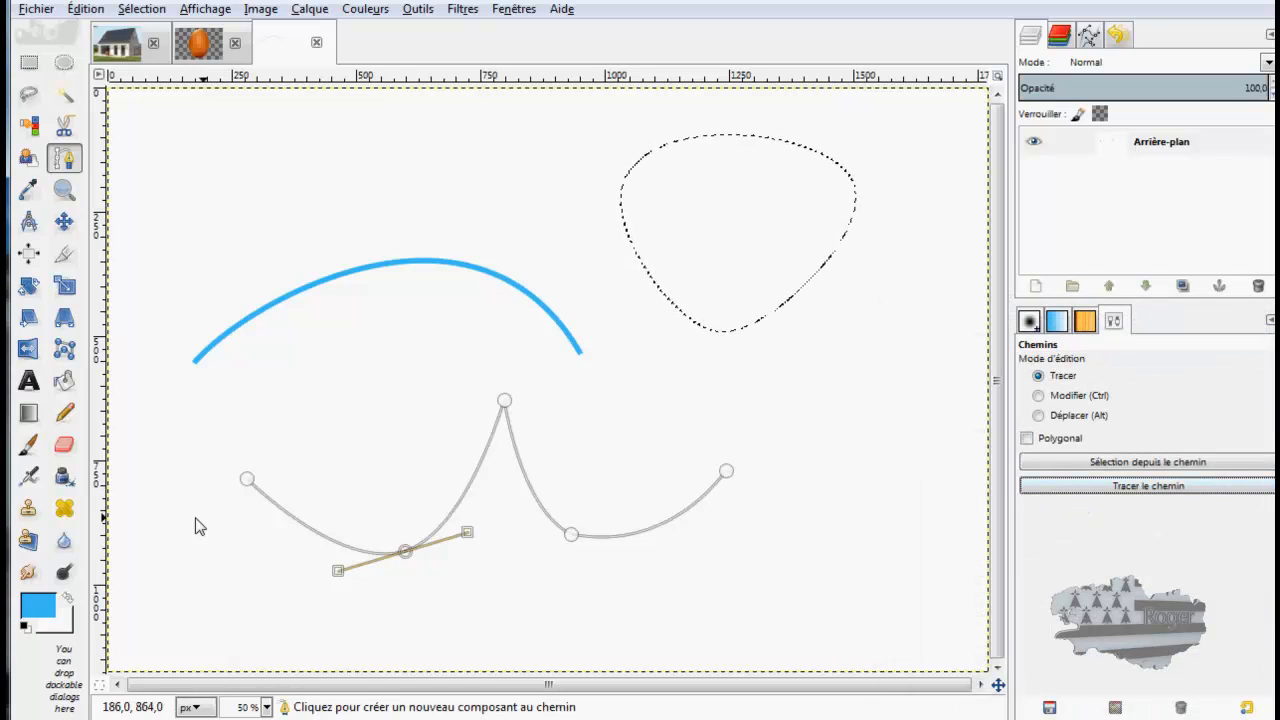
click(160, 12)
click(158, 55)
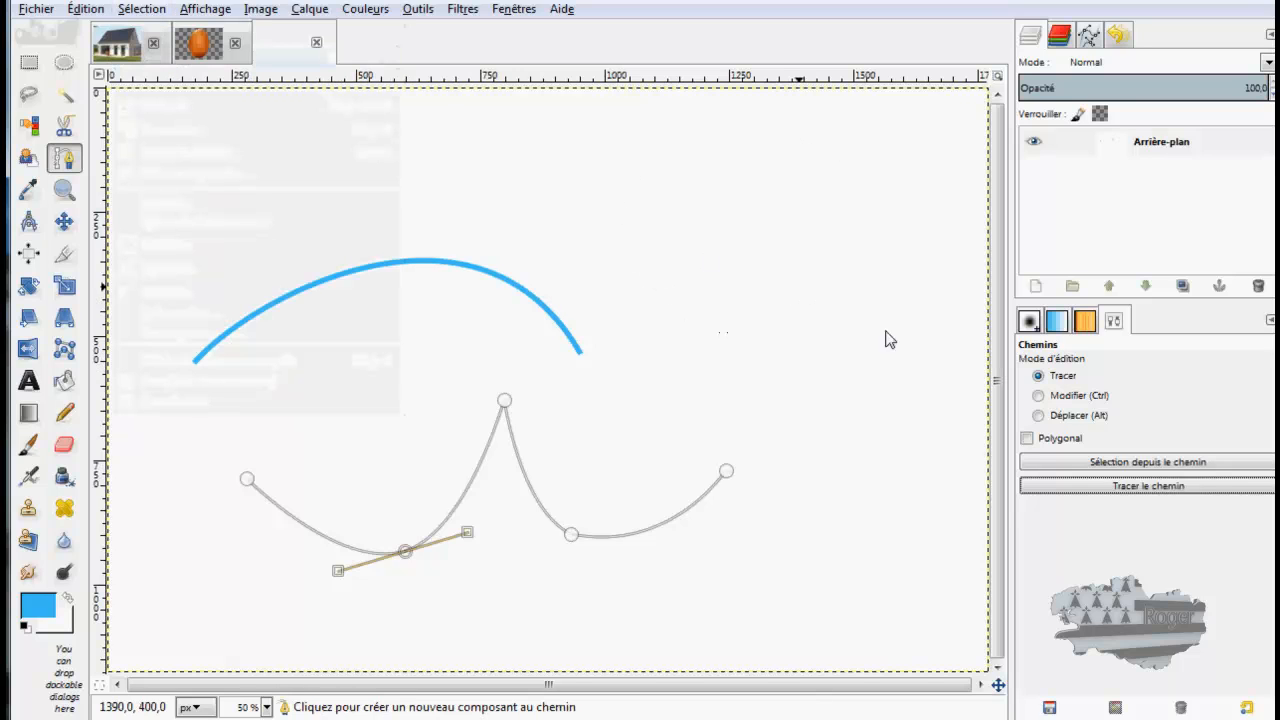
click(1148, 486)
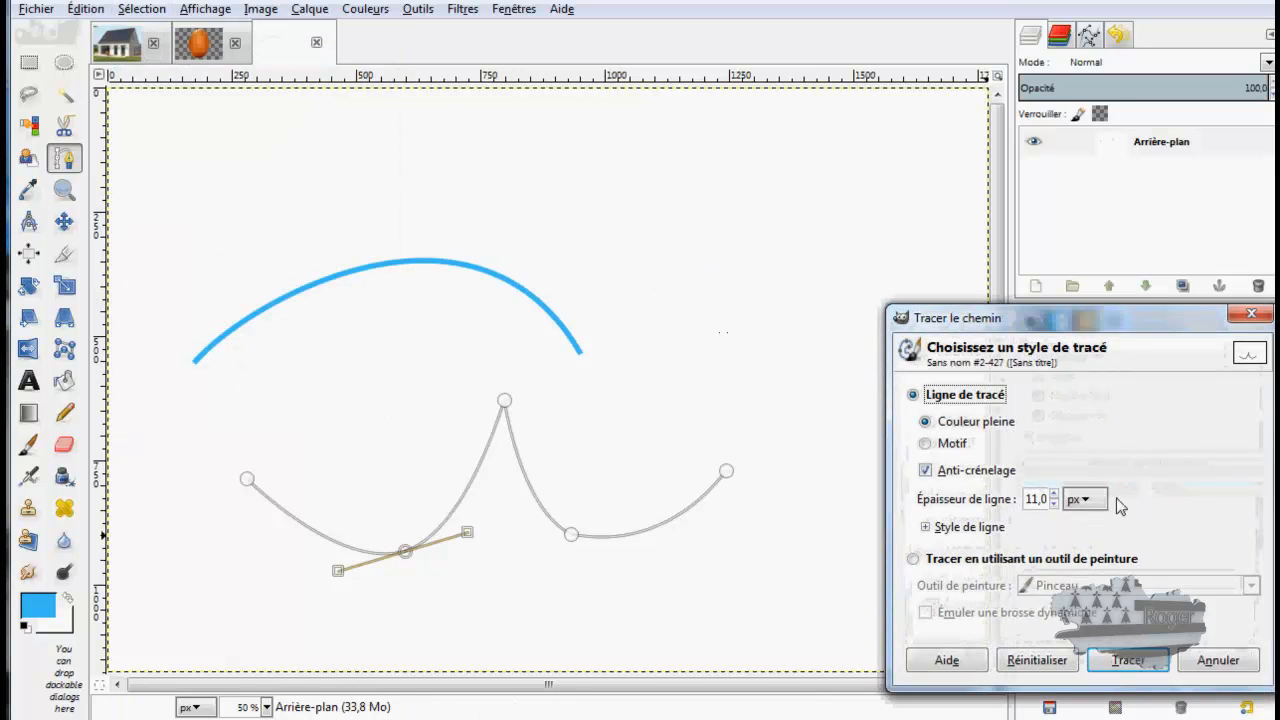
click(1128, 660)
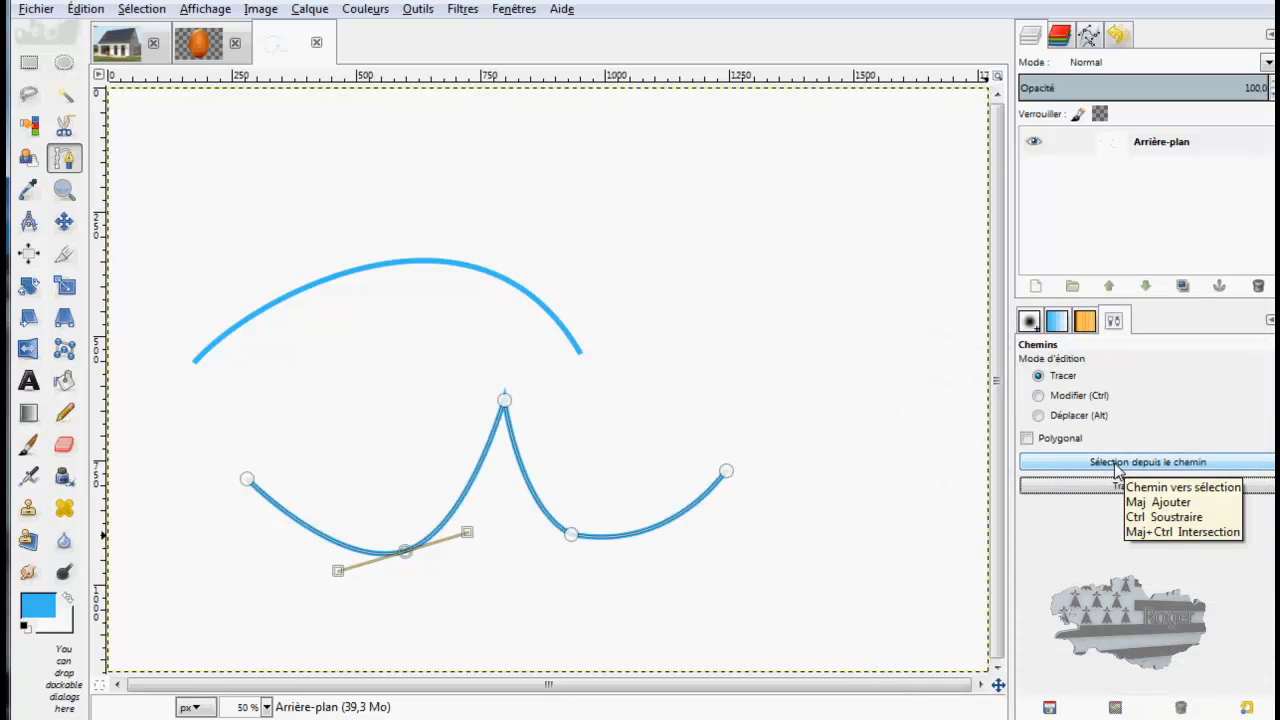
- Move the path's two end nodes well above the stroked line's ends and create a selection from the path
click(246, 479)
drag(247, 480, 282, 391)
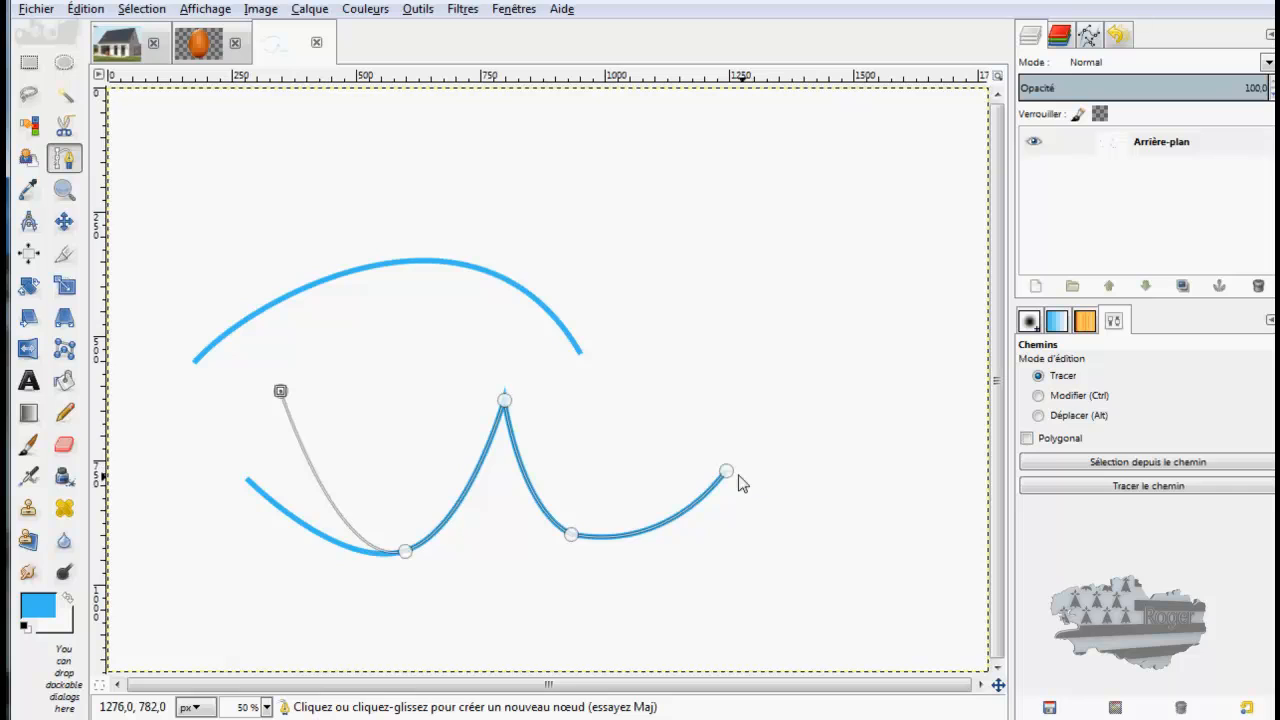
drag(728, 474, 735, 344)
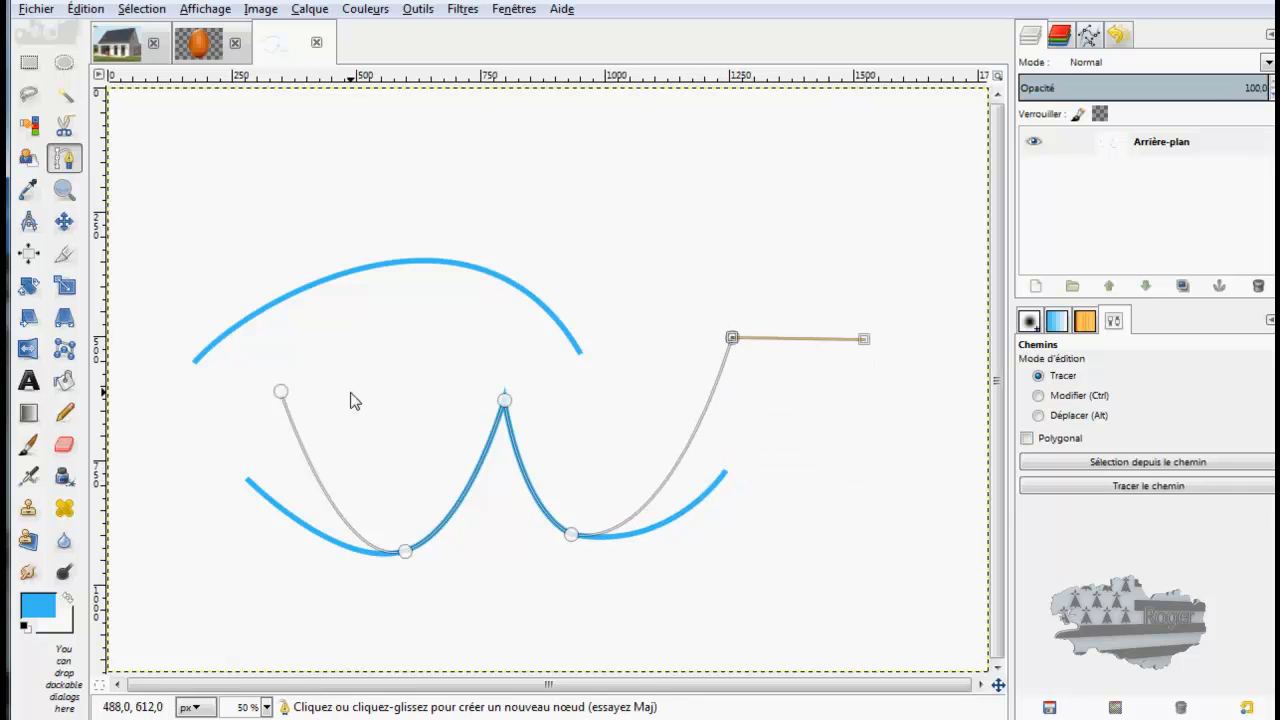
click(1148, 463)
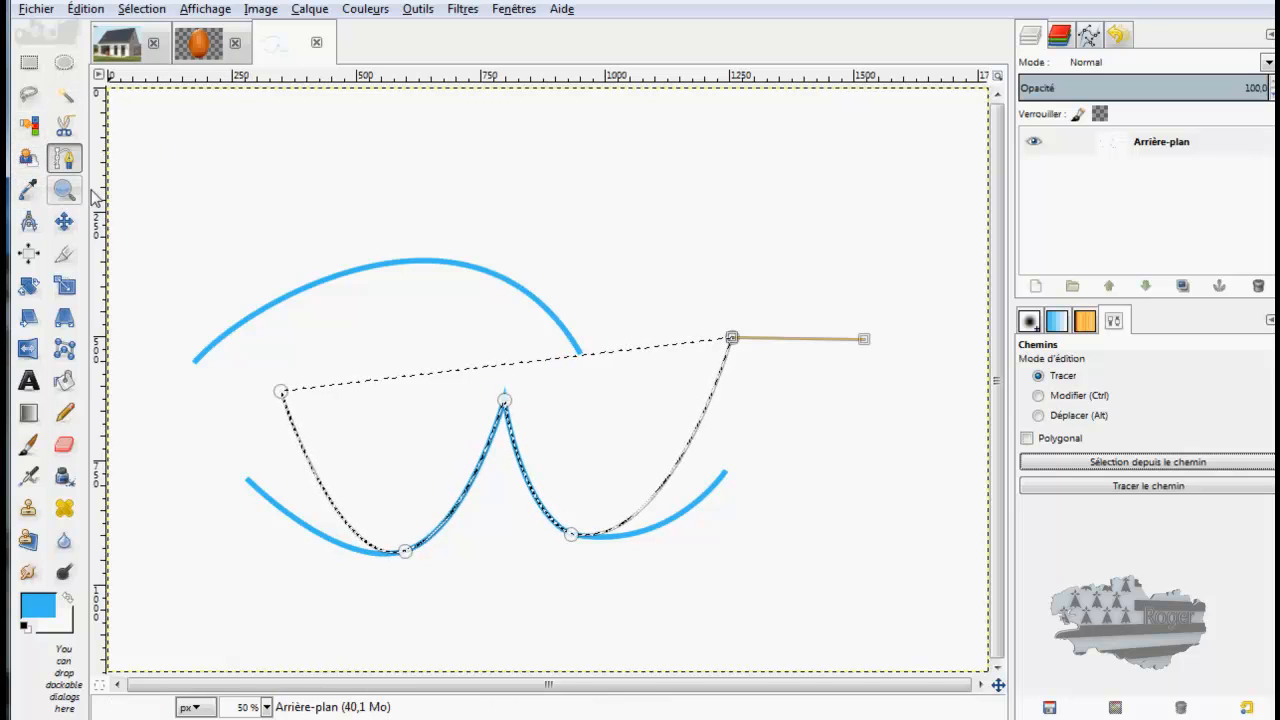
- Switch to the house image and use the Color Picker to sample the wooden post, the hedge, and finally the lawn as foreground colour
click(29, 194)
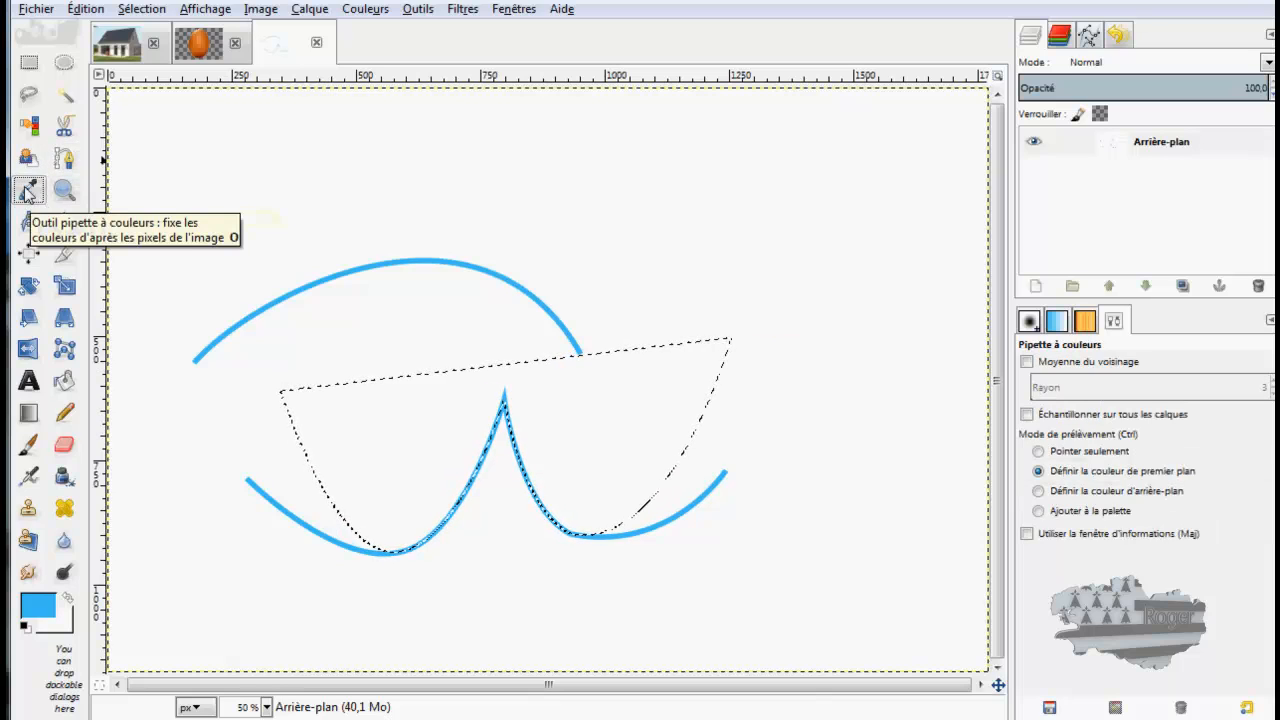
click(118, 48)
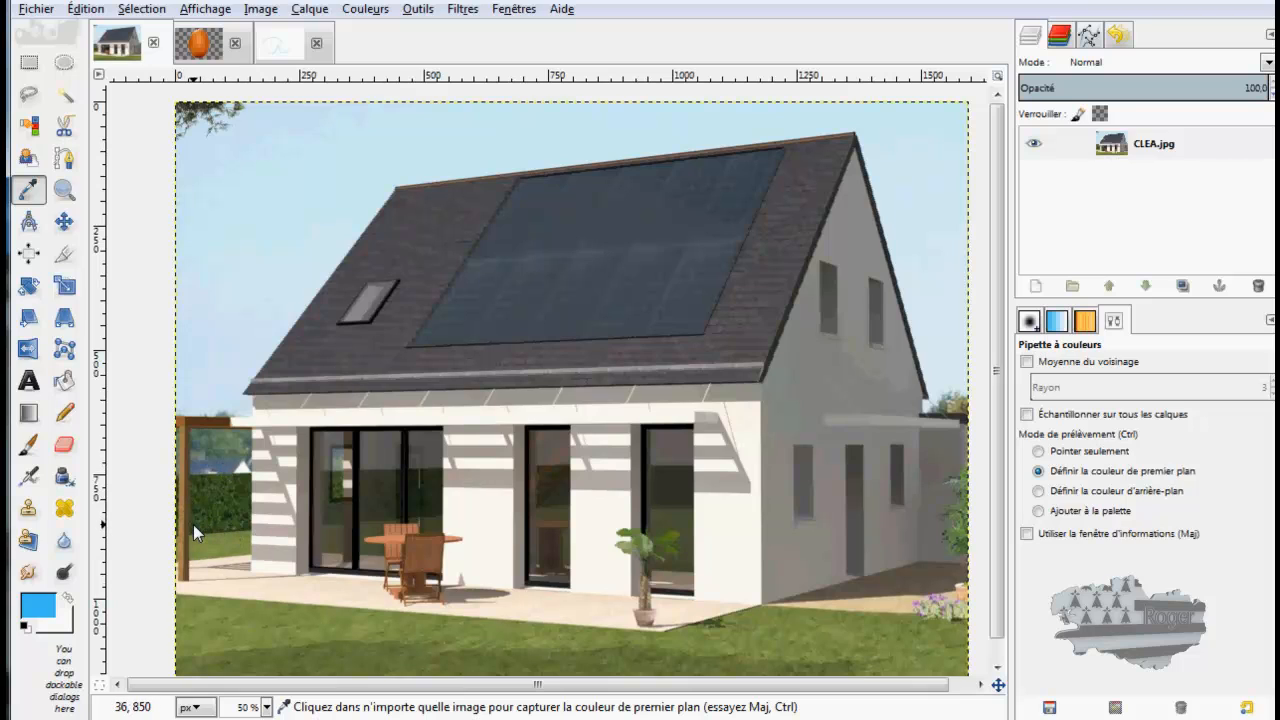
click(186, 550)
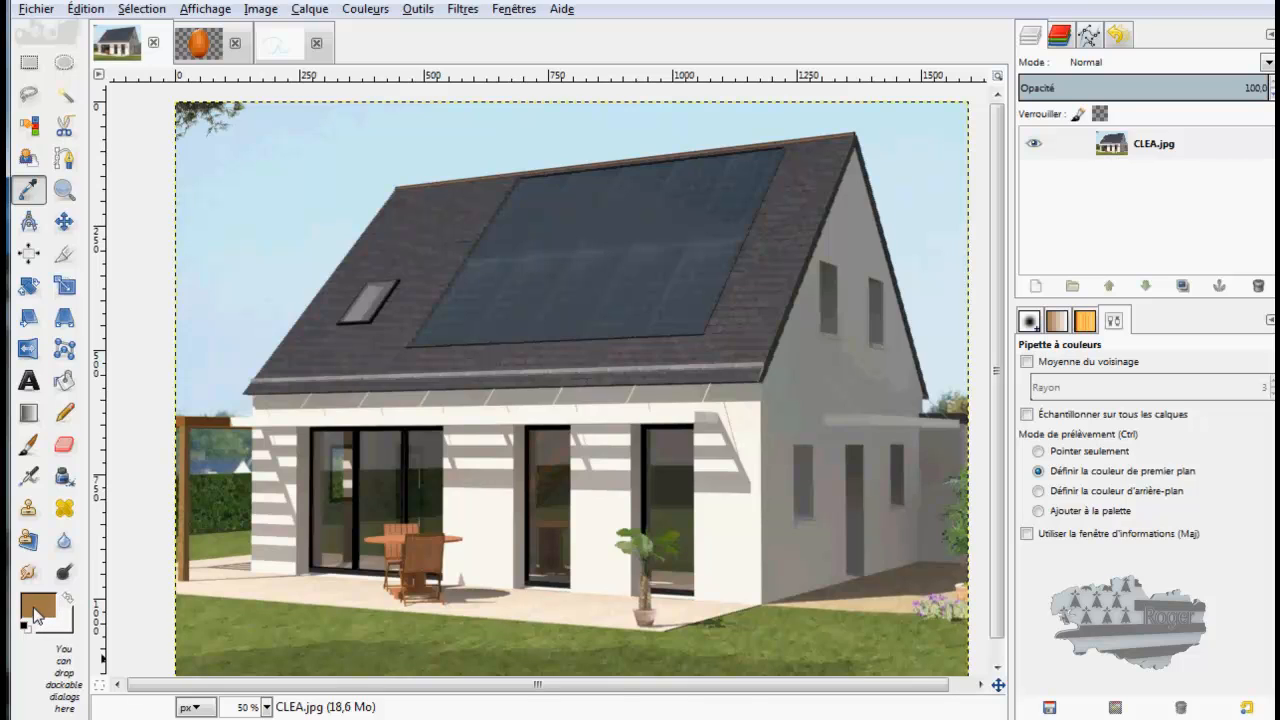
click(215, 510)
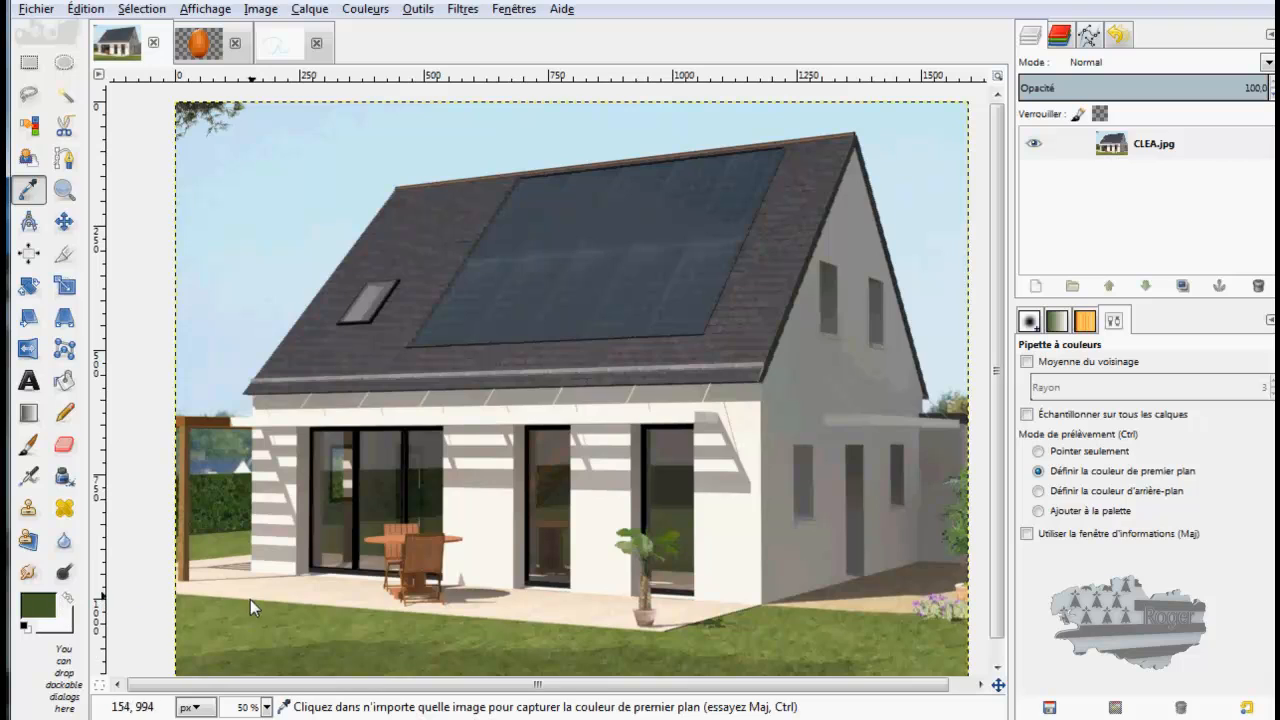
drag(218, 617, 336, 629)
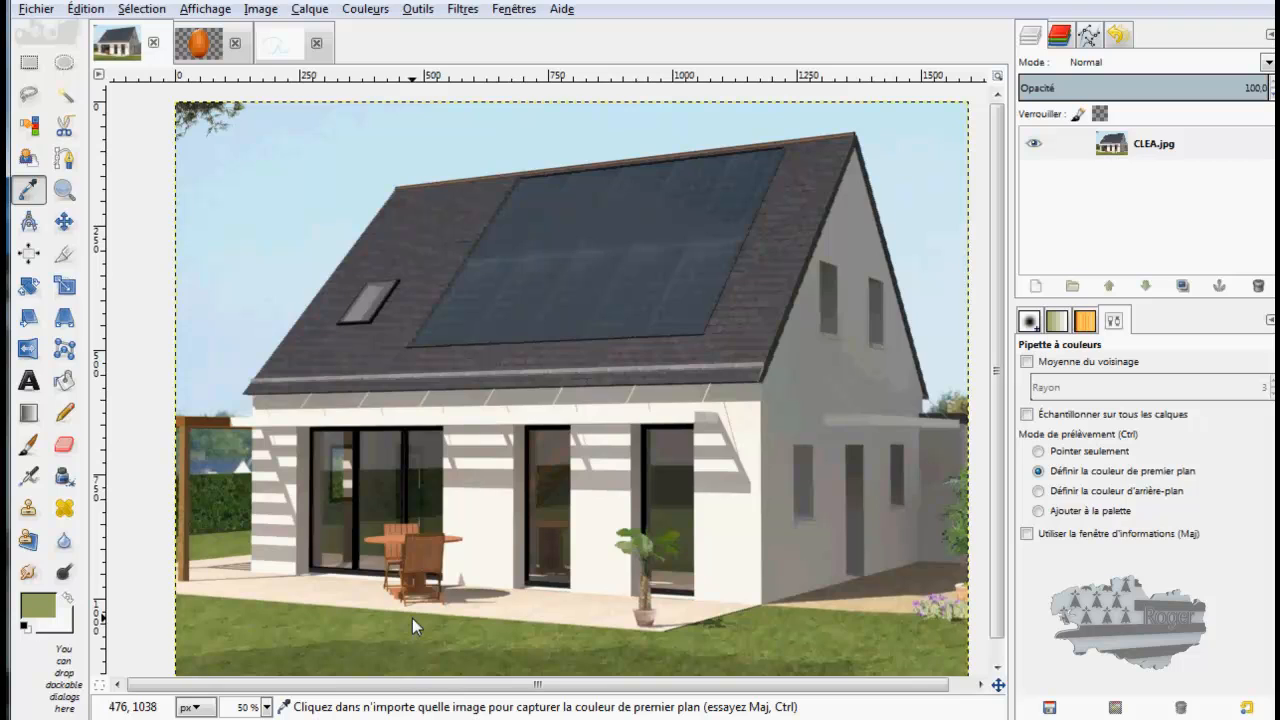
- Open the foreground colour editor for the sampled green, shift its window off the image's edge, and activate the Move tool
click(35, 611)
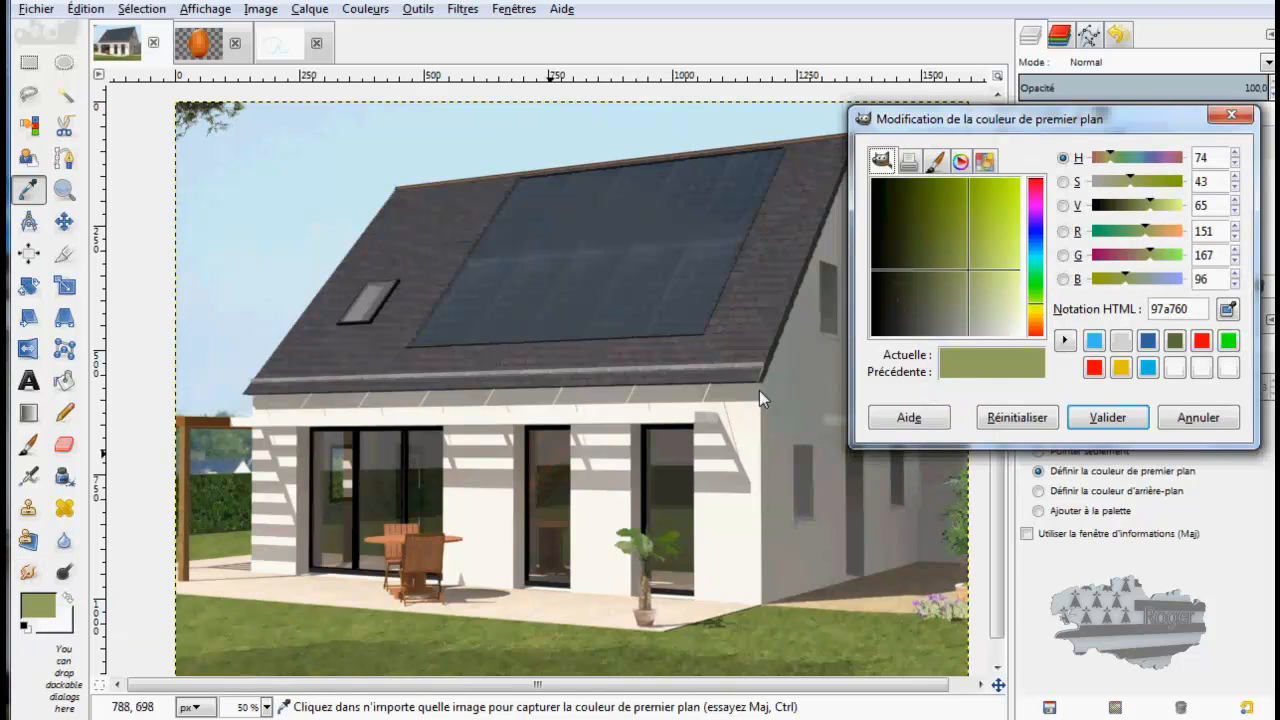
drag(1123, 115, 1065, 155)
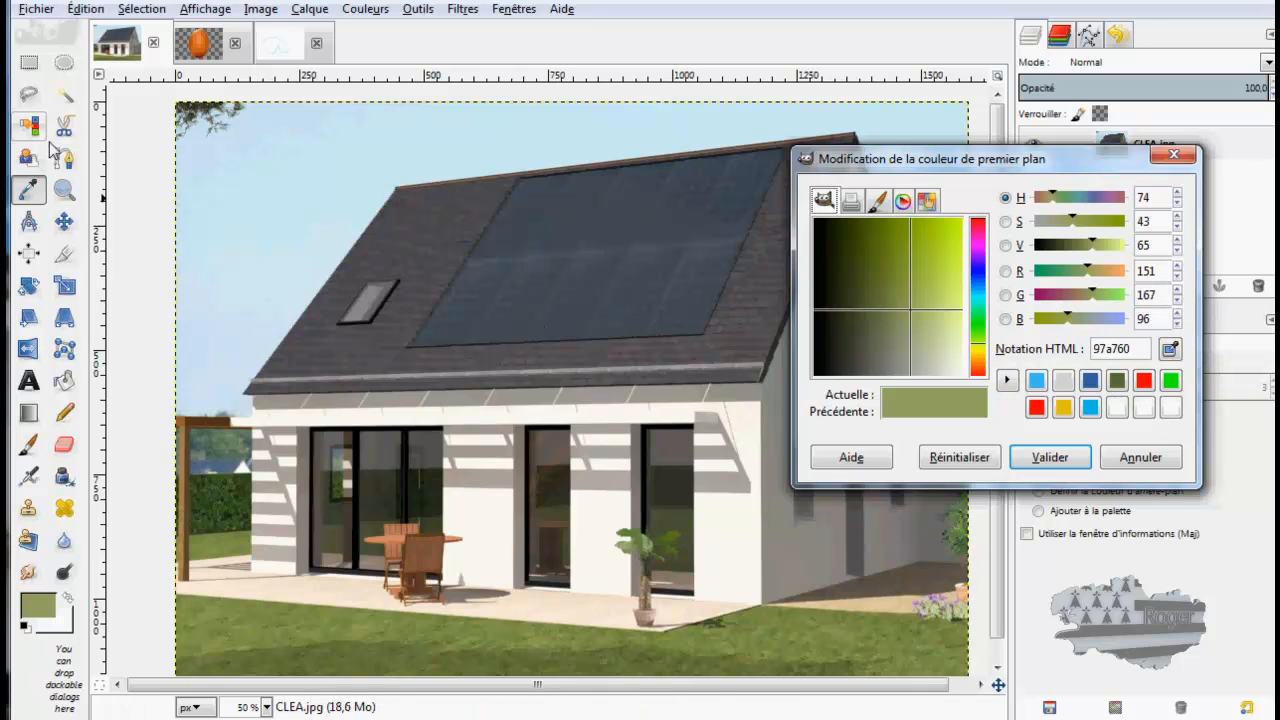
click(74, 226)
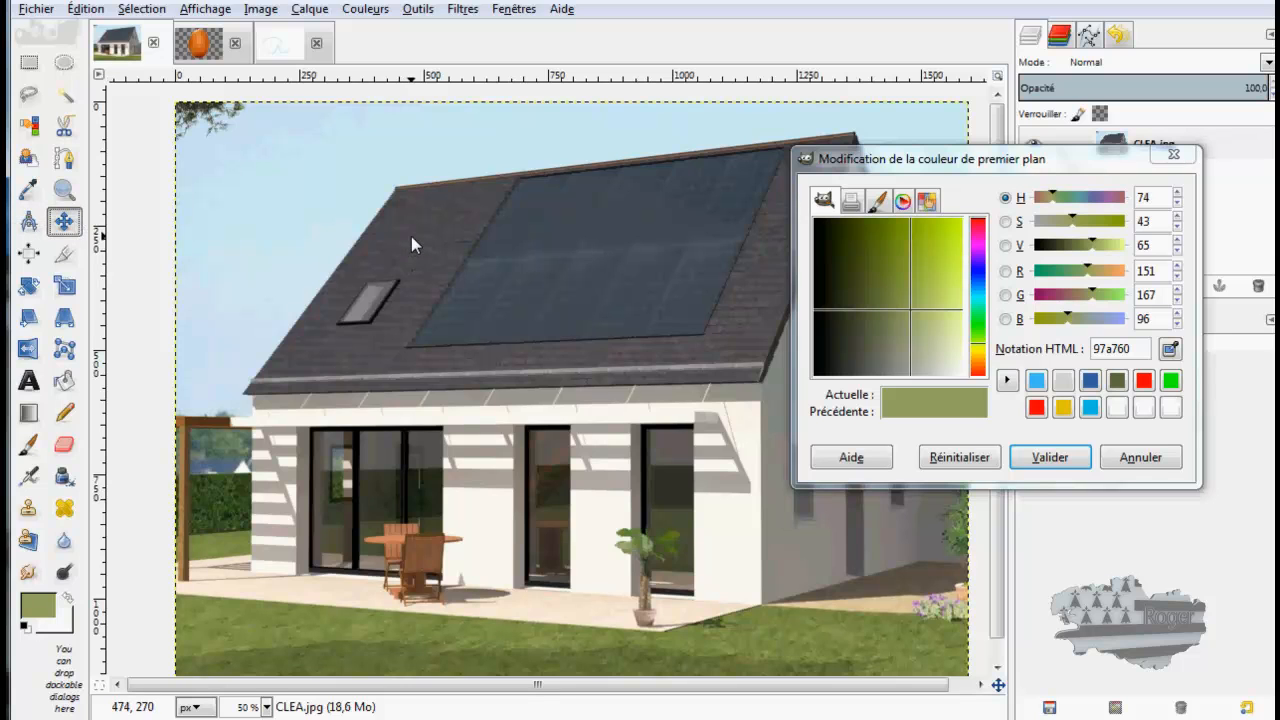
- Sample the shaded wall below the roof and then the sky with the colour editor's eyedropper, and cancel the foreground colour change
mouse_move(416, 241)
mouse_down()
mouse_move(398, 256)
mouse_move(410, 236)
mouse_up()
click(1170, 348)
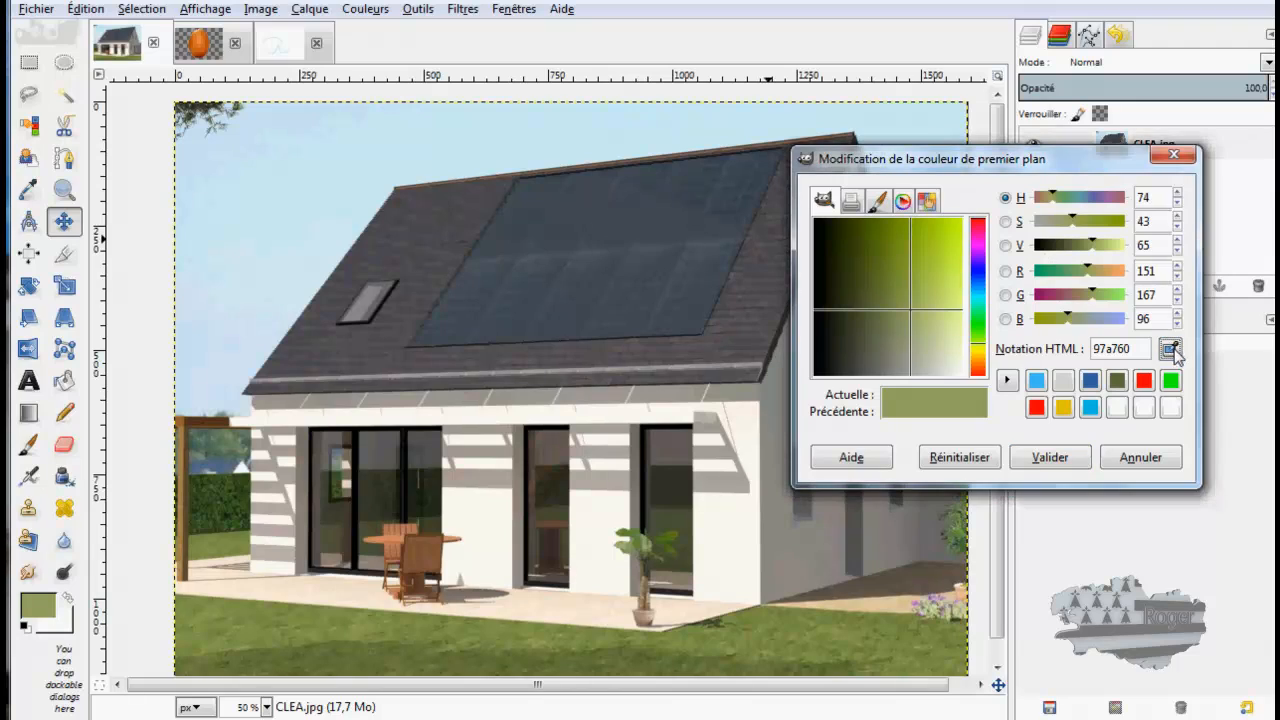
click(587, 398)
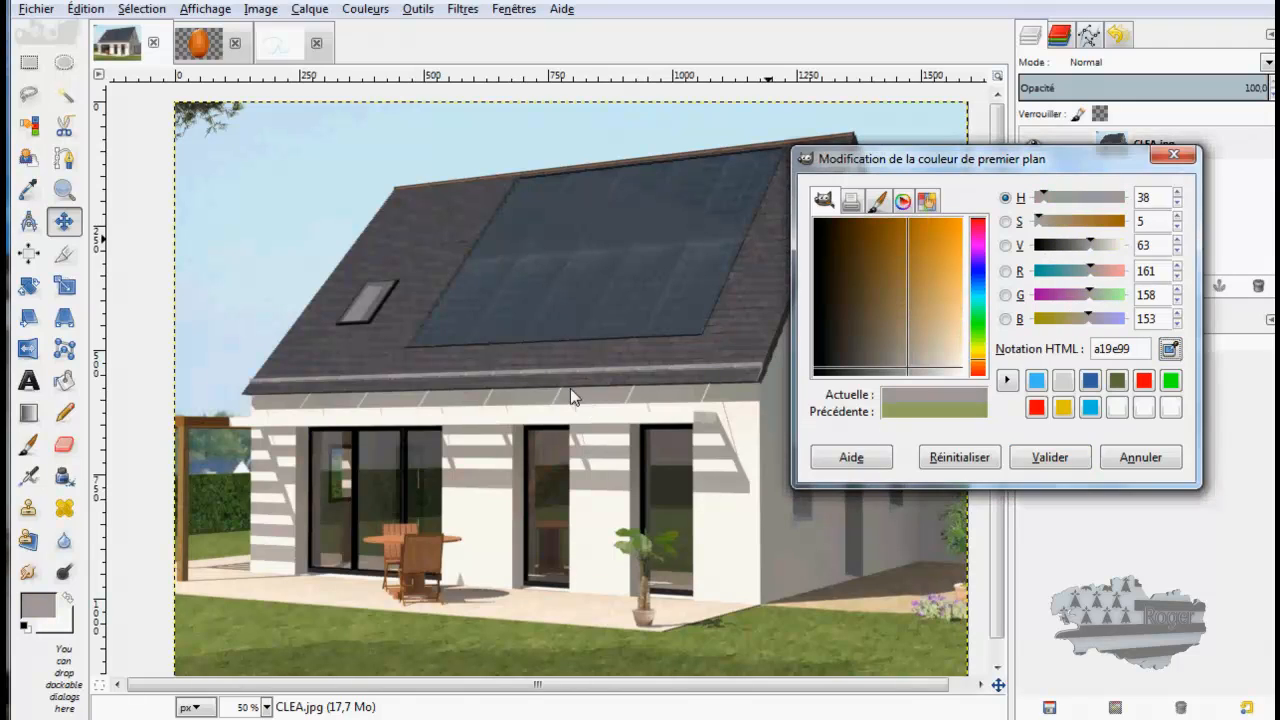
click(257, 148)
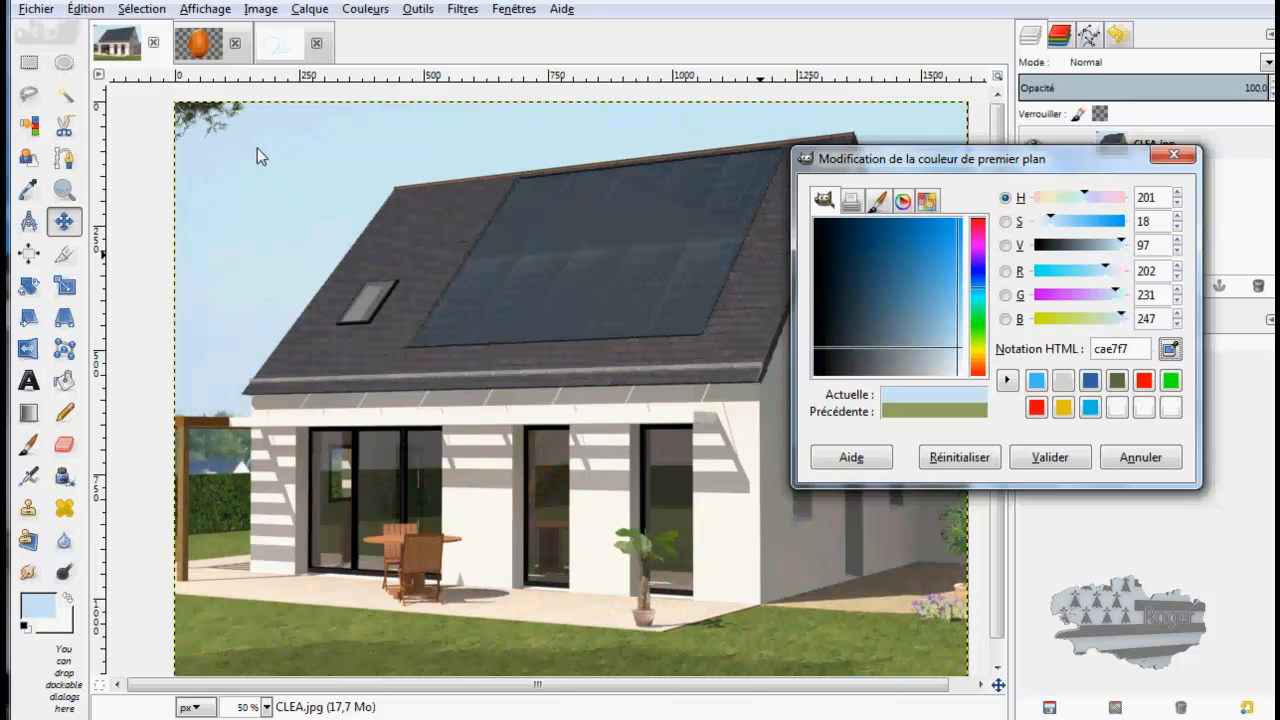
click(1156, 462)
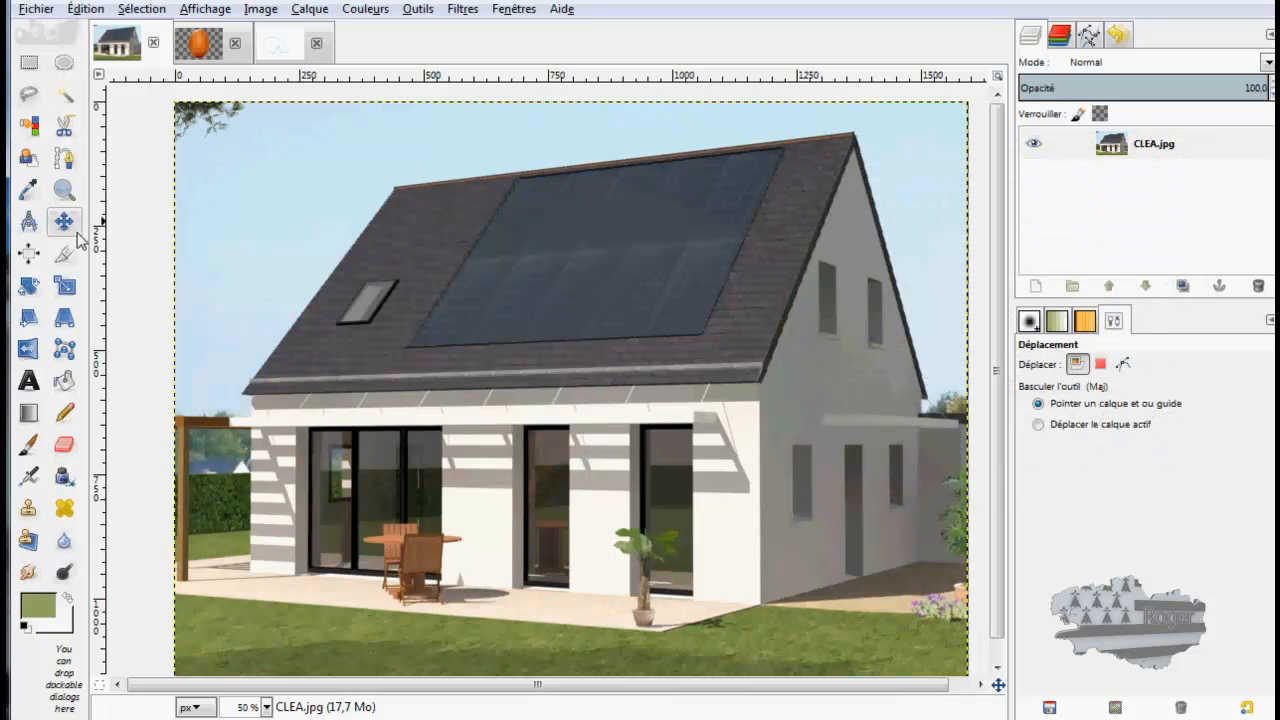
- Use the Zoom tool on the sky beside the roof to zoom in, out to 18.2%, and back in to 66.7%
click(64, 190)
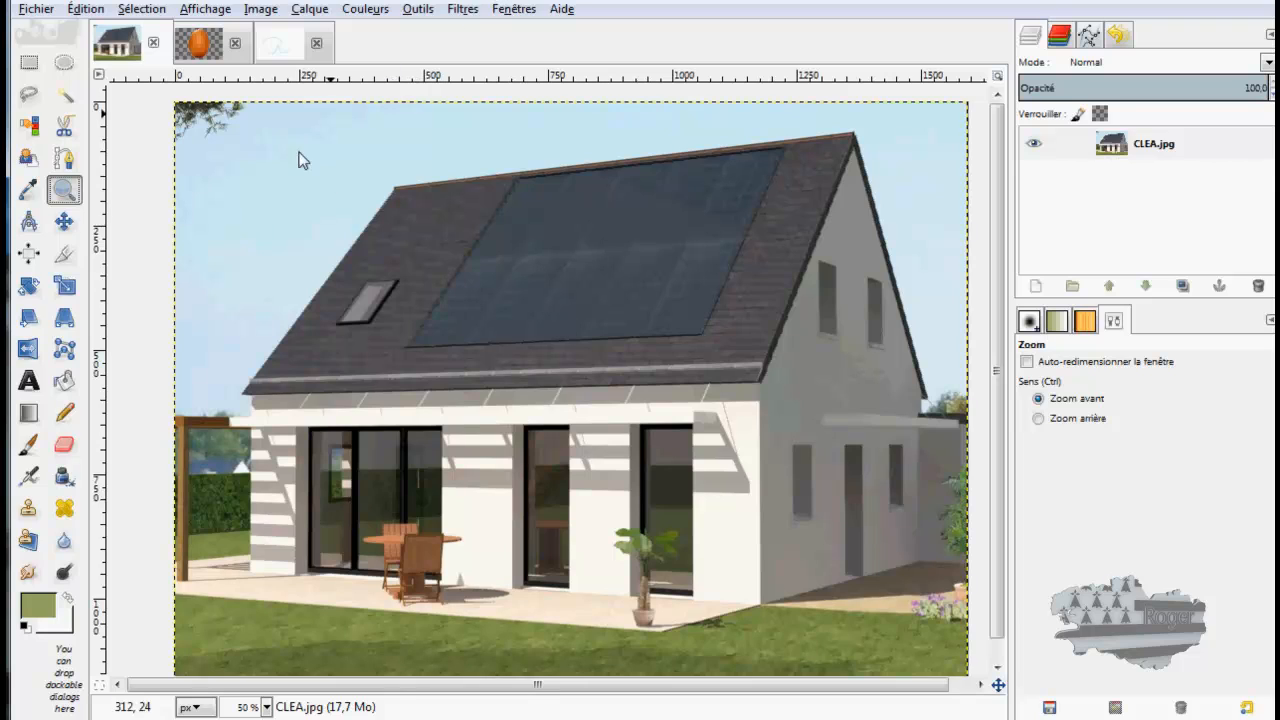
click(253, 238)
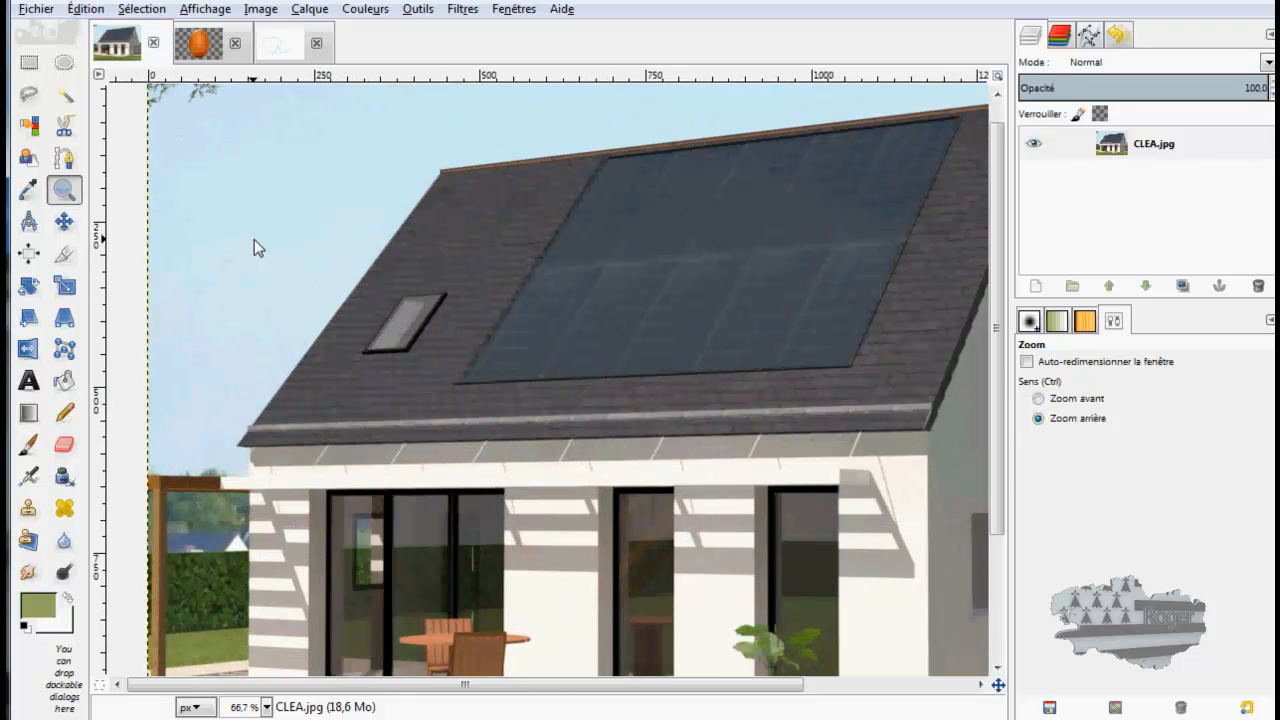
key(ctrl)
click(284, 249)
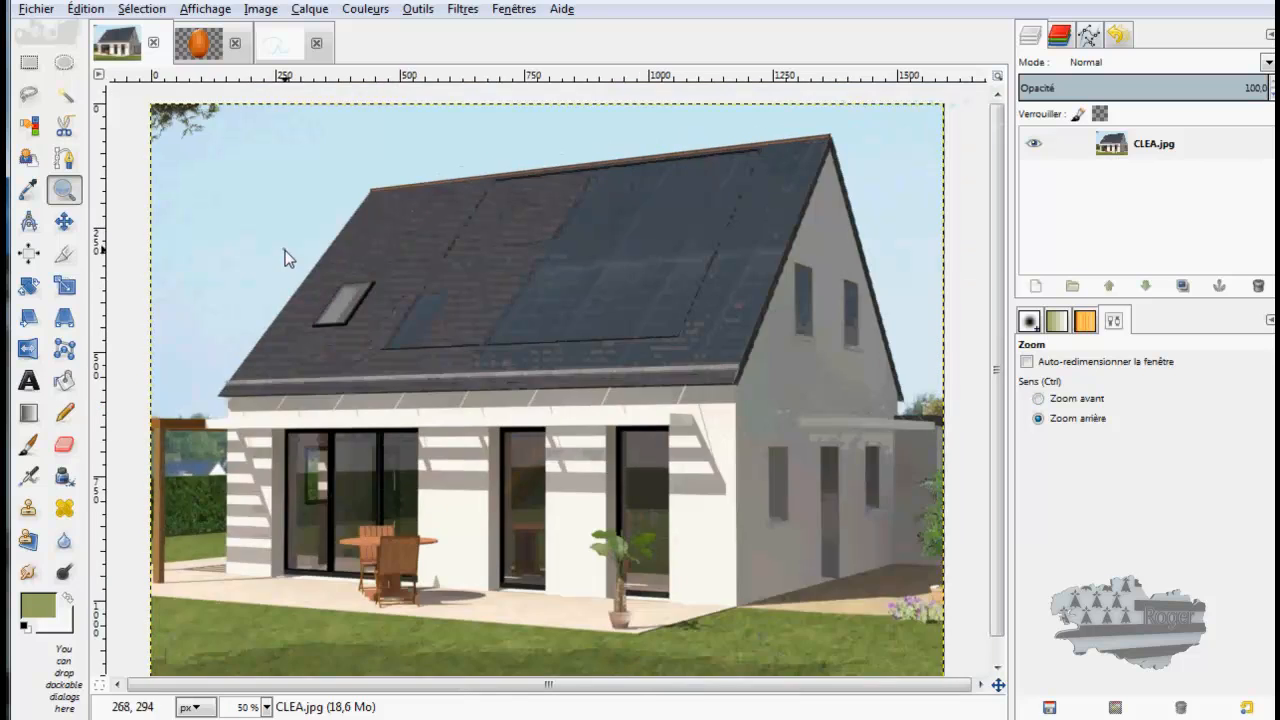
click(285, 250)
click(285, 250)
click(285, 255)
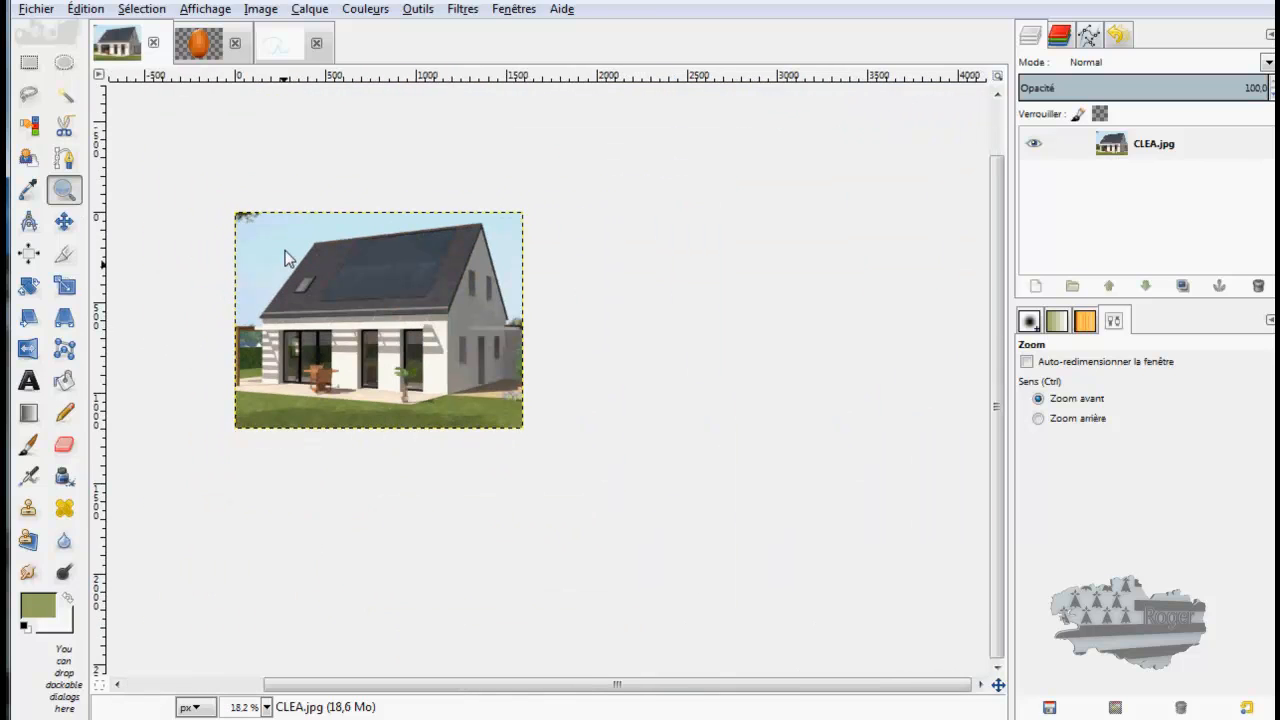
click(285, 258)
click(286, 258)
click(287, 259)
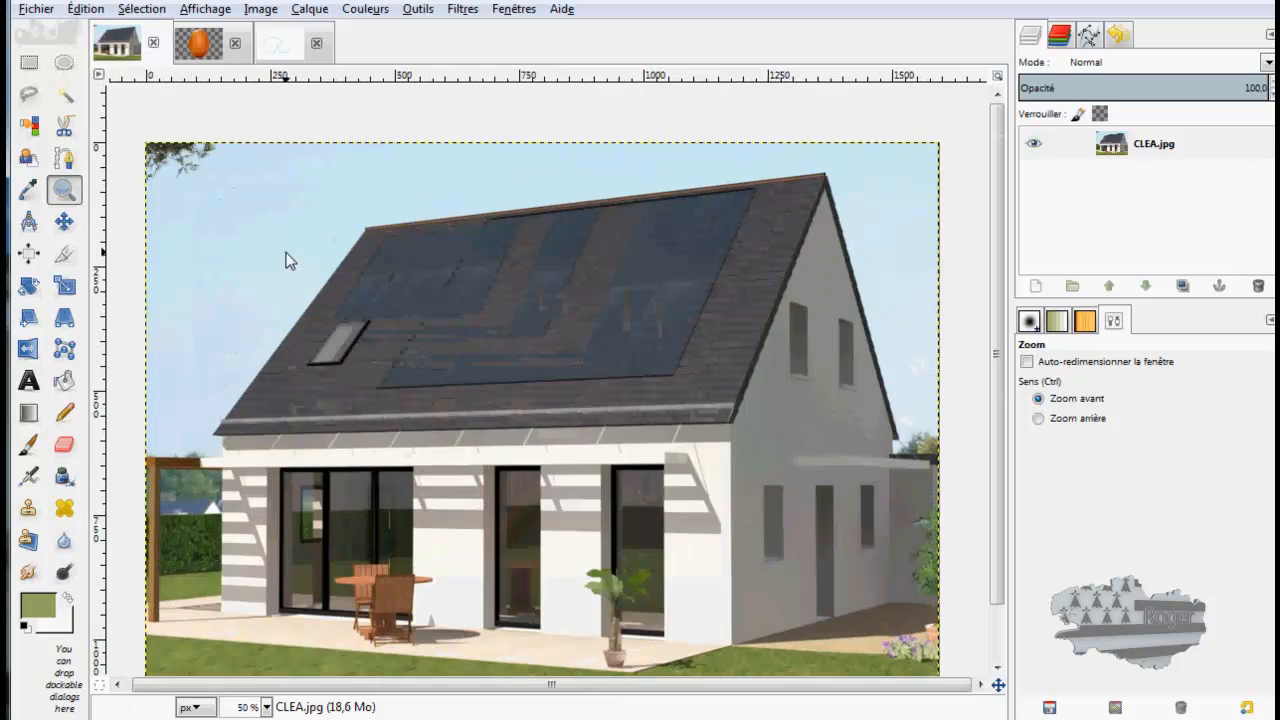
click(286, 259)
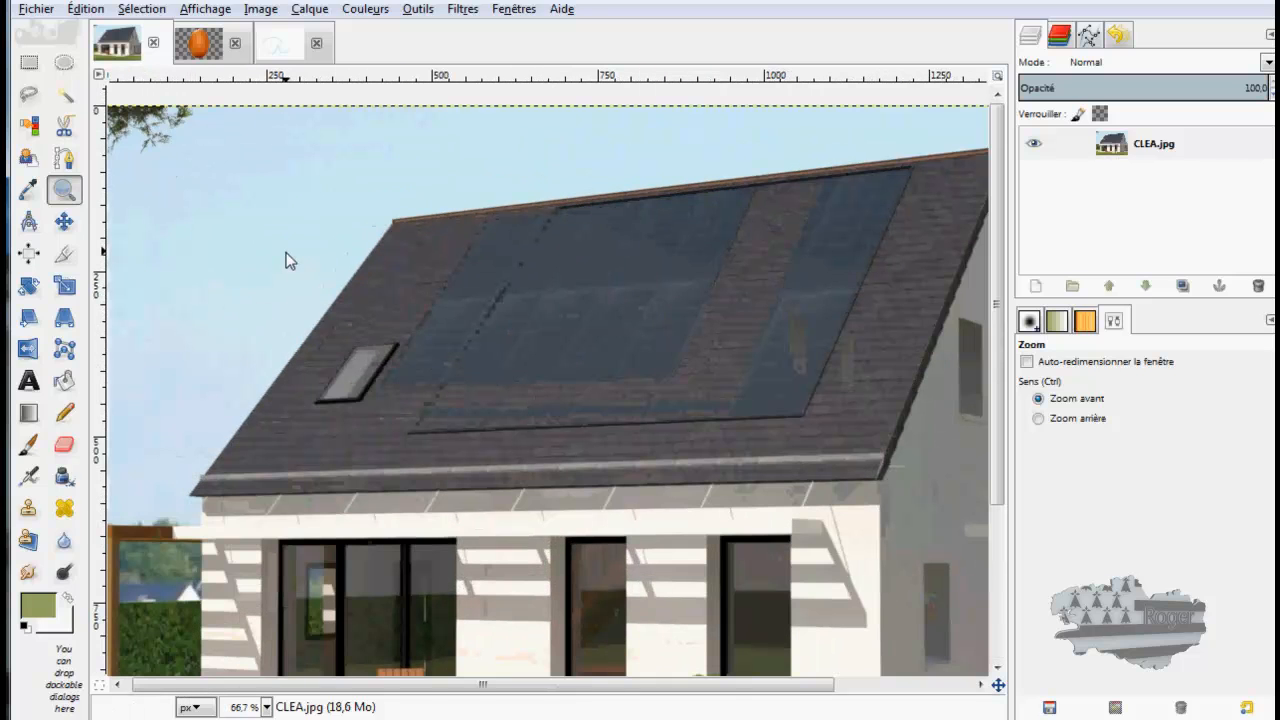
- Zoom the house image out to 33.3%, in to 66.7%, and finally to 50%
scroll(340, 290, down, 3)
ctrl+click(342, 293)
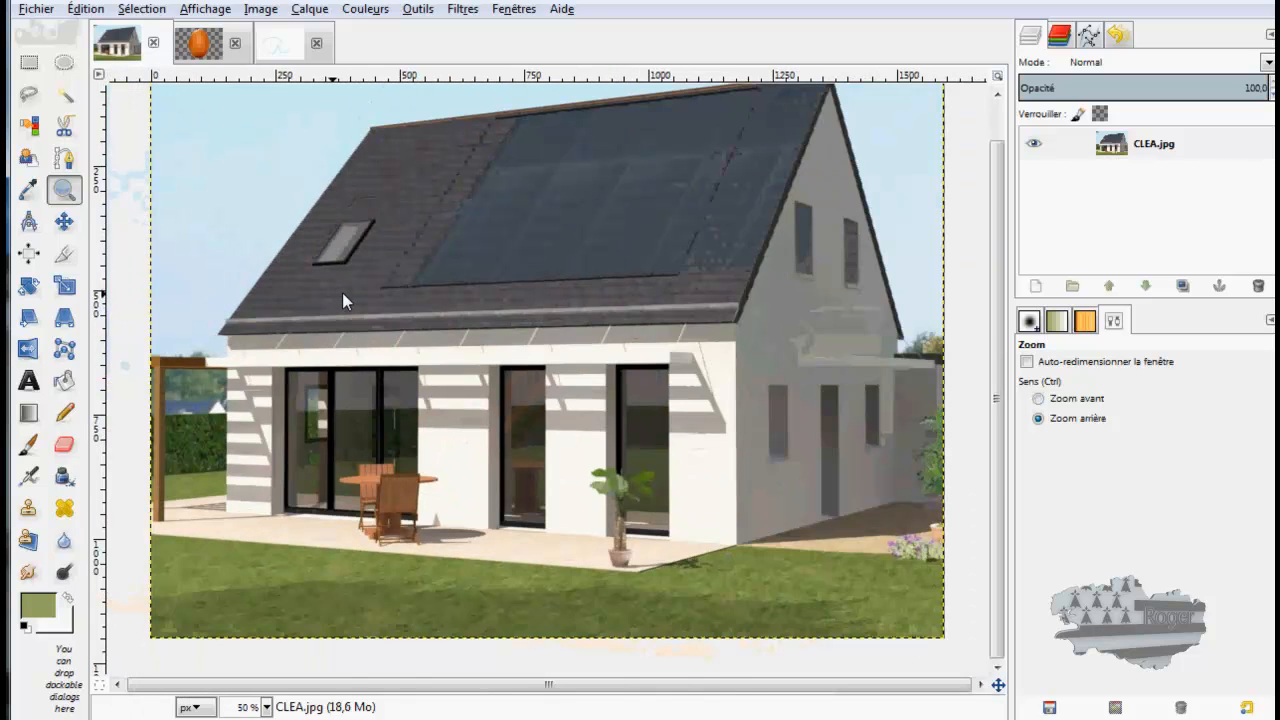
ctrl+click(342, 293)
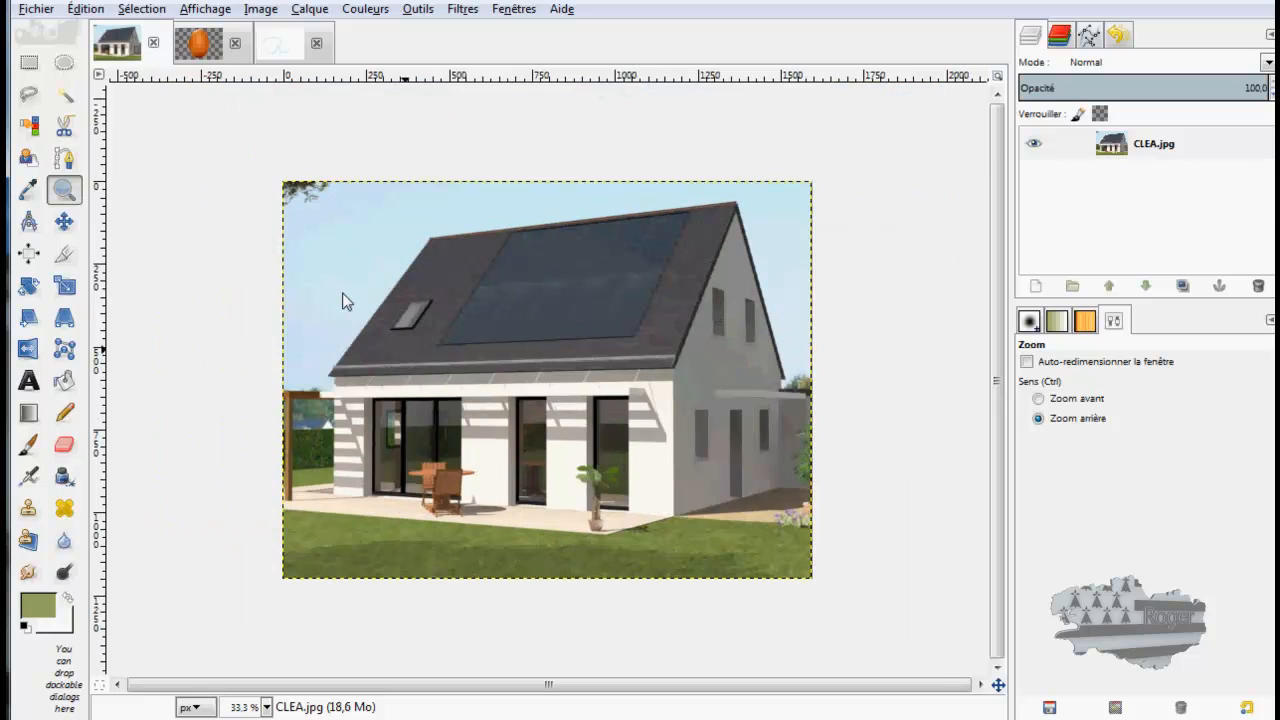
scroll(342, 300, up, 1)
scroll(342, 292, up, 1)
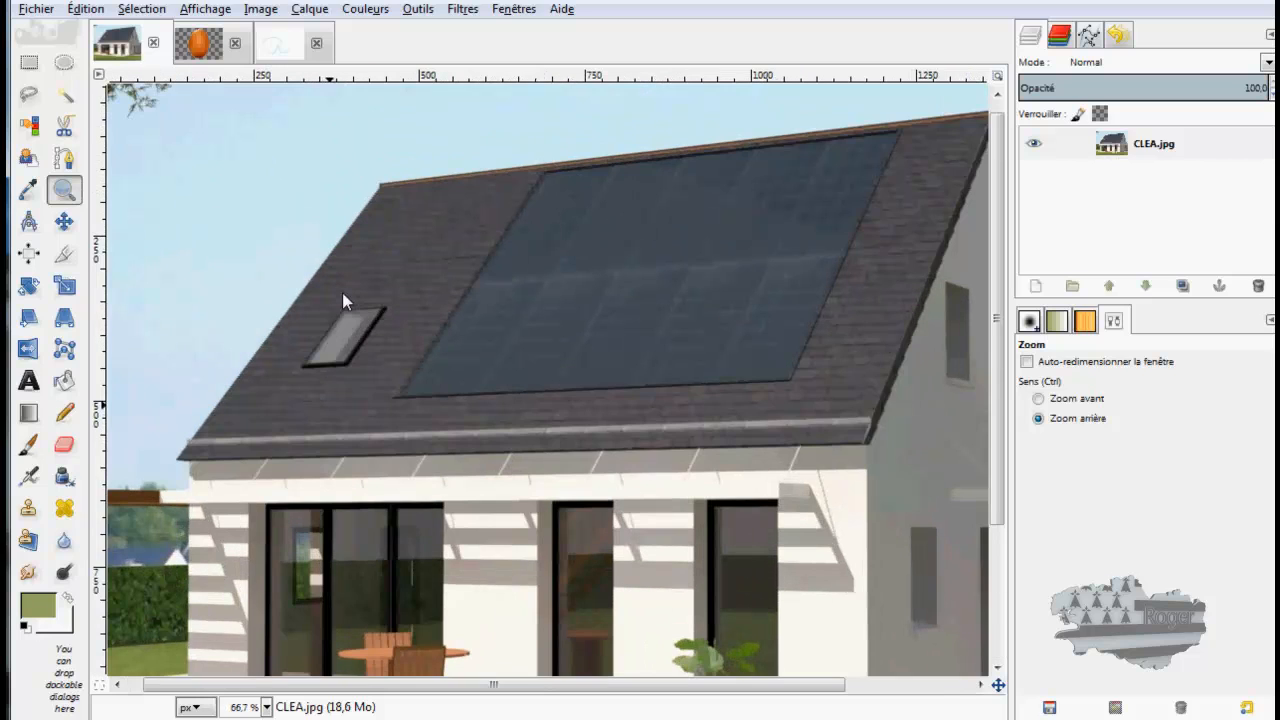
scroll(342, 292, down, 1)
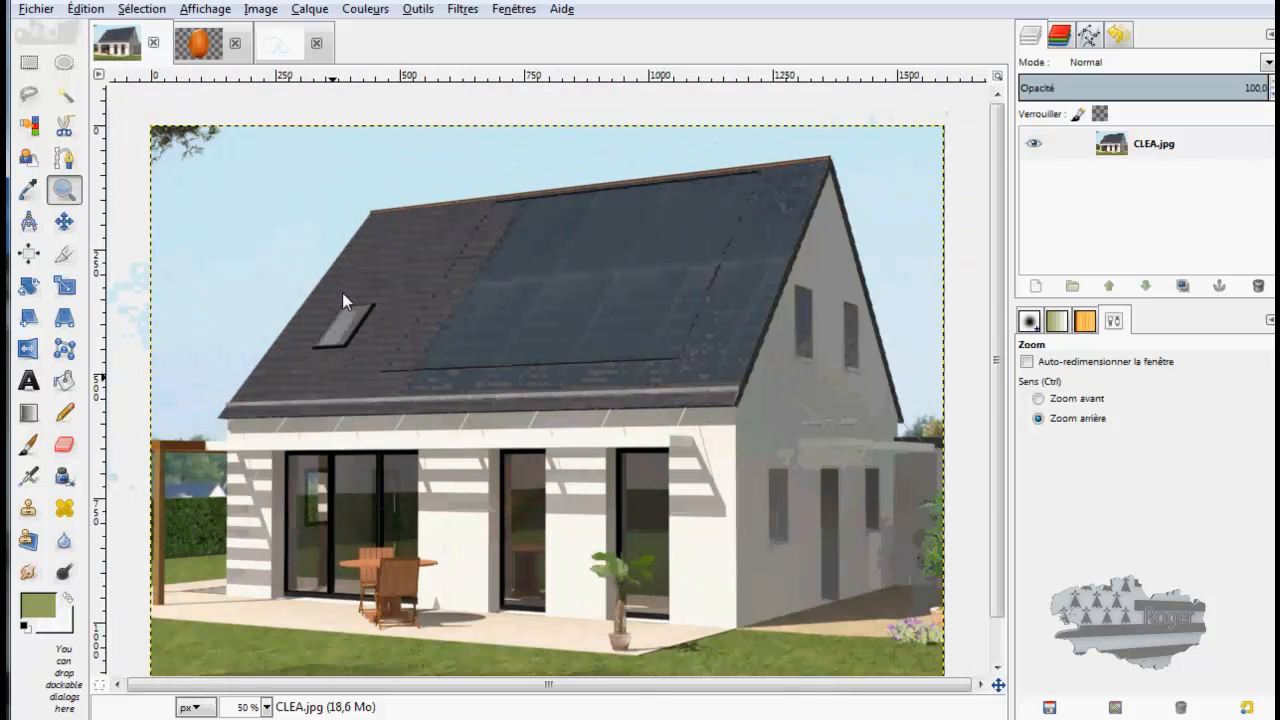
- With the Move tool active, zoom the house image in and out to 33.3%, and pan the view down and back up
click(64, 221)
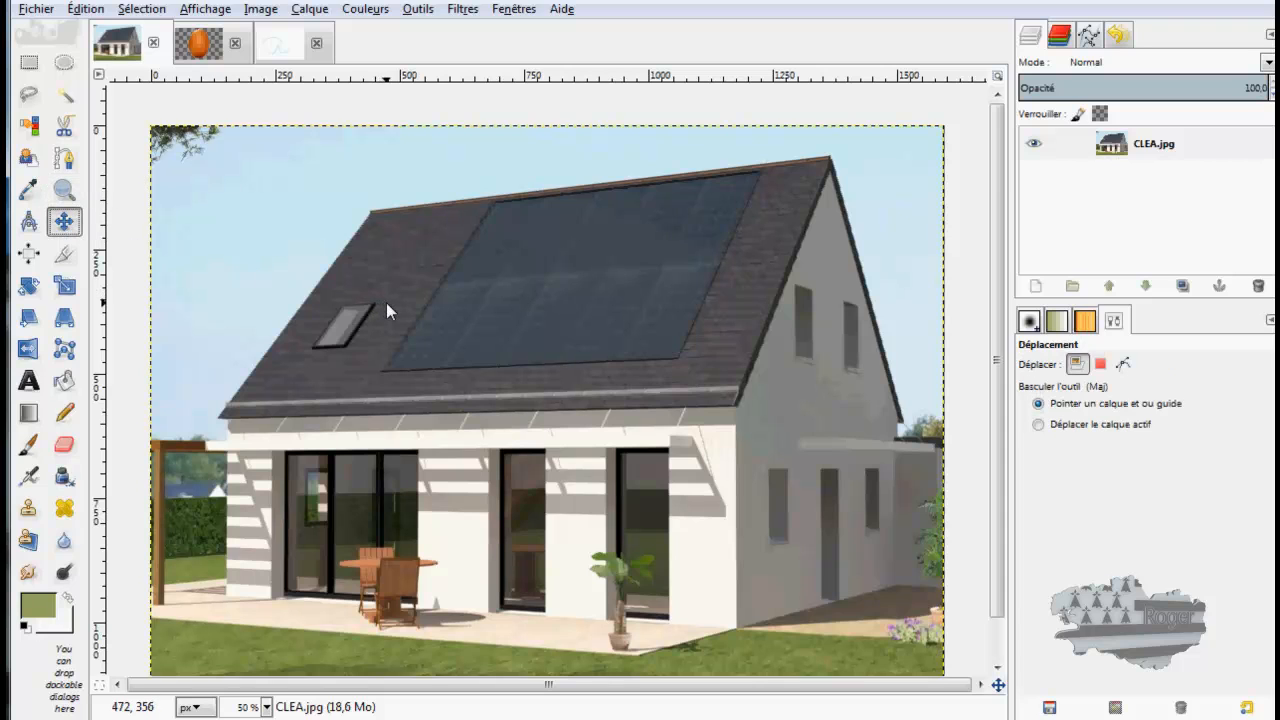
scroll(406, 319, up, 1)
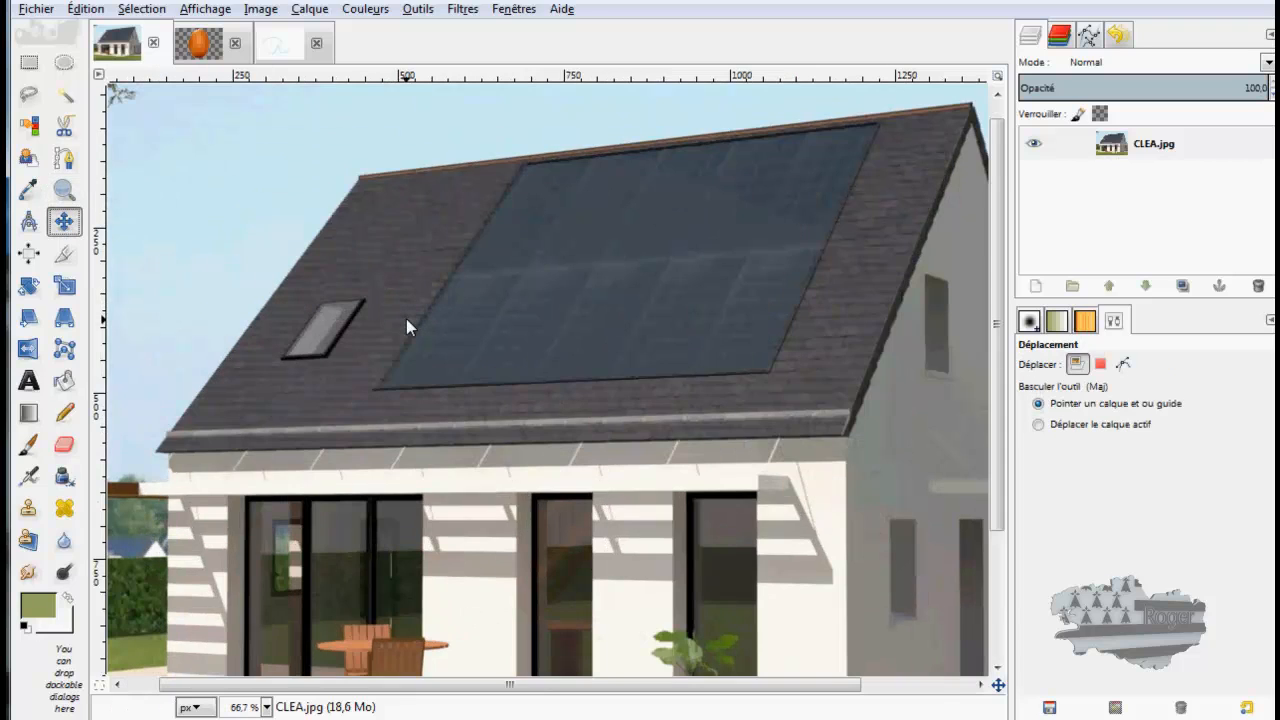
scroll(406, 319, down, 1)
scroll(408, 320, down, 3)
scroll(410, 320, up, 4)
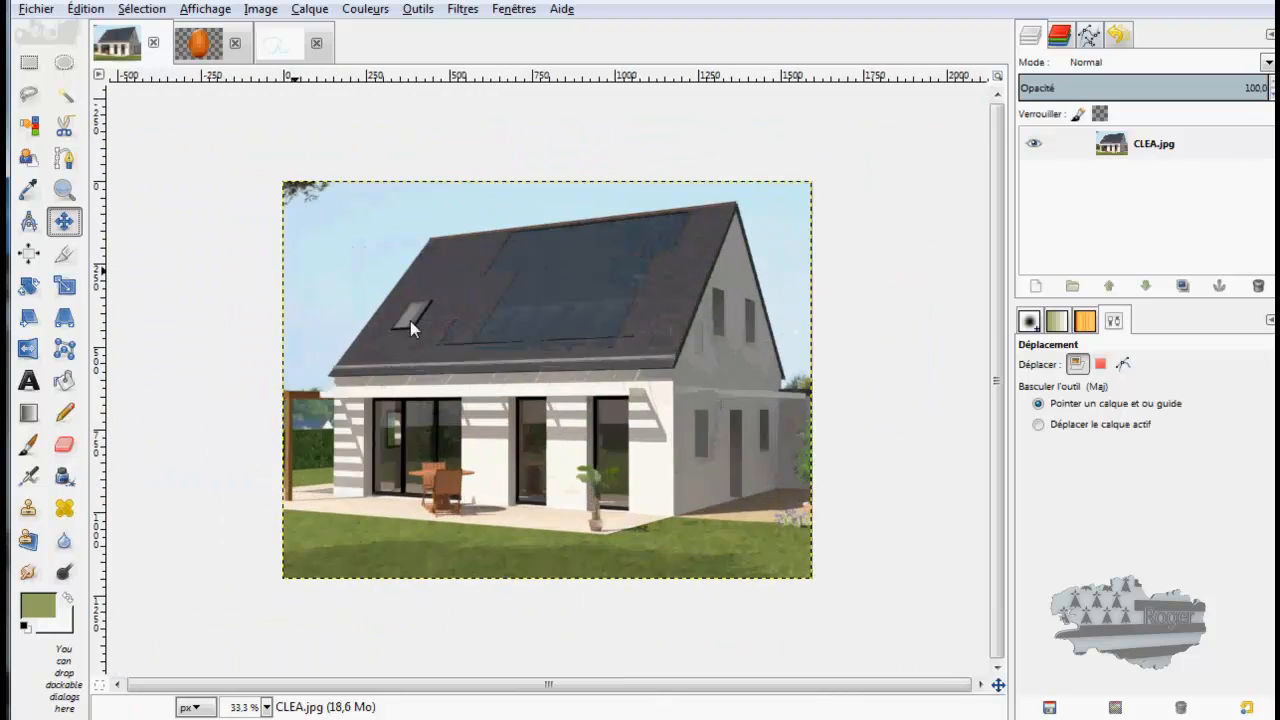
scroll(410, 321, down, 3)
scroll(410, 321, up, 2)
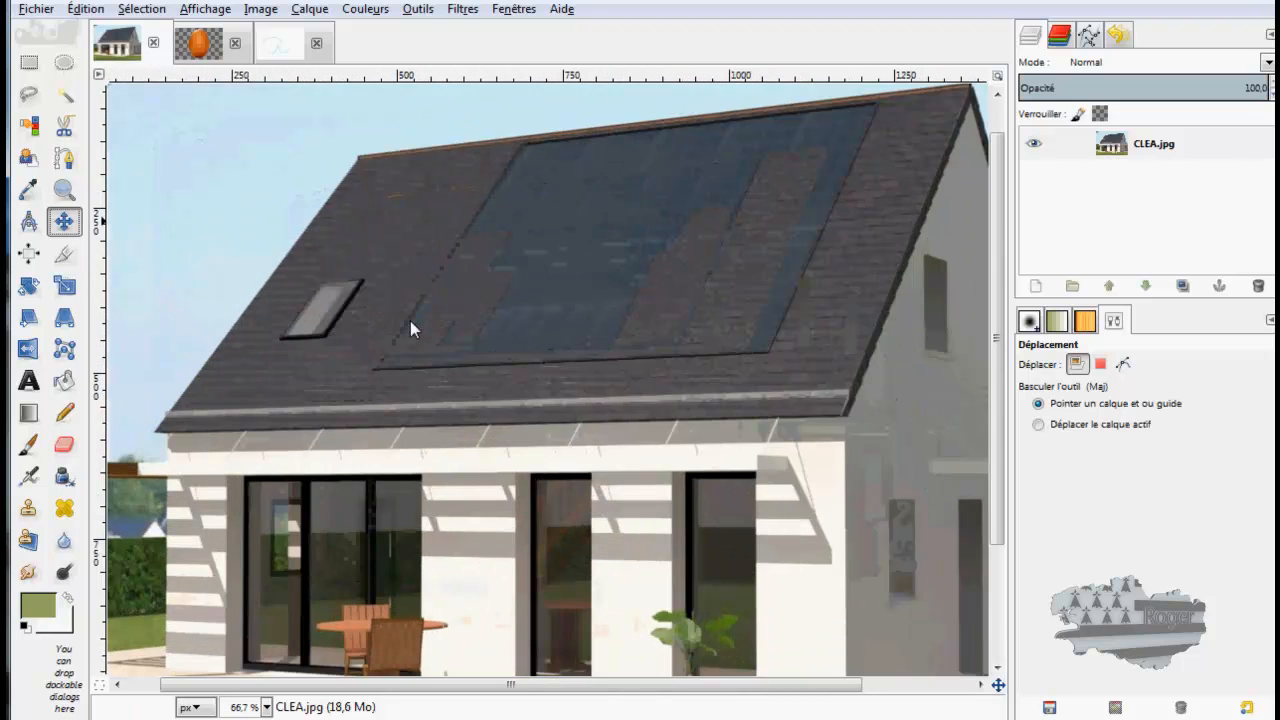
scroll(410, 321, down, 1)
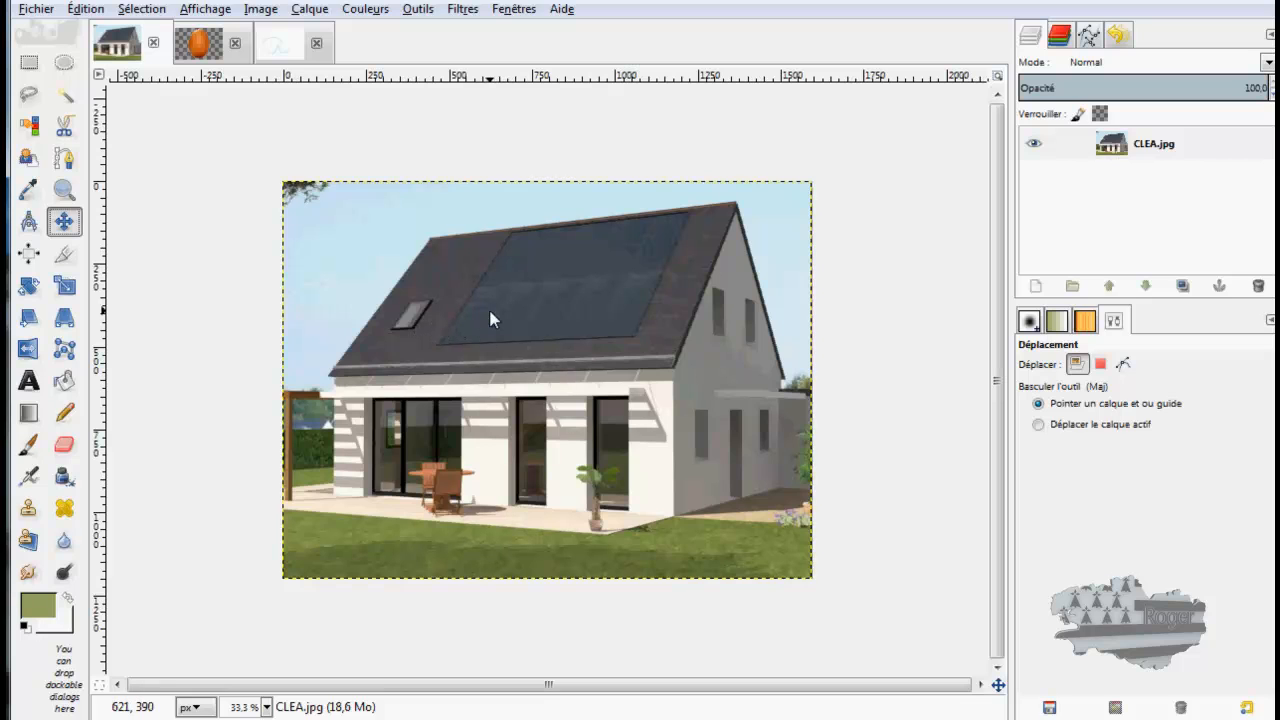
drag(490, 312, 474, 477)
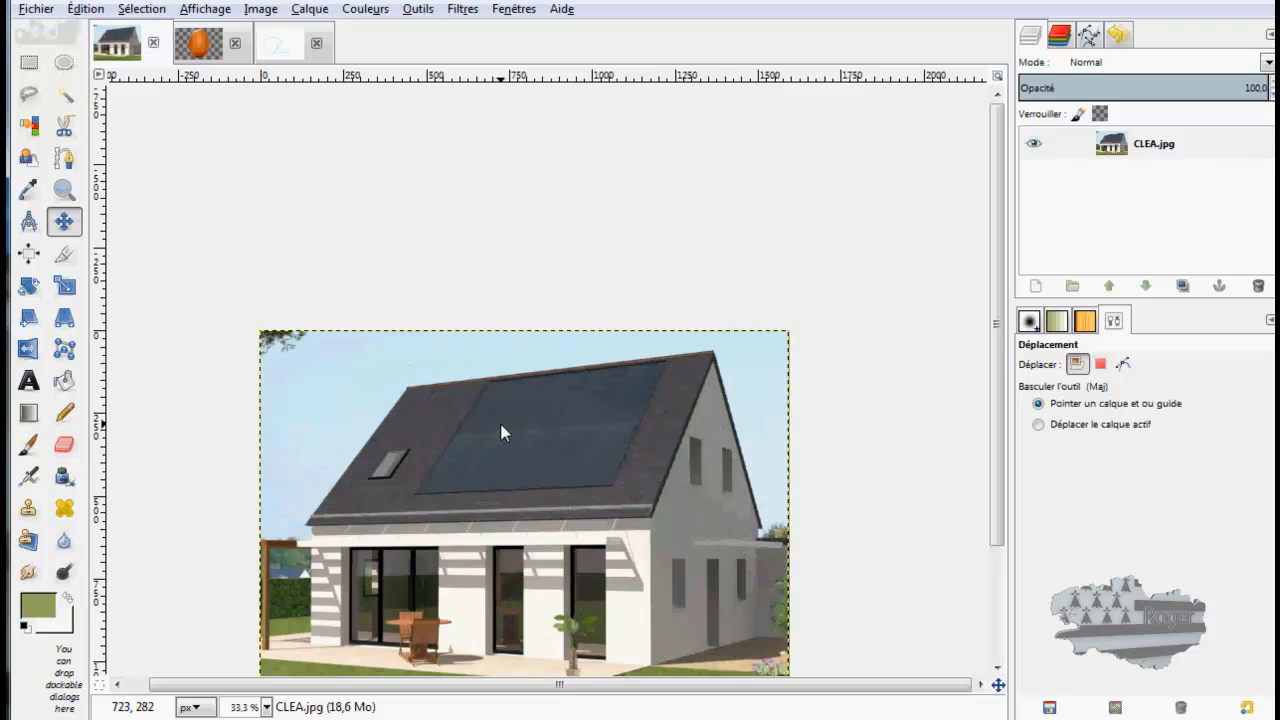
scroll(576, 339, down, 3)
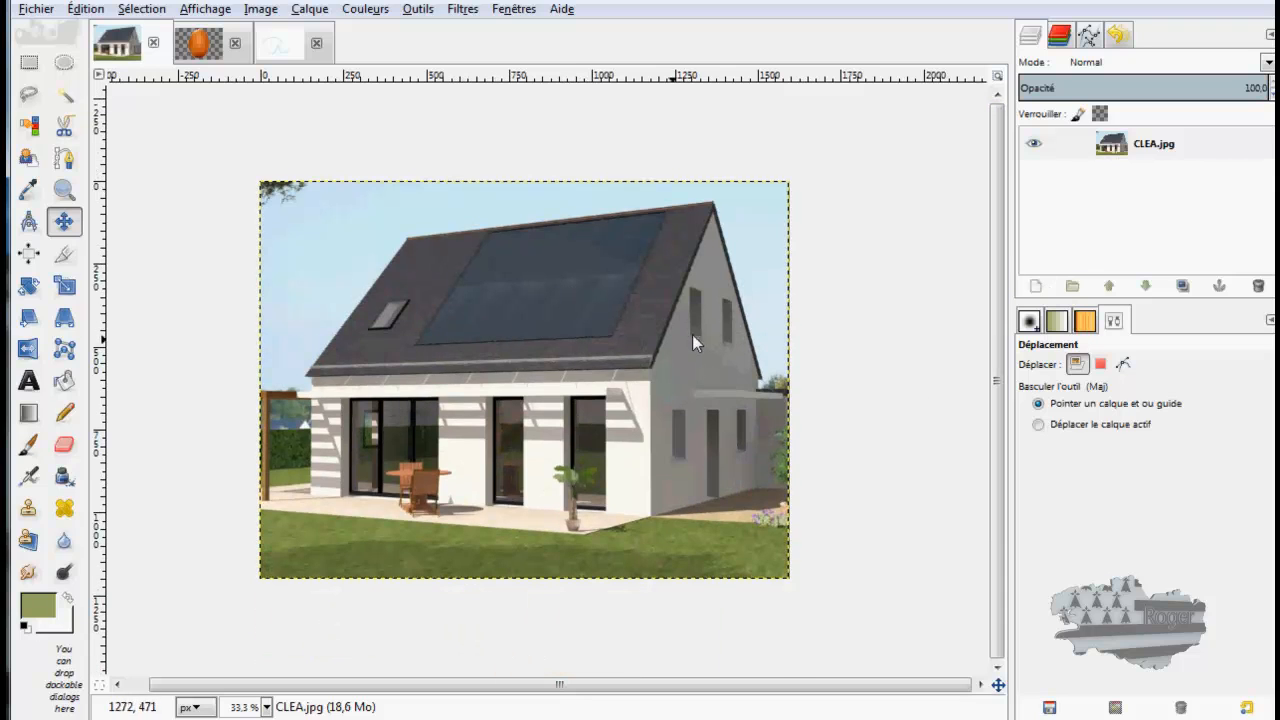
- Activate the Measure tool and place a vertical guide about 300 px in from the house image's left edge
click(64, 189)
click(28, 221)
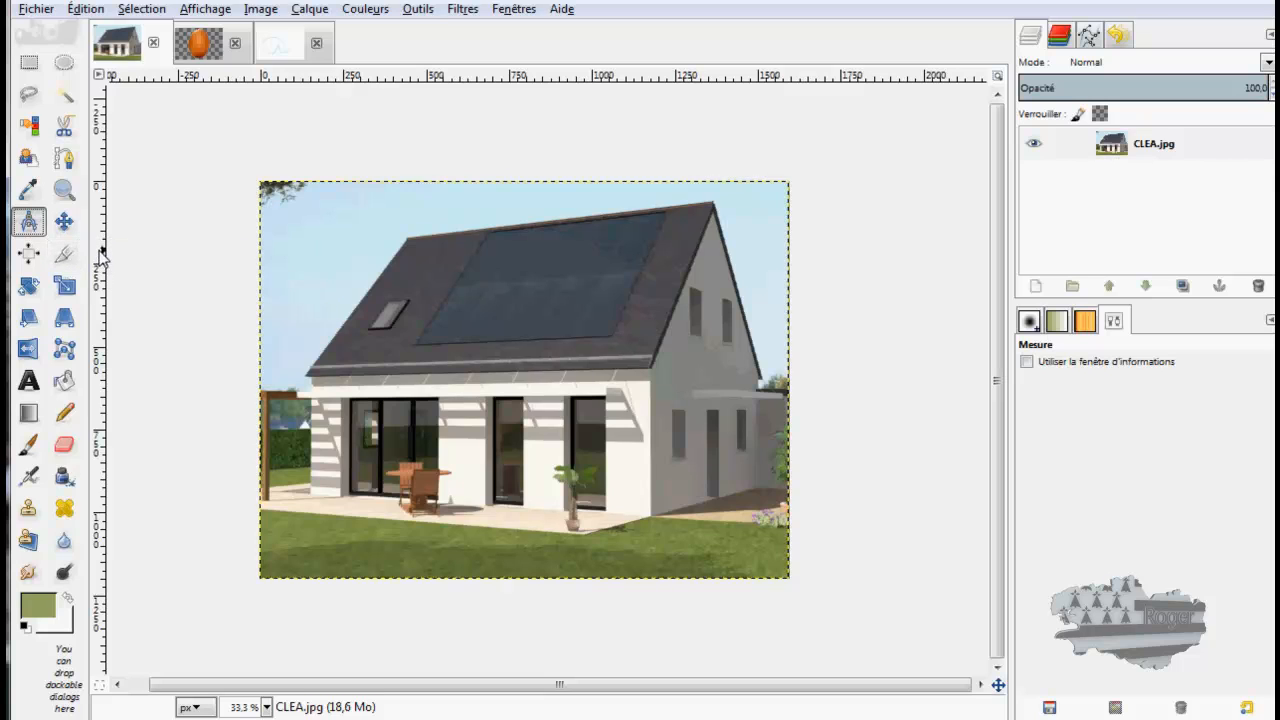
drag(102, 258, 359, 300)
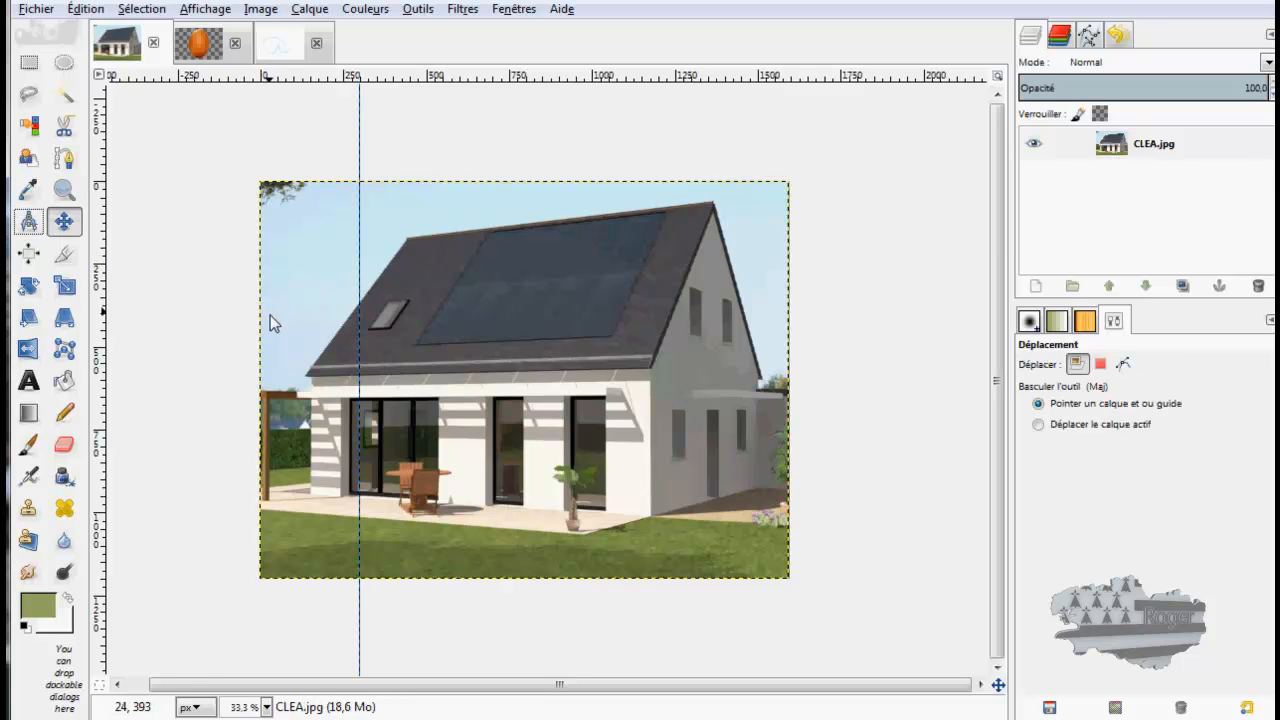